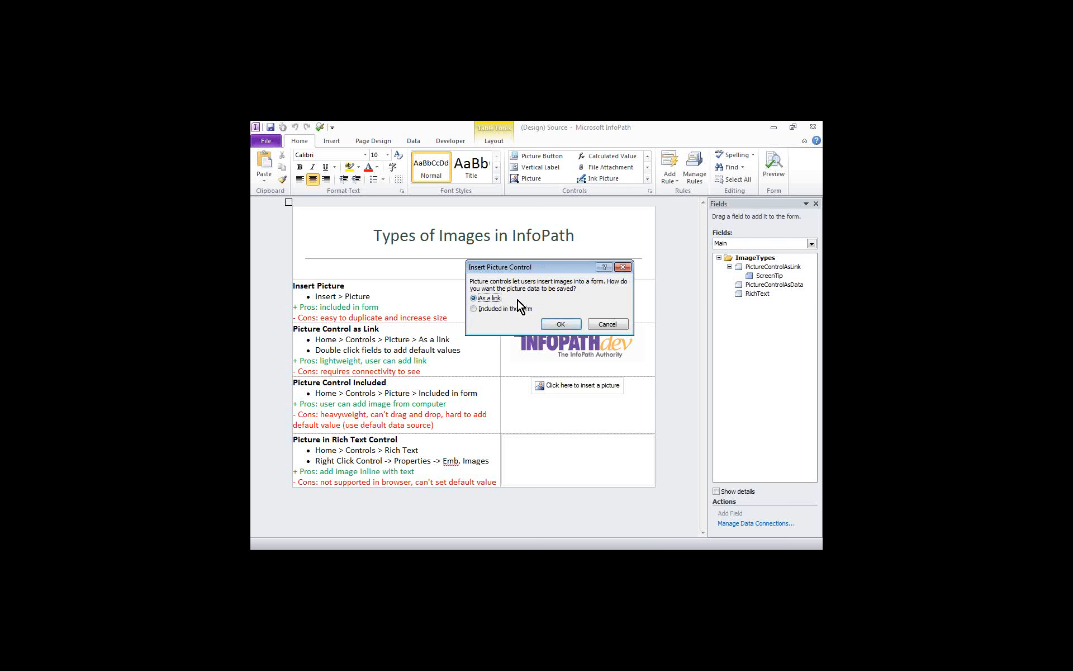
- Check the picture control's save options, As a link and Included in the form, for the Picture Control Included row without inserting one
{"action": "left_click", "coordinate": [602, 324]}
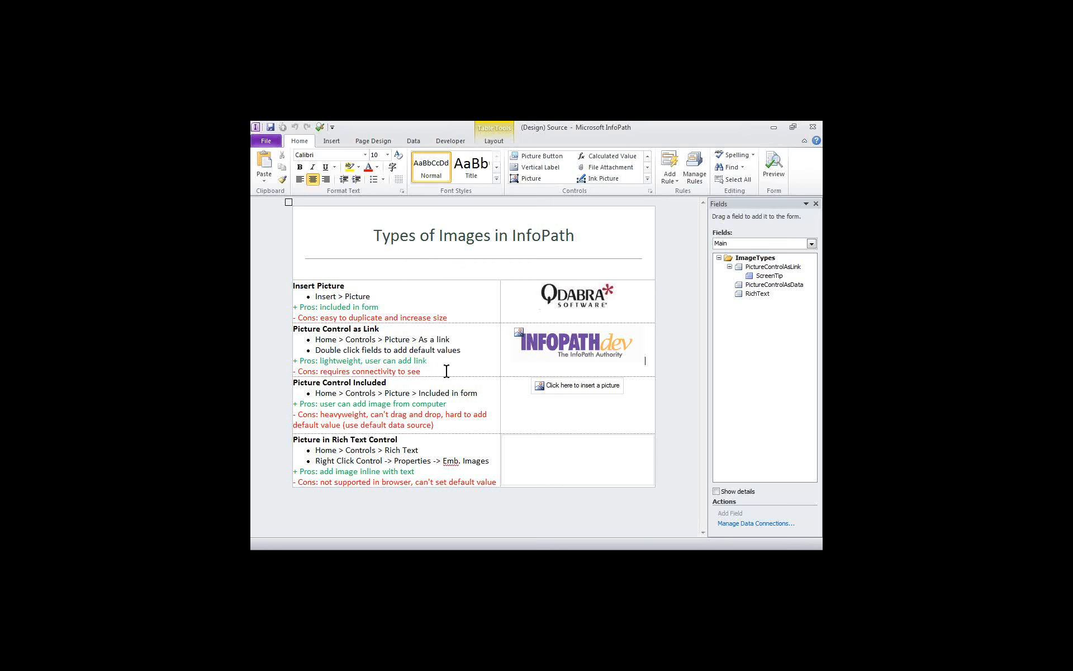
{"action": "left_click", "coordinate": [569, 345]}
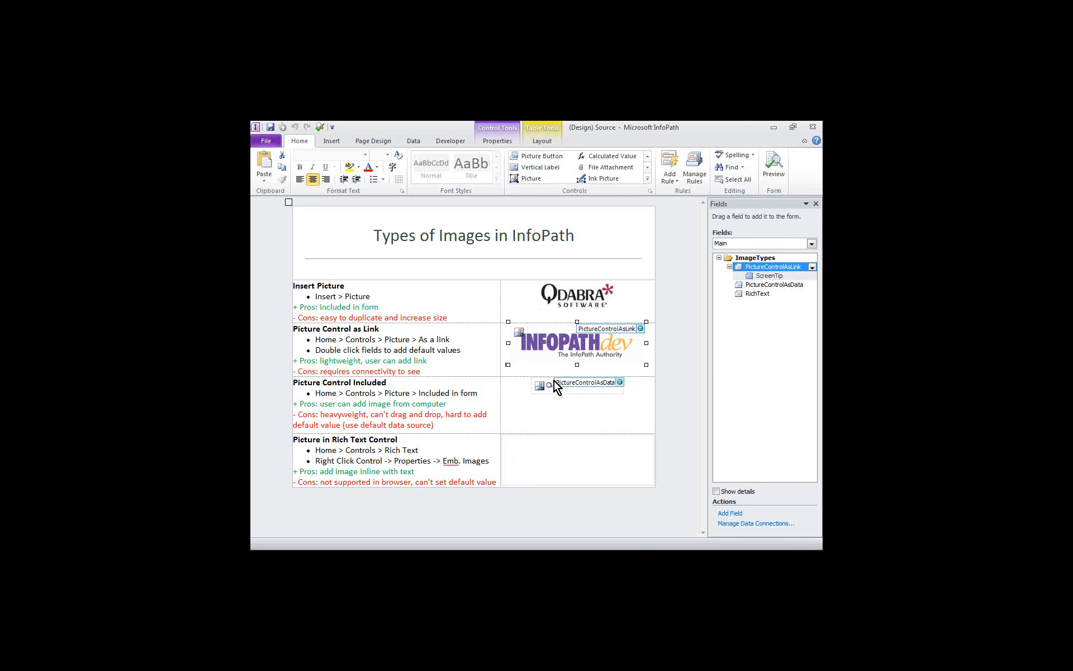
{"action": "left_click", "coordinate": [631, 390]}
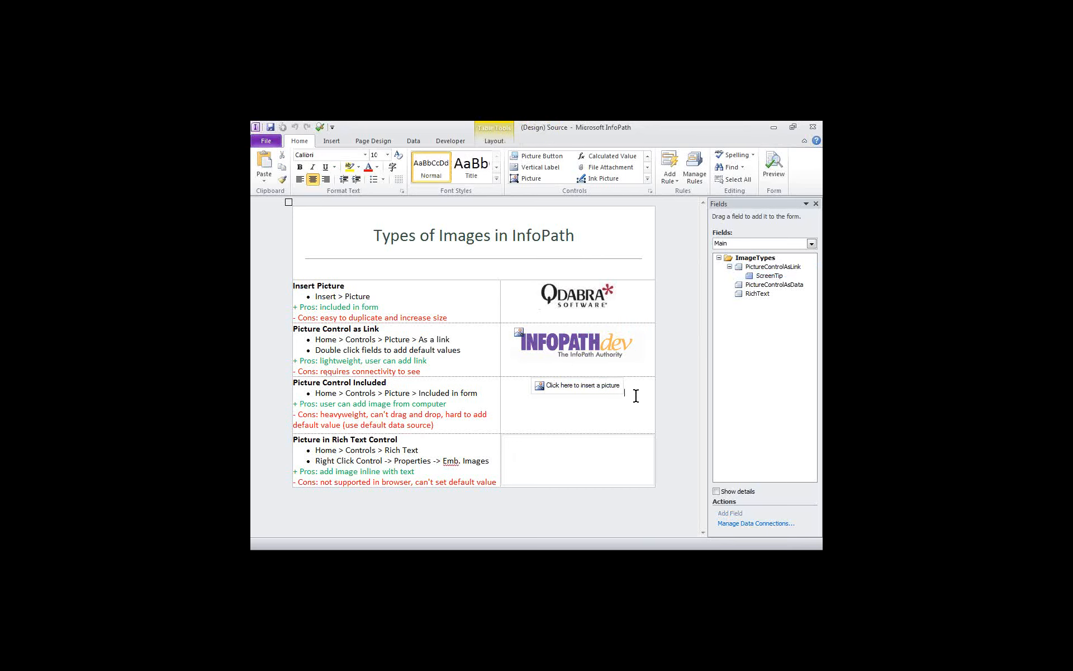
{"action": "left_click", "coordinate": [650, 182]}
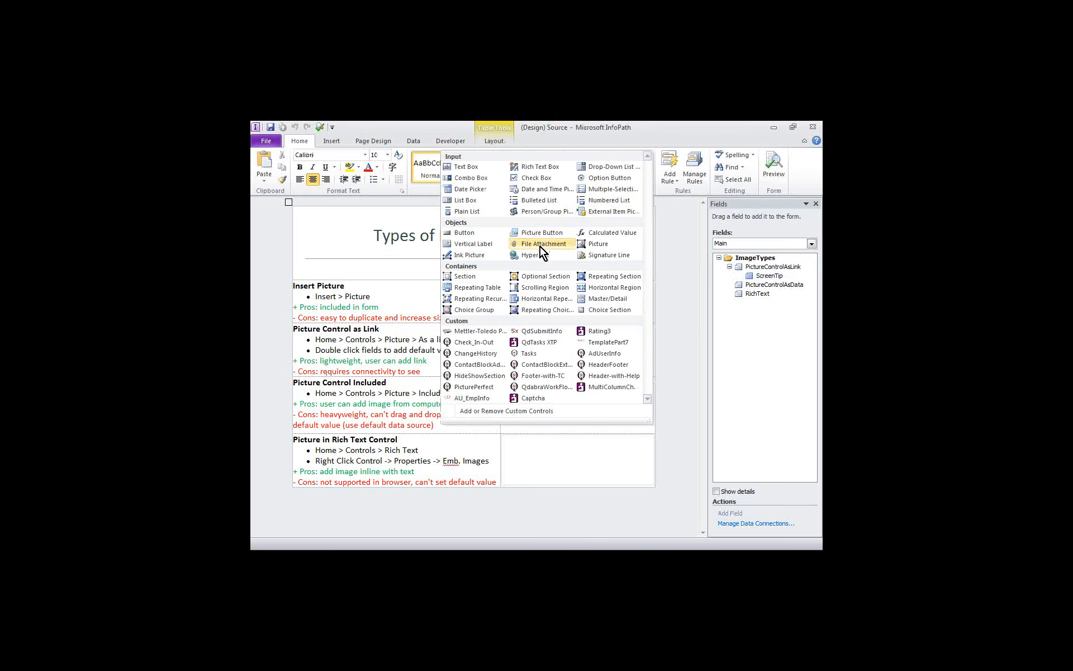
{"action": "left_click", "coordinate": [614, 244]}
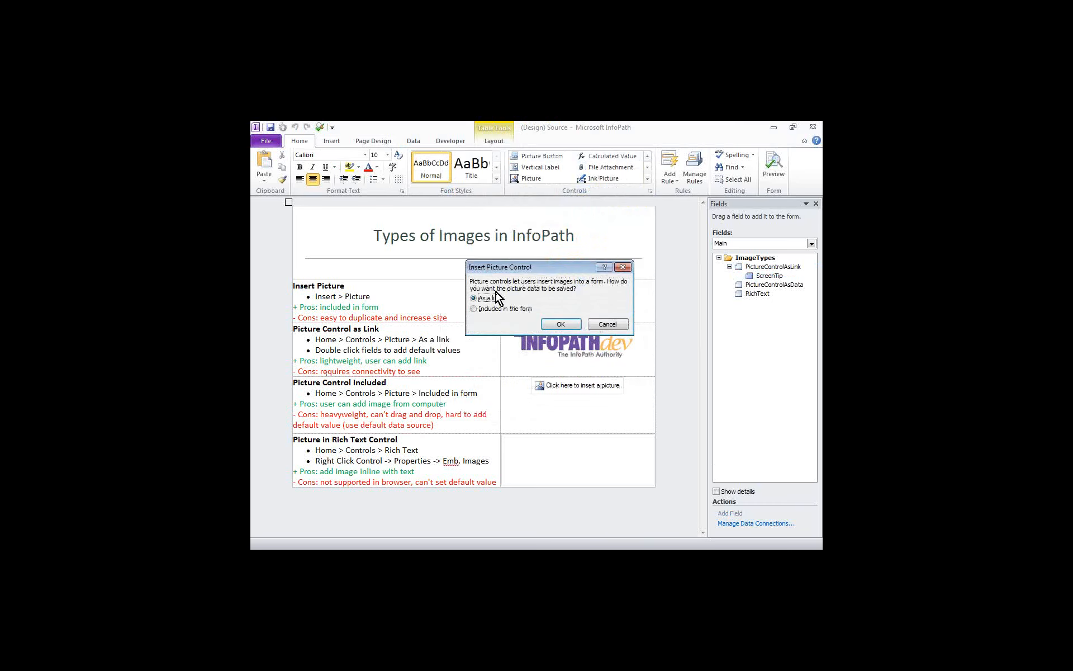
{"action": "left_click", "coordinate": [614, 325]}
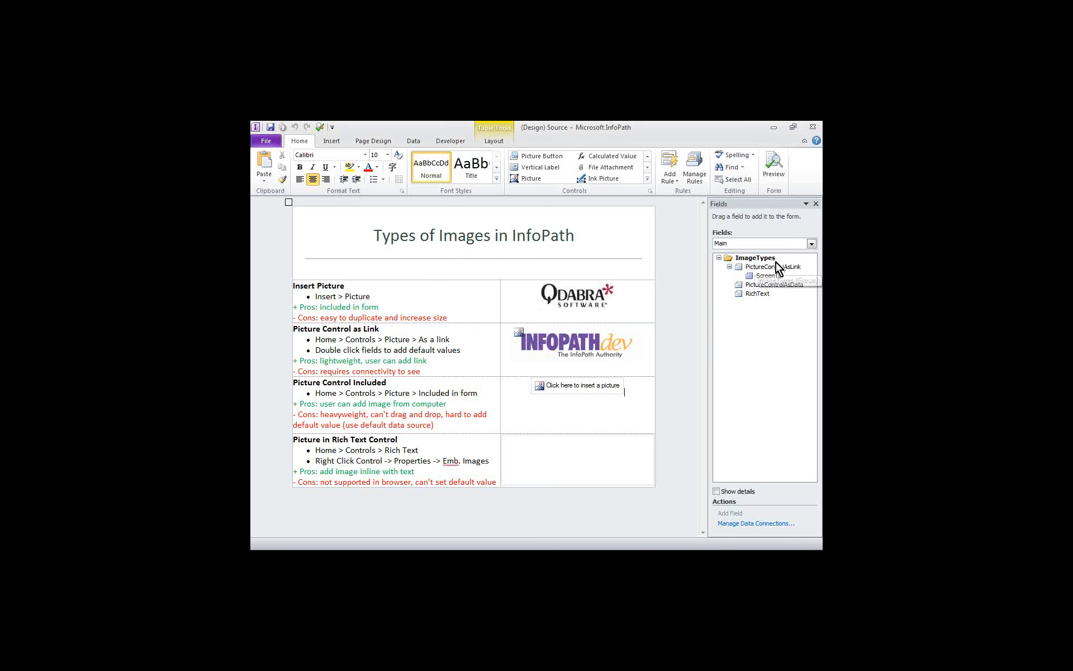
- Examine the default value URL in the properties of the PictureControlAsLink field
{"action": "mouse_move", "coordinate": [769, 267]}
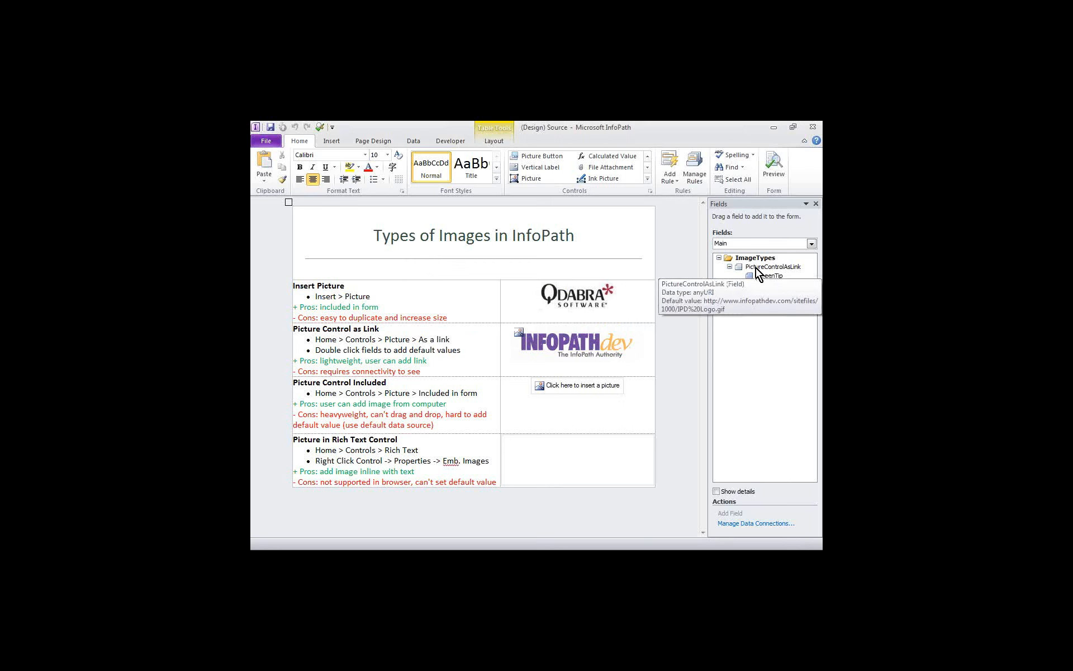
{"action": "double_click", "coordinate": [756, 268]}
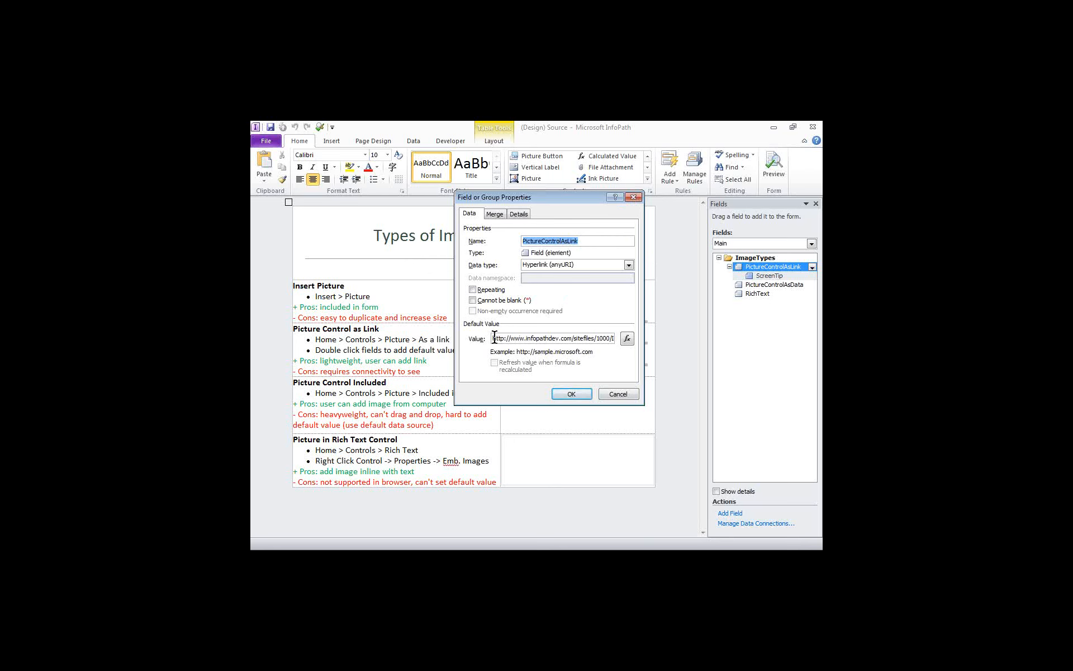
{"action": "left_click_drag", "start_coordinate": [493, 338], "coordinate": [679, 331]}
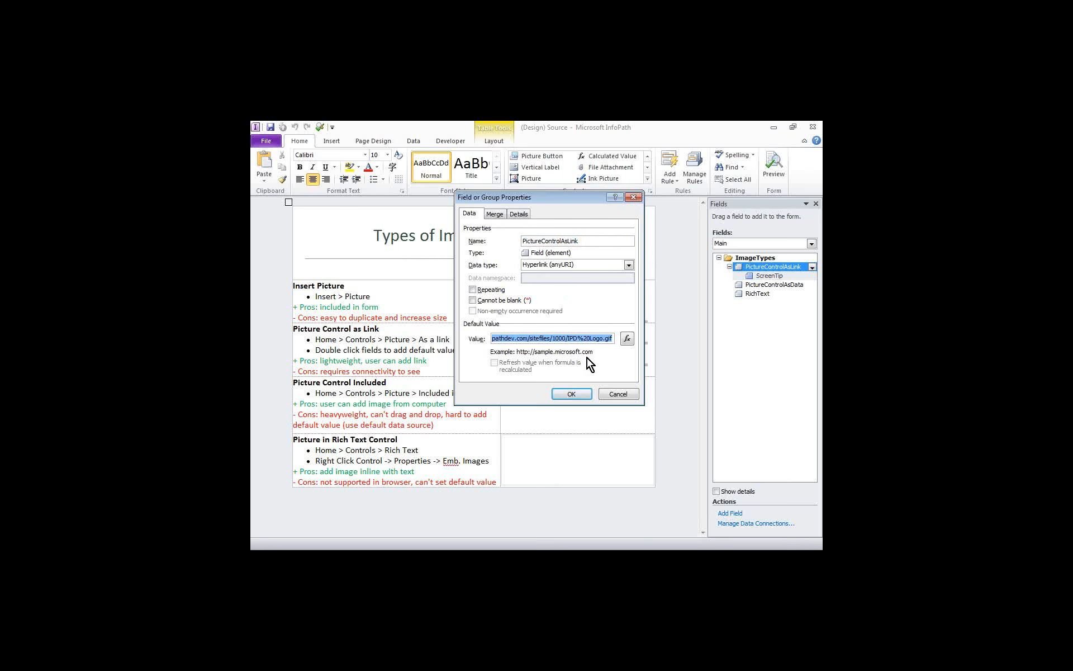
{"action": "left_click", "coordinate": [612, 339]}
{"action": "left_click_drag", "start_coordinate": [613, 338], "coordinate": [438, 342]}
{"action": "left_click", "coordinate": [572, 393]}
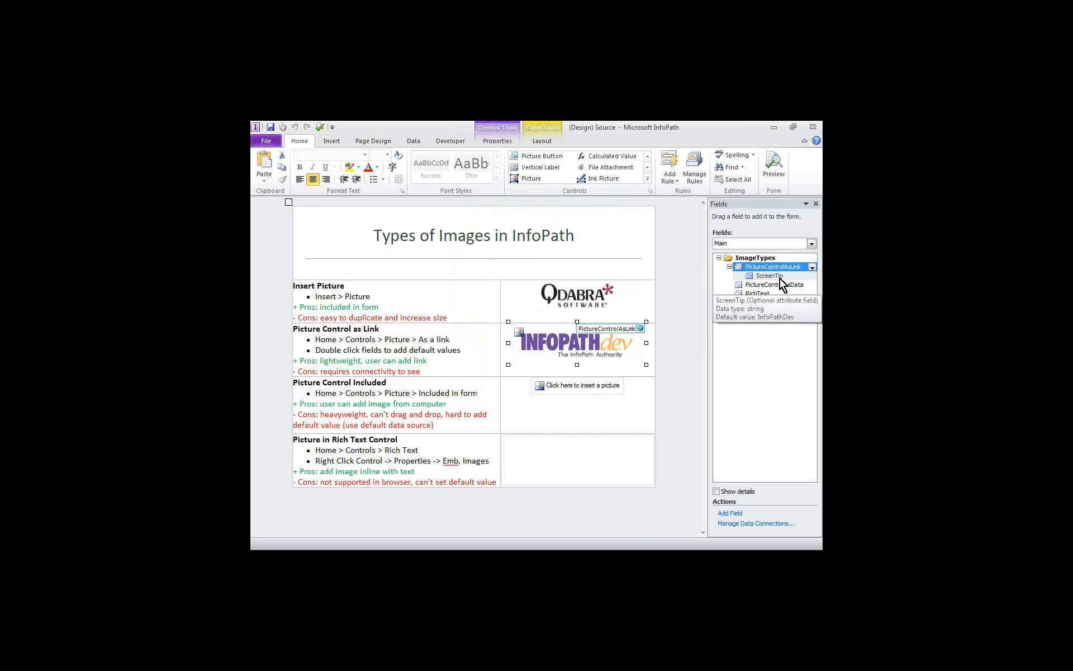
- Preview the form and examine the address and description of the linked InfoPathDev picture, leaving both as they are
{"action": "left_click", "coordinate": [779, 175]}
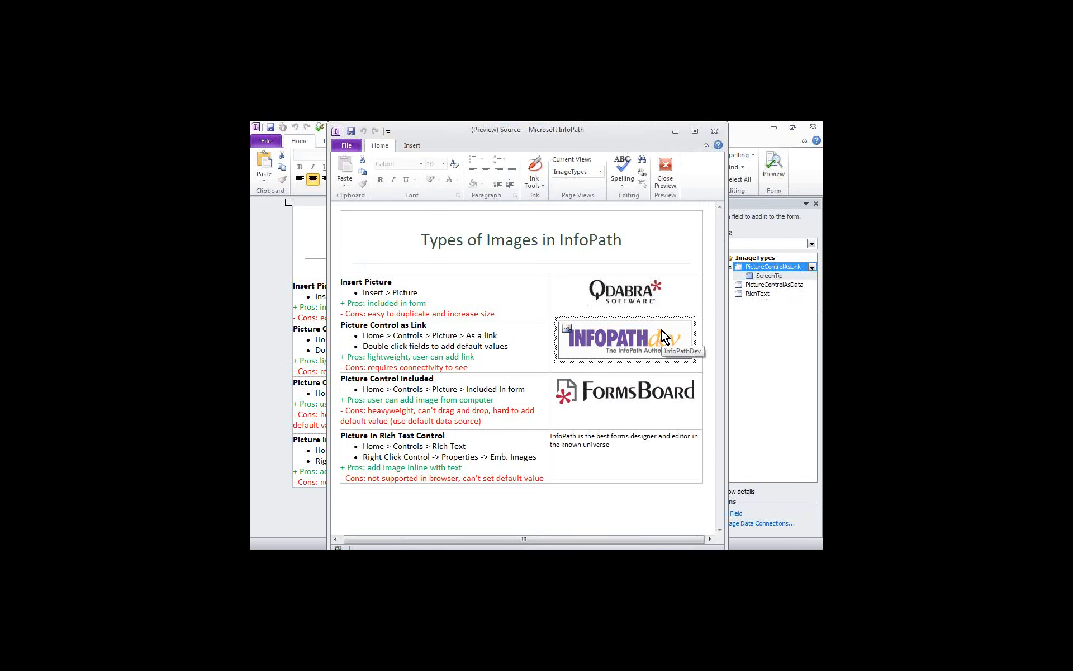
{"action": "left_click", "coordinate": [663, 336]}
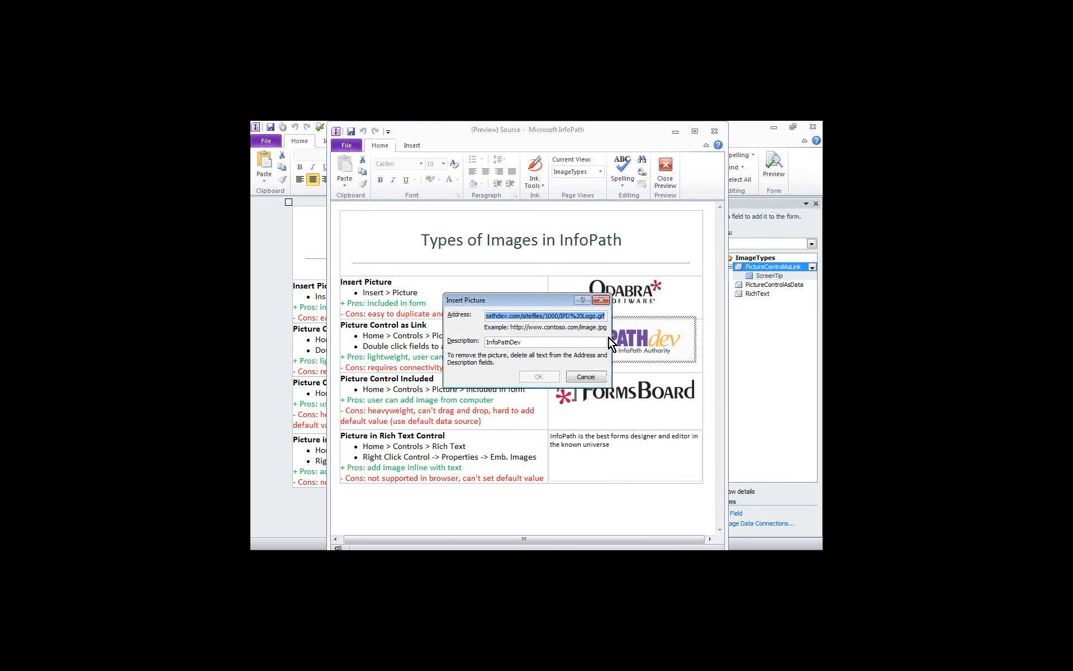
{"action": "left_click", "coordinate": [602, 301]}
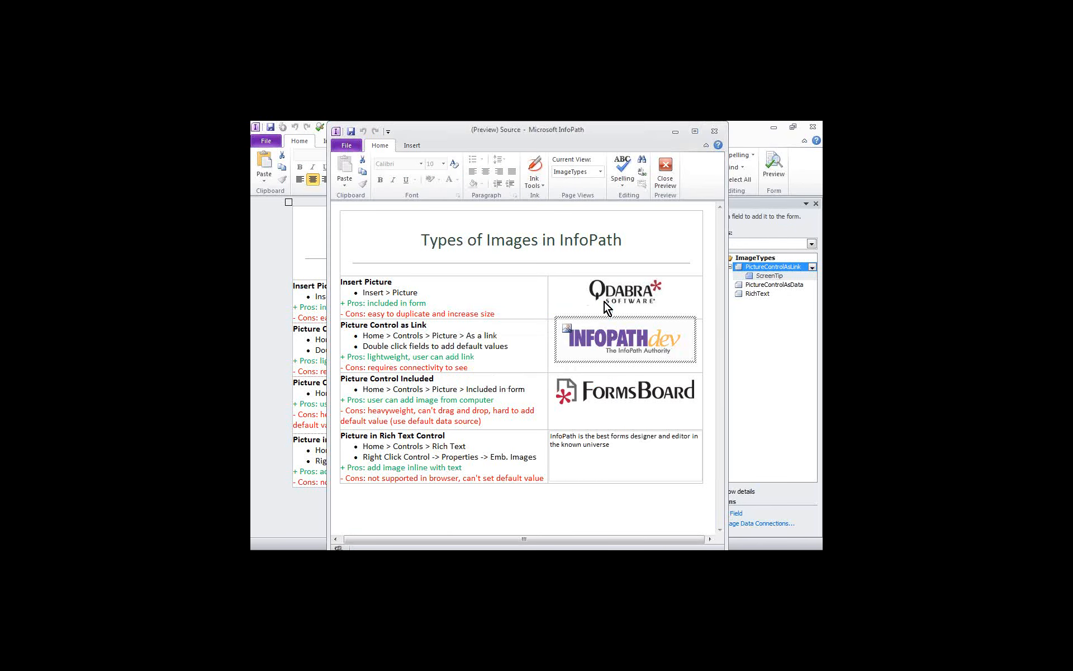
{"action": "left_click", "coordinate": [720, 135]}
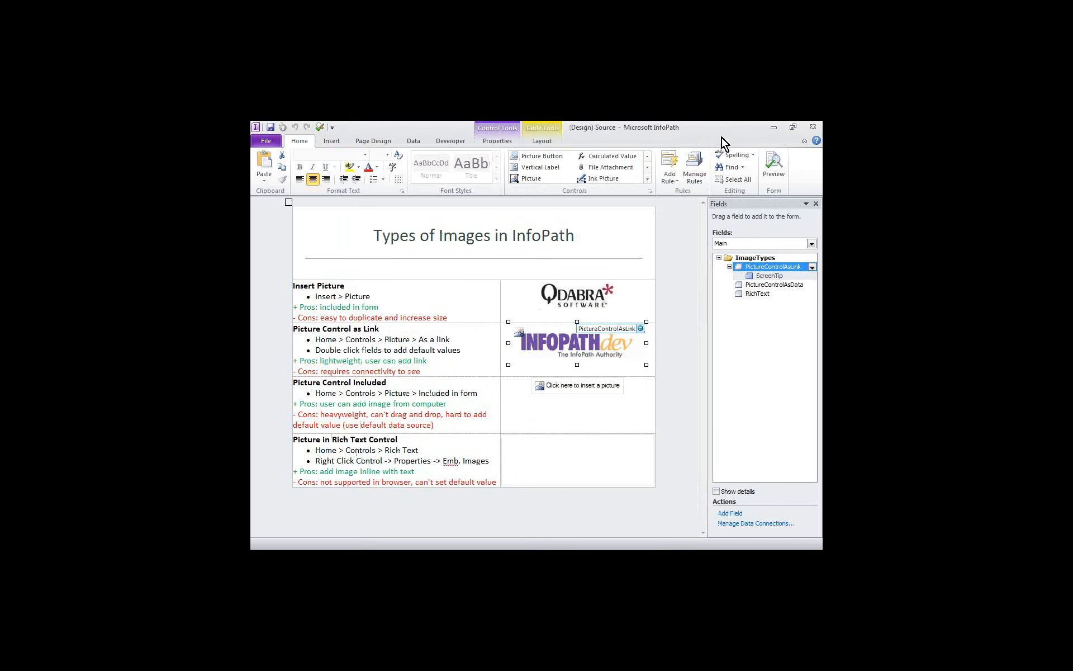
- Examine the default value setting in the properties of the PictureControlAsData field
{"action": "double_click", "coordinate": [771, 285]}
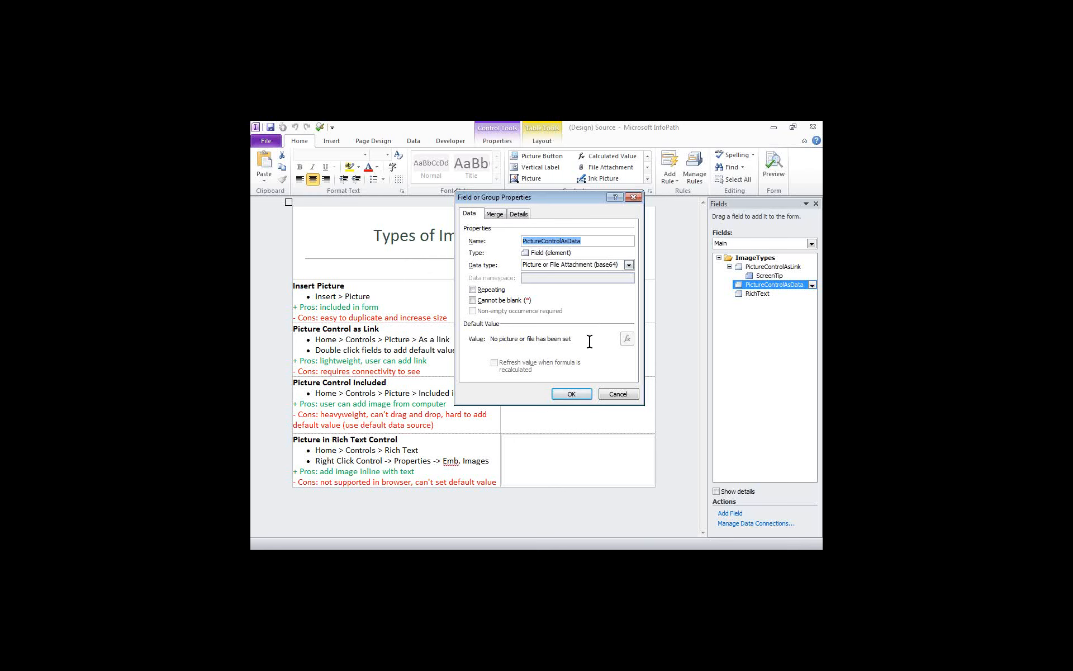
{"action": "left_click_drag", "start_coordinate": [603, 338], "coordinate": [495, 338]}
{"action": "left_click", "coordinate": [627, 397]}
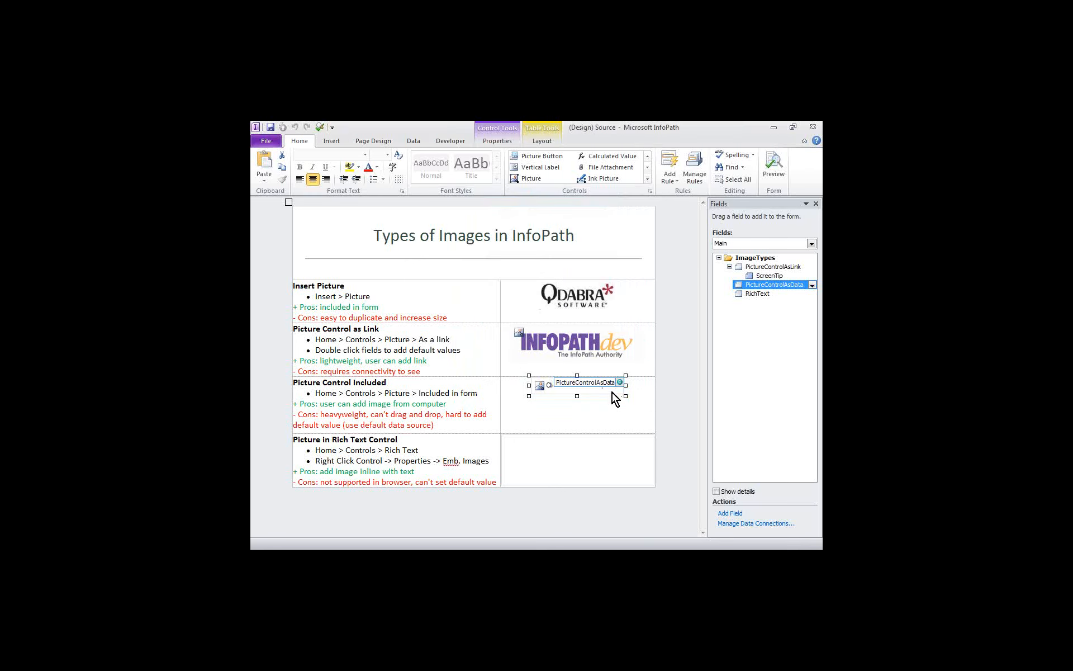
- Preview the form to examine the included picture control and its FormsBoard image, and return to the design
{"action": "left_click", "coordinate": [771, 178]}
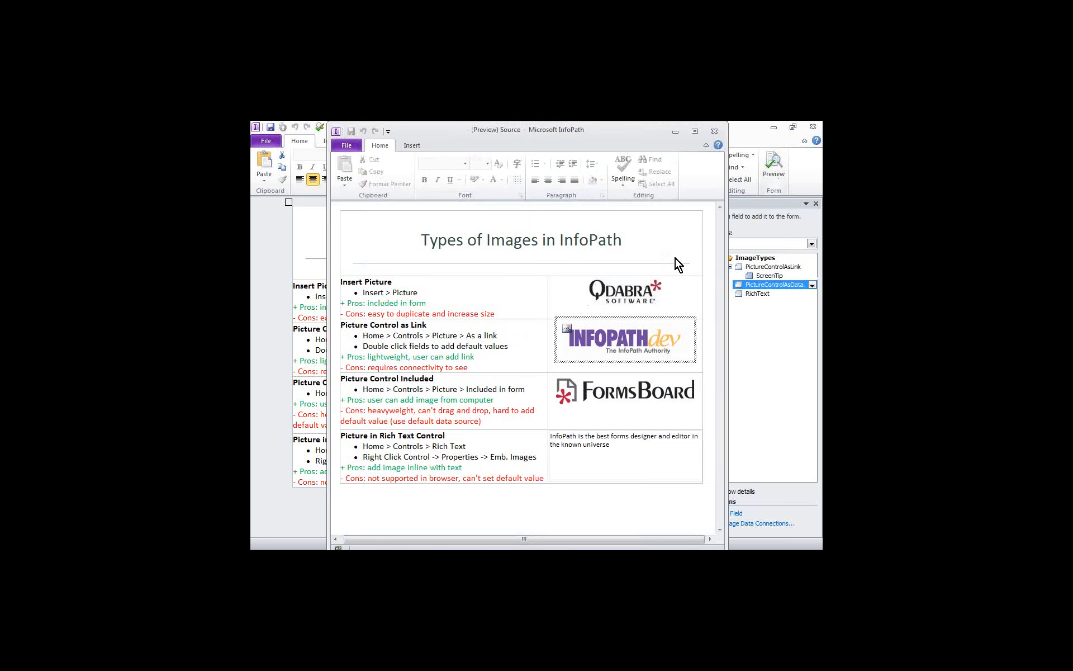
{"action": "left_click", "coordinate": [612, 390]}
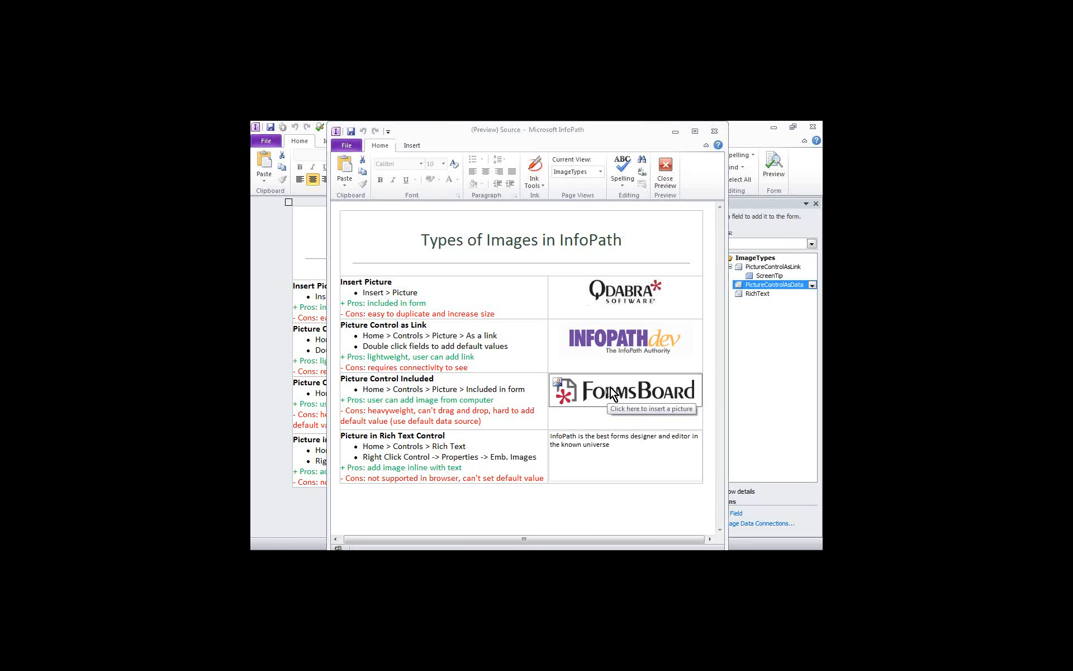
{"action": "left_click", "coordinate": [810, 132]}
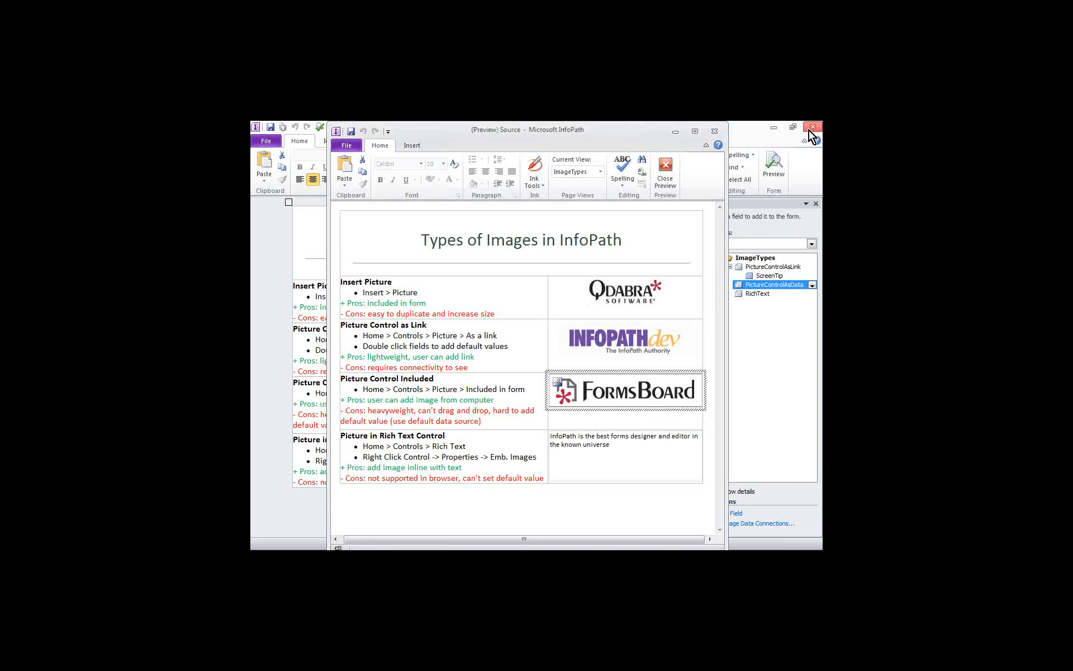
{"action": "left_click", "coordinate": [715, 132]}
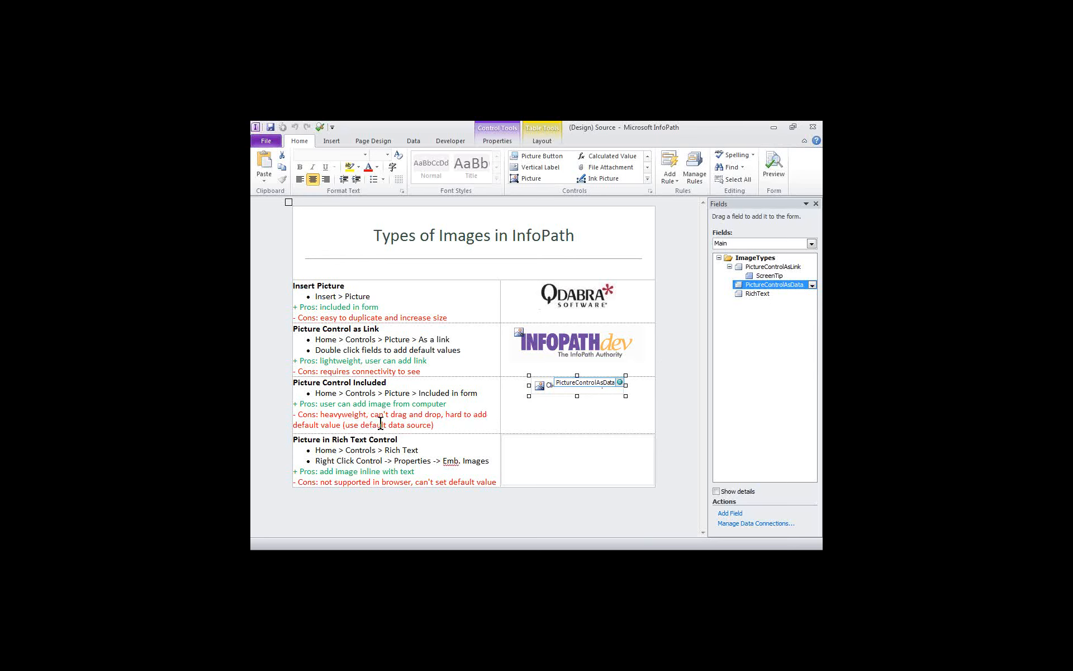
{"action": "left_click", "coordinate": [773, 170]}
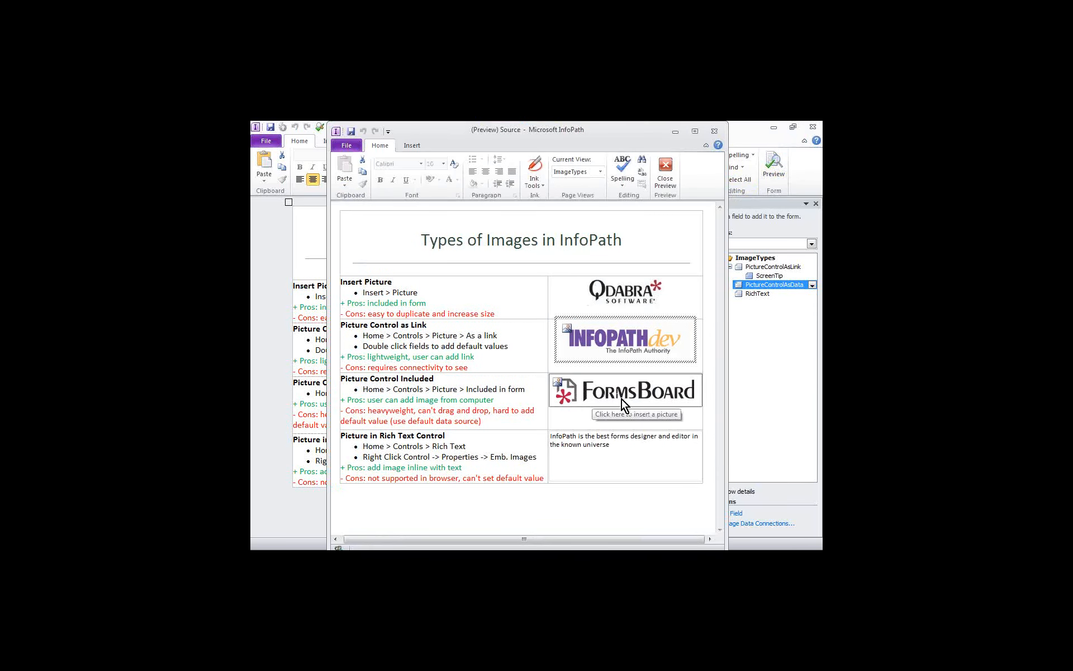
{"action": "left_click", "coordinate": [714, 131]}
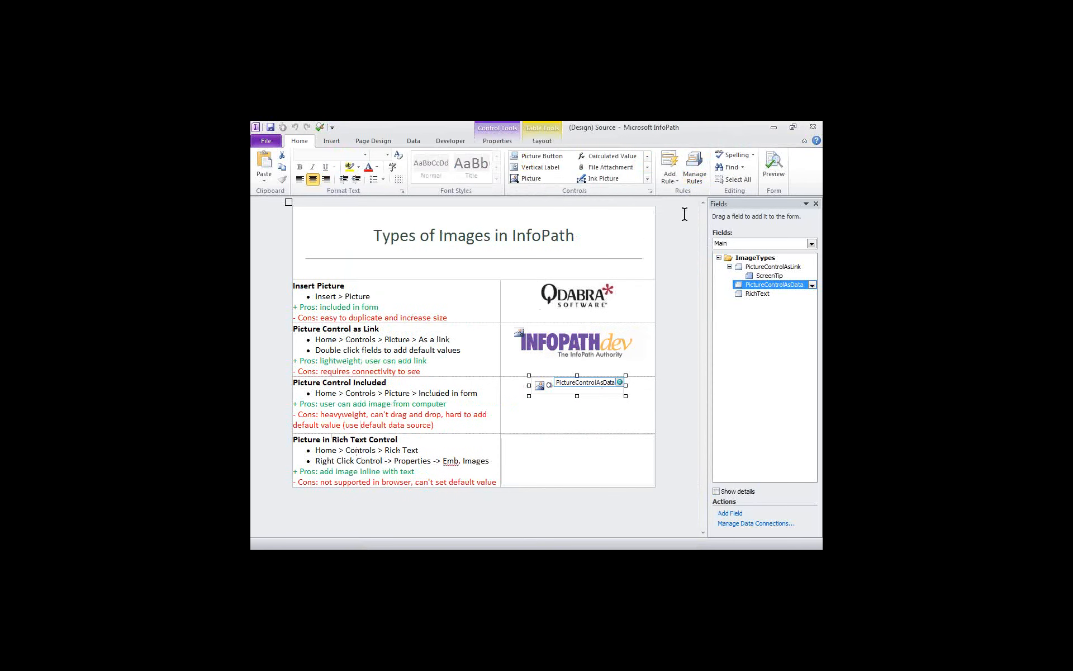
- Examine the XML file used by the DefaultData connection and the form load rule that sets the picture control
{"action": "left_click", "coordinate": [418, 140]}
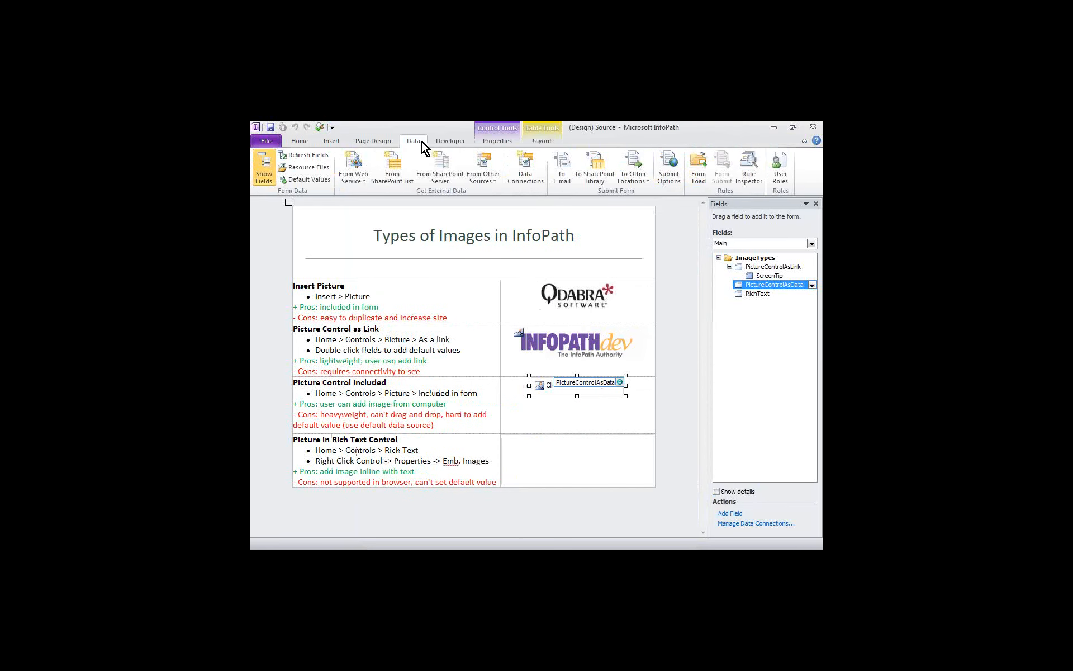
{"action": "left_click", "coordinate": [530, 166]}
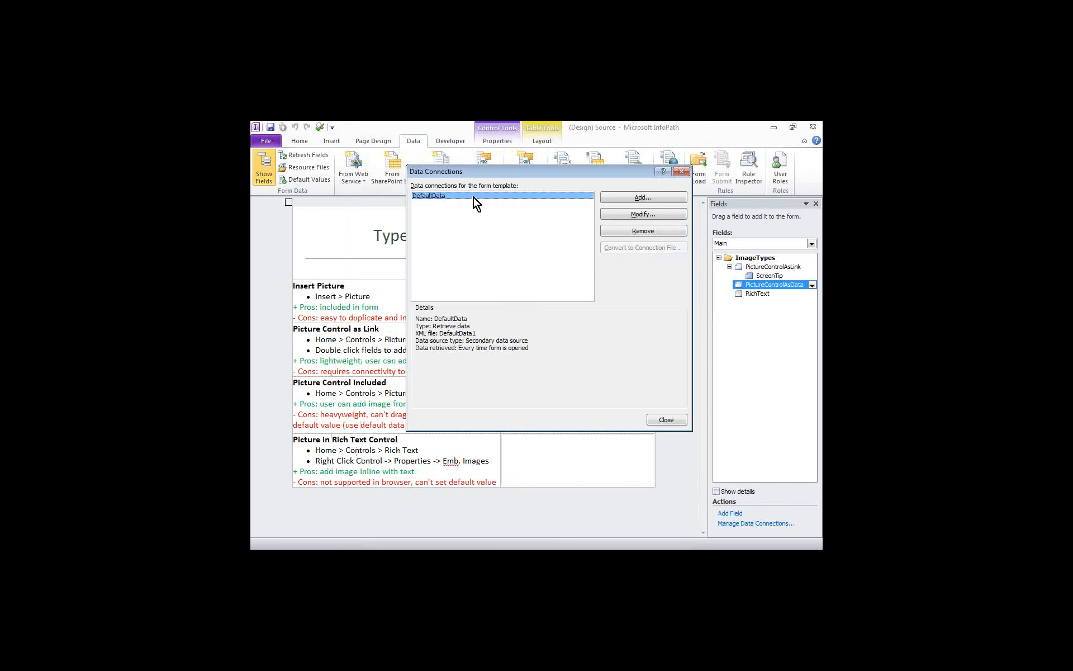
{"action": "left_click", "coordinate": [629, 217]}
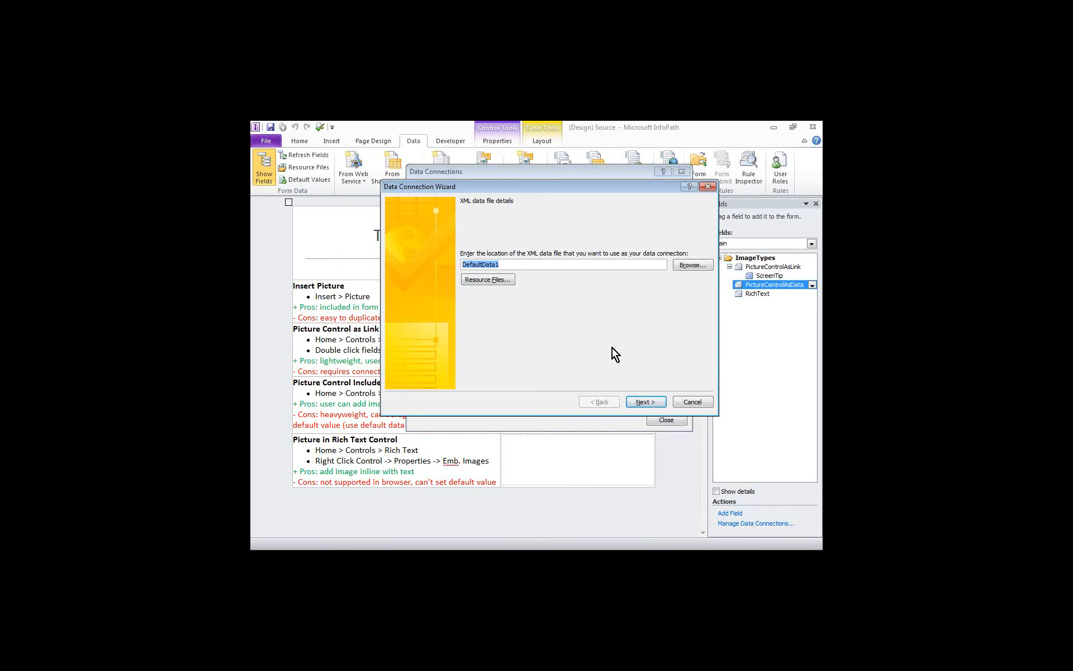
{"action": "left_click", "coordinate": [691, 402]}
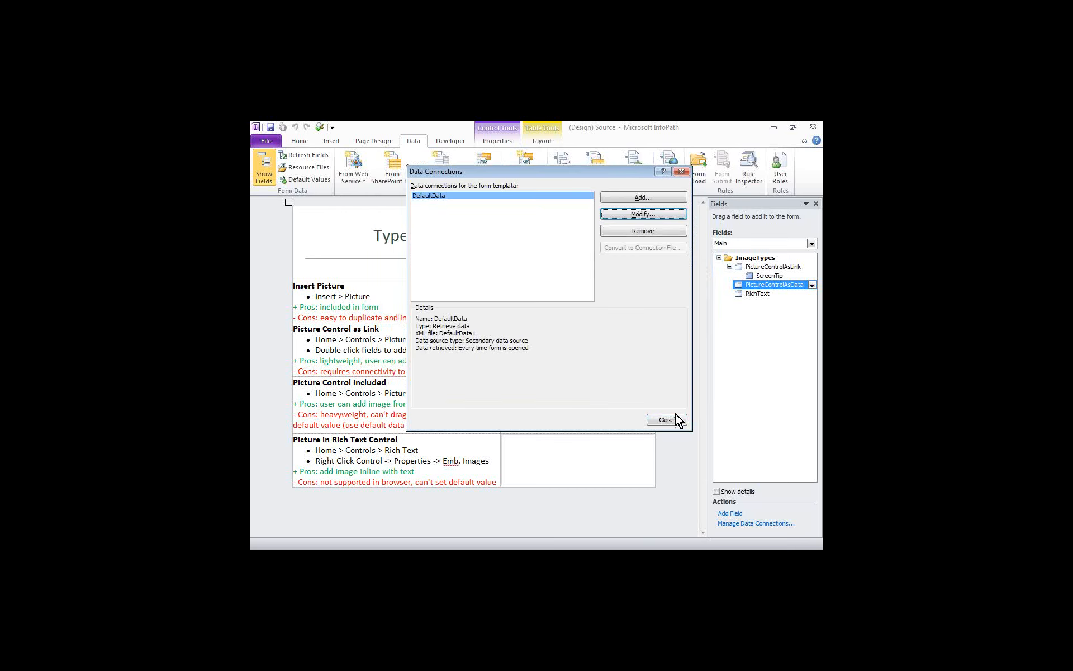
{"action": "left_click", "coordinate": [667, 420]}
{"action": "left_click", "coordinate": [693, 174]}
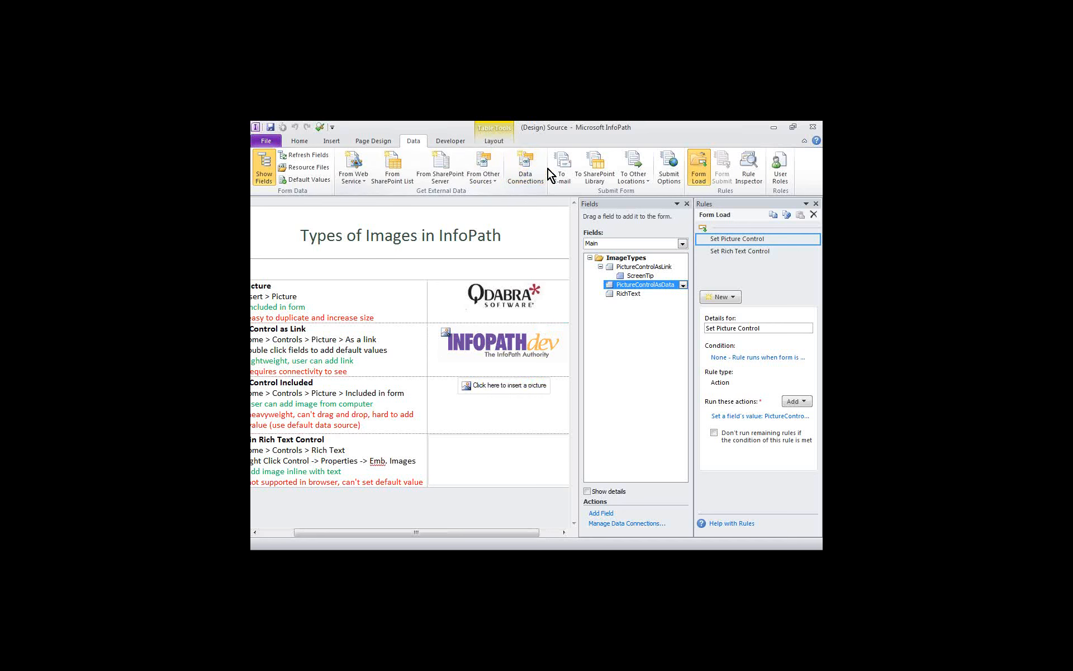
{"action": "left_click", "coordinate": [817, 204]}
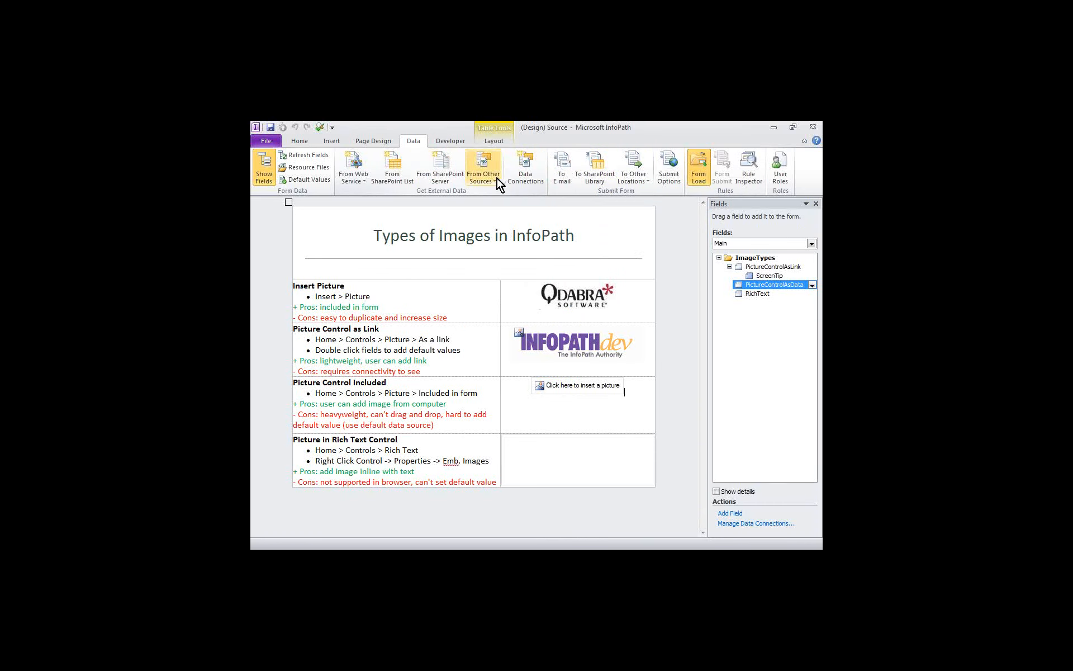
- Preview the form and replace the FormsBoard image in the included picture control with InfoPath2013.png from the Best Practices folder
{"action": "left_click", "coordinate": [576, 387]}
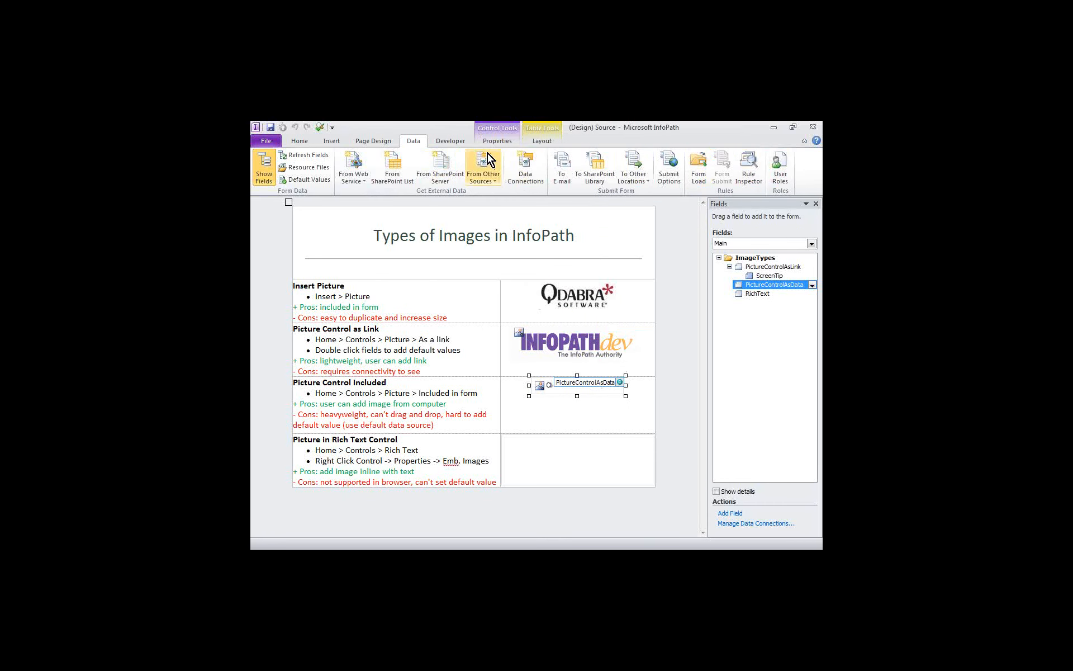
{"action": "left_click", "coordinate": [320, 127]}
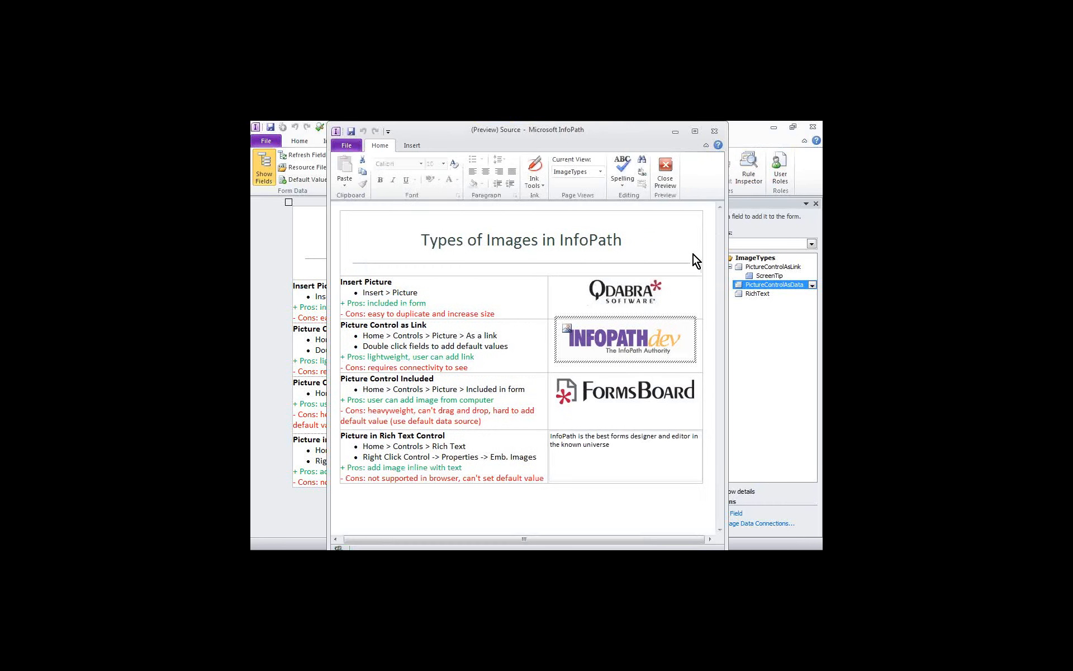
{"action": "left_click", "coordinate": [635, 391]}
{"action": "left_click", "coordinate": [634, 391]}
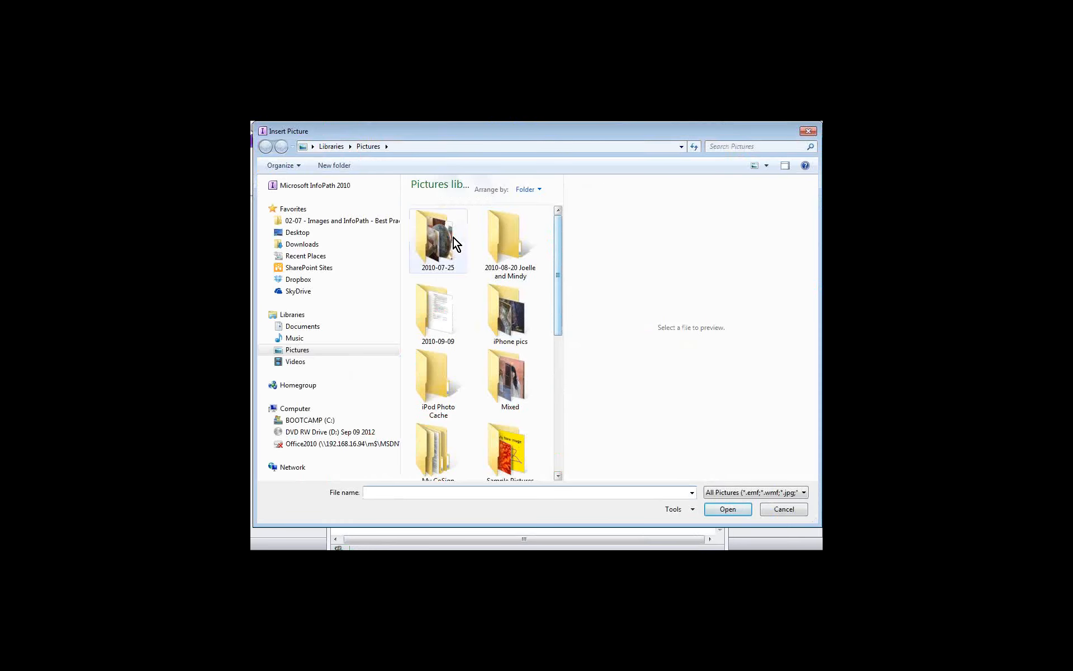
{"action": "left_click", "coordinate": [351, 221]}
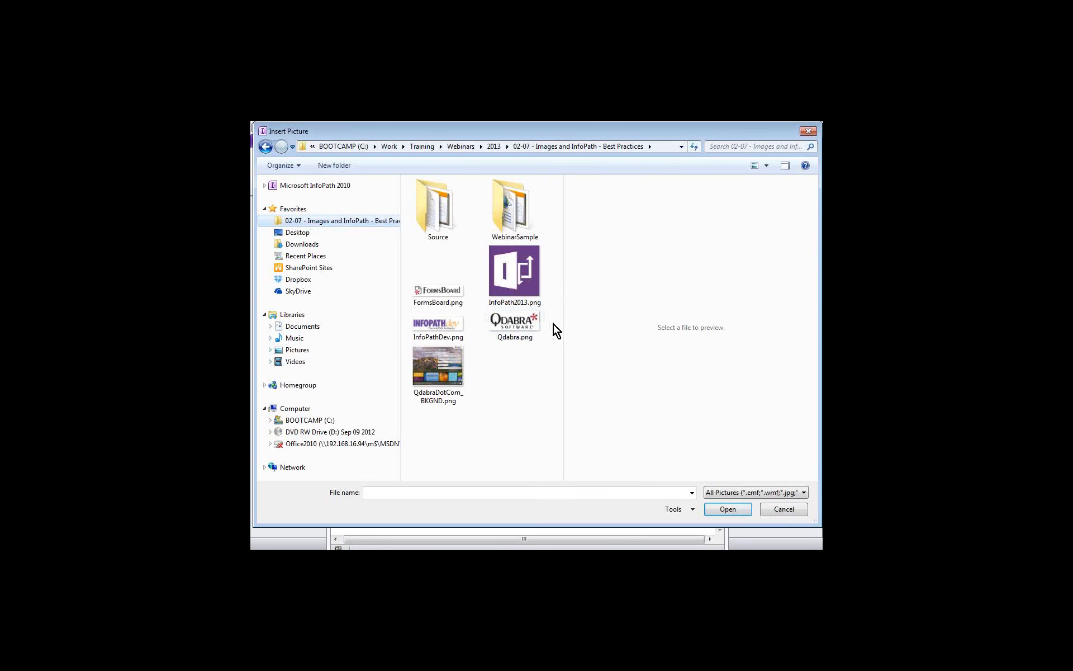
{"action": "double_click", "coordinate": [514, 266]}
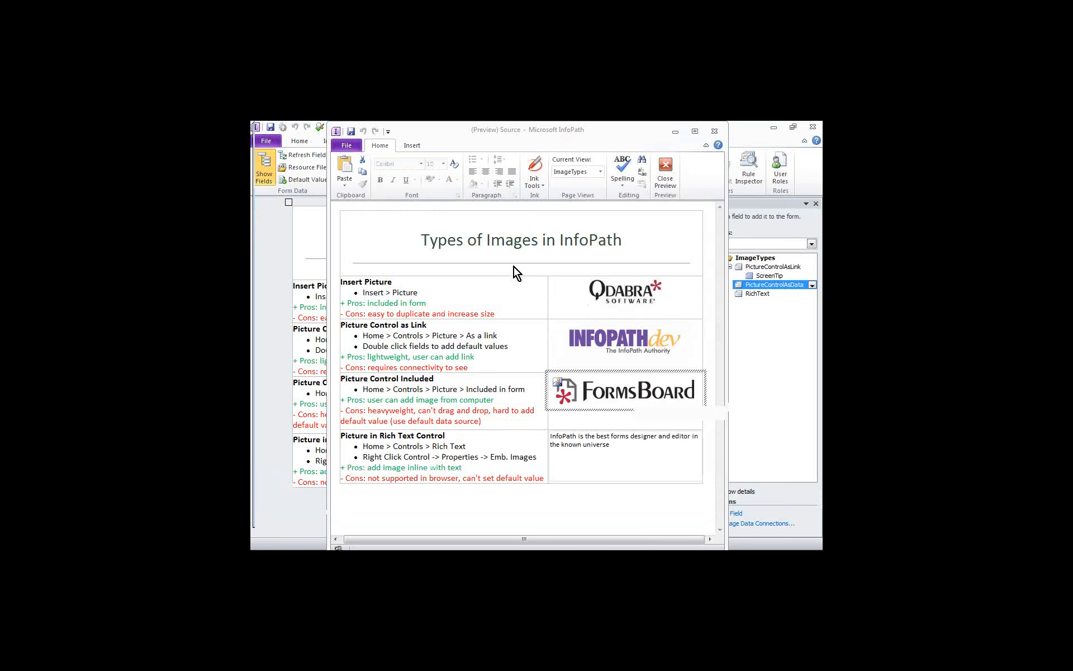
- Save the previewed form's data as DefaultData2 in the Images and InfoPath - Best Practices folder, and close the preview
{"action": "left_click", "coordinate": [346, 142]}
{"action": "left_click", "coordinate": [354, 164]}
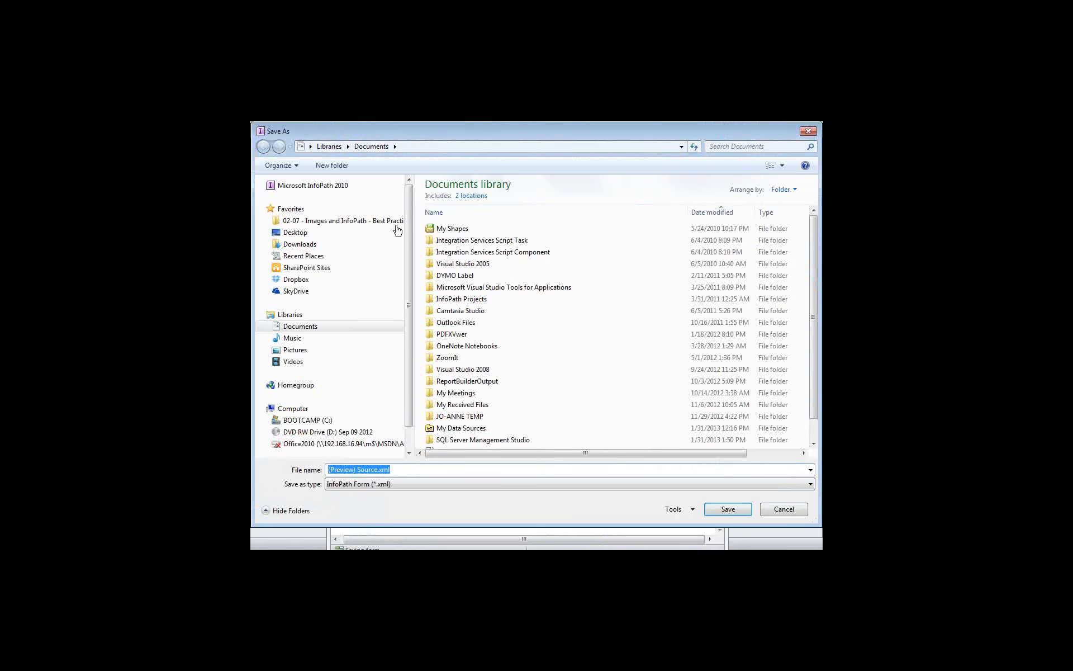
{"action": "left_click", "coordinate": [386, 221]}
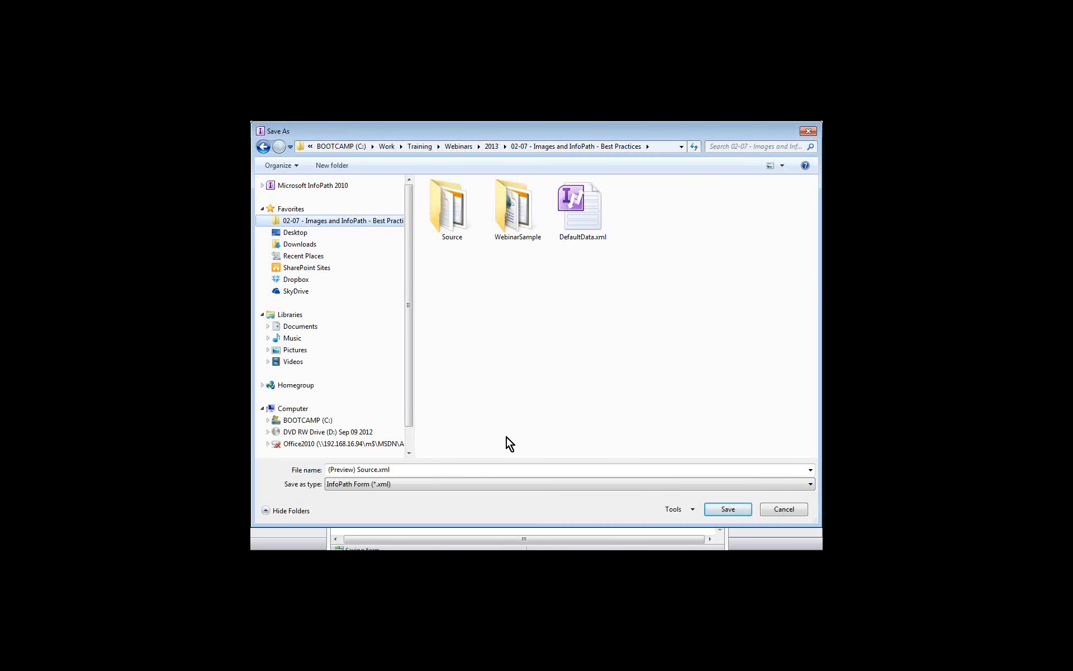
{"action": "left_click", "coordinate": [432, 470]}
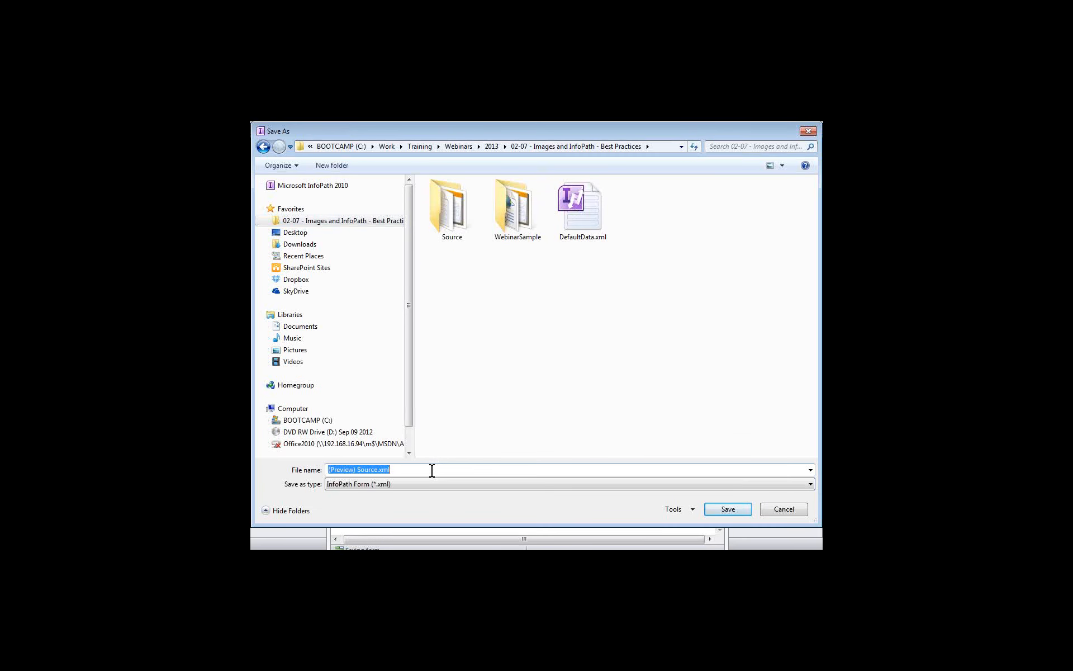
{"action": "type", "text": "DefaultData2"}
{"action": "key", "text": "Return"}
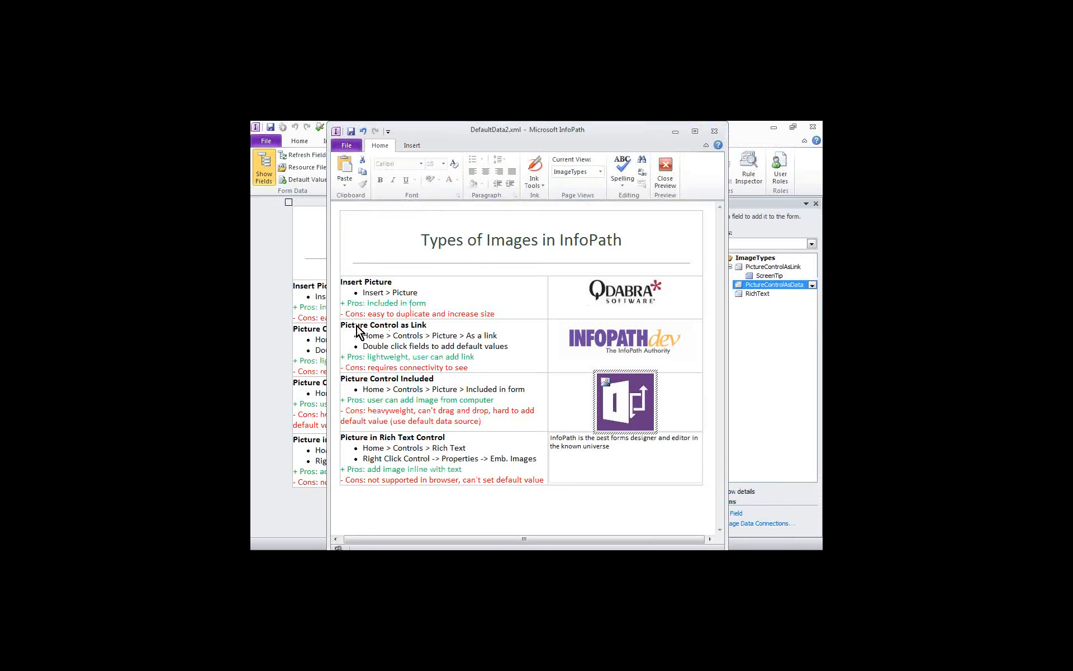
{"action": "left_click", "coordinate": [715, 131]}
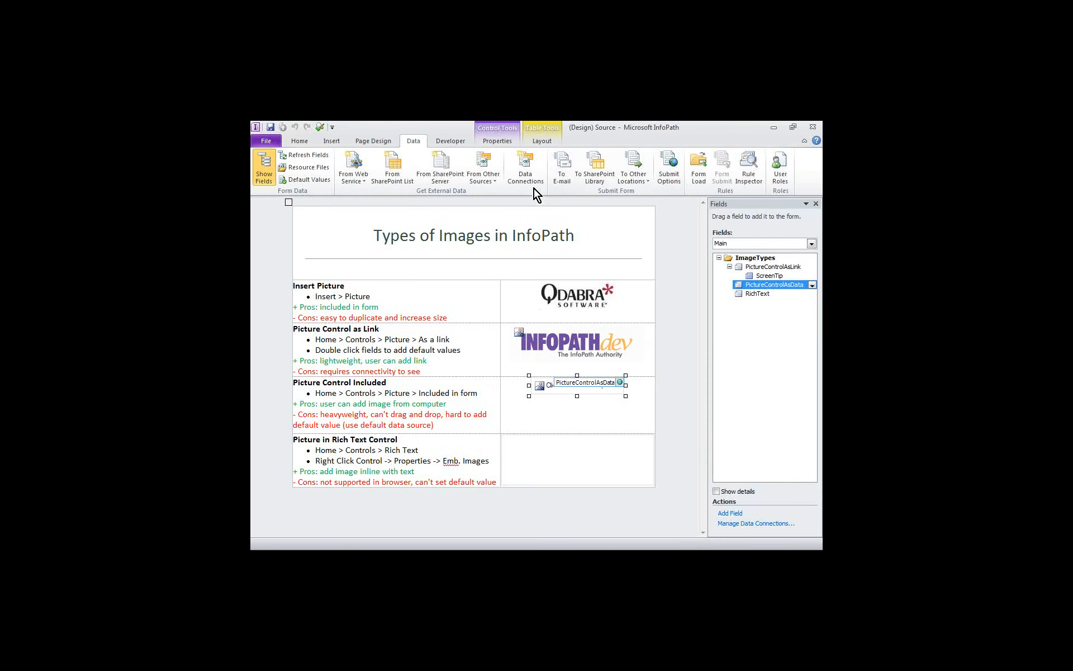
- Open the DefaultData data connection for modification
{"action": "left_click", "coordinate": [517, 169]}
{"action": "left_click", "coordinate": [622, 216]}
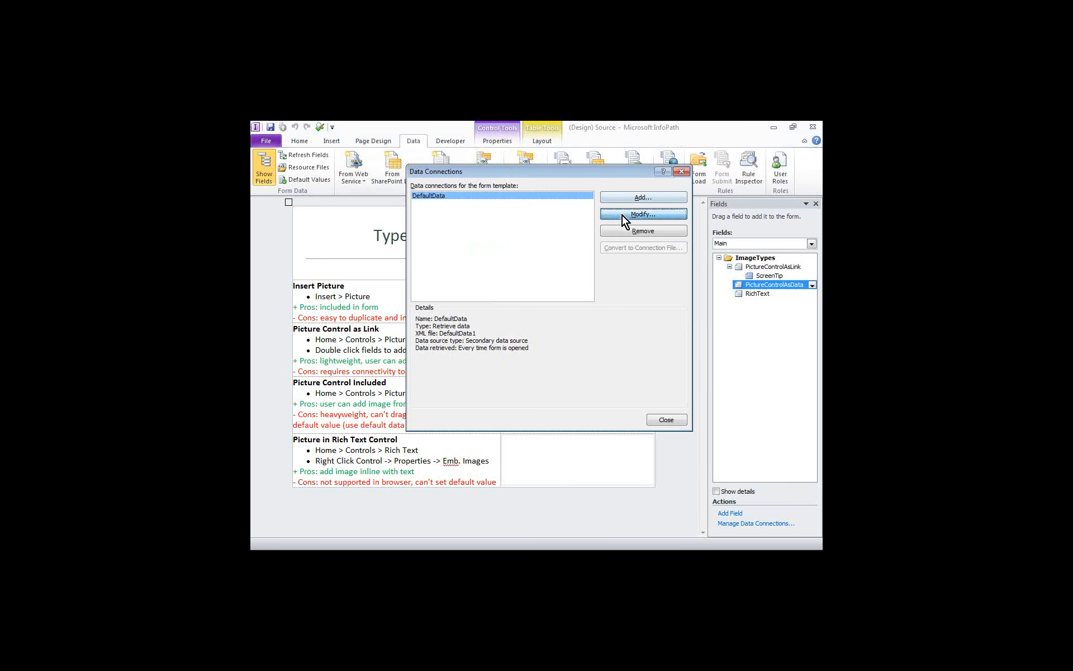
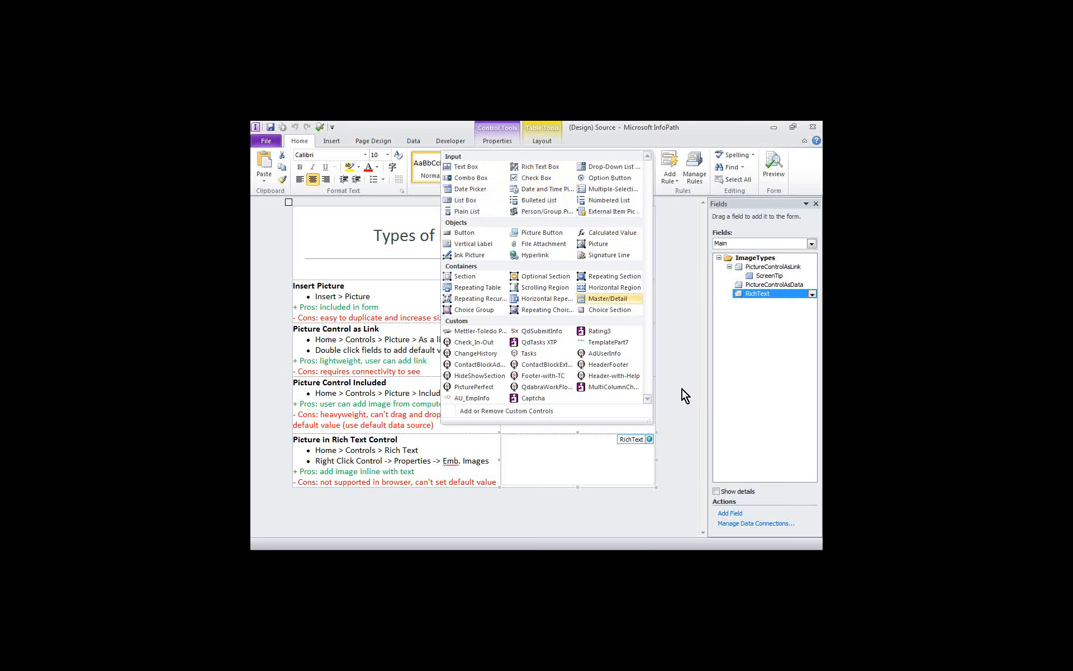
- Check the form type in the form's compatibility options
{"action": "left_click", "coordinate": [707, 444]}
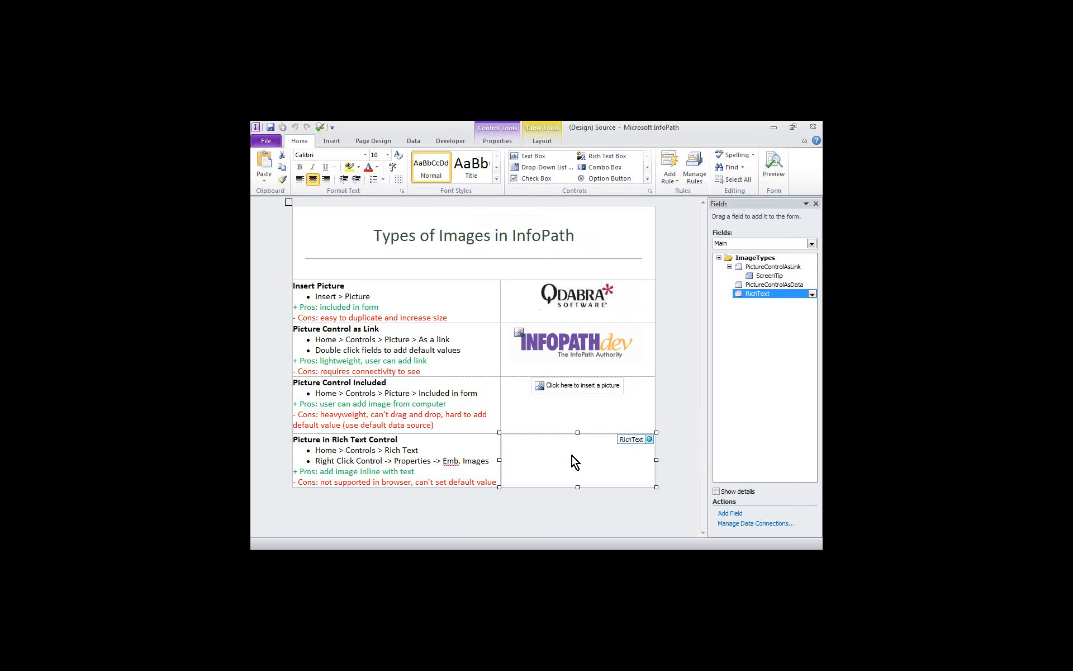
{"action": "left_click", "coordinate": [266, 141]}
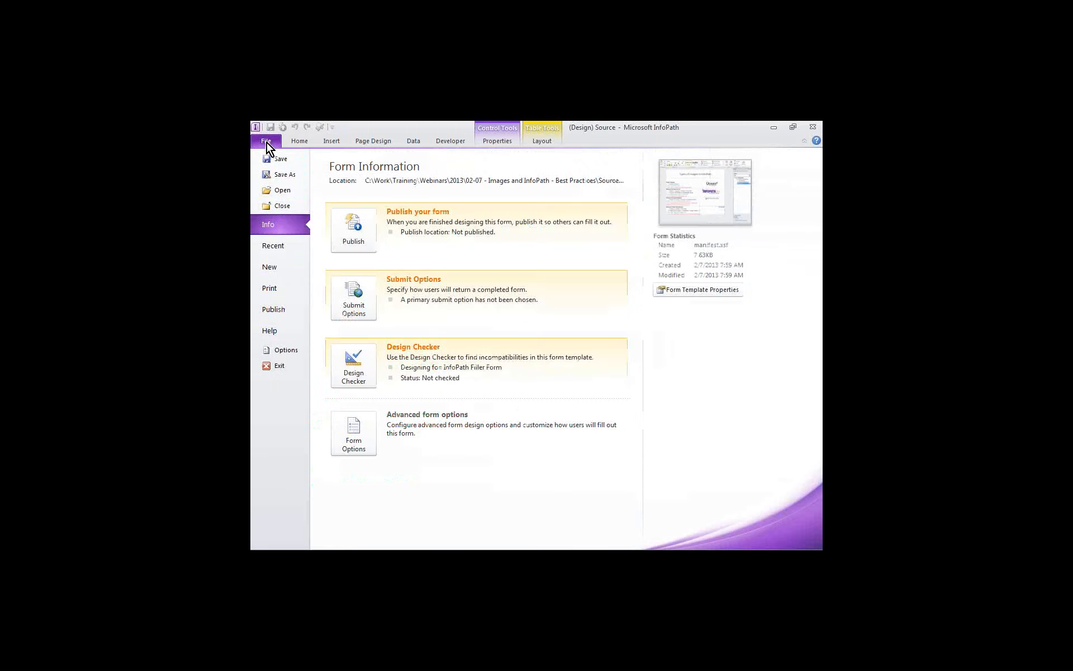
{"action": "left_click", "coordinate": [355, 431]}
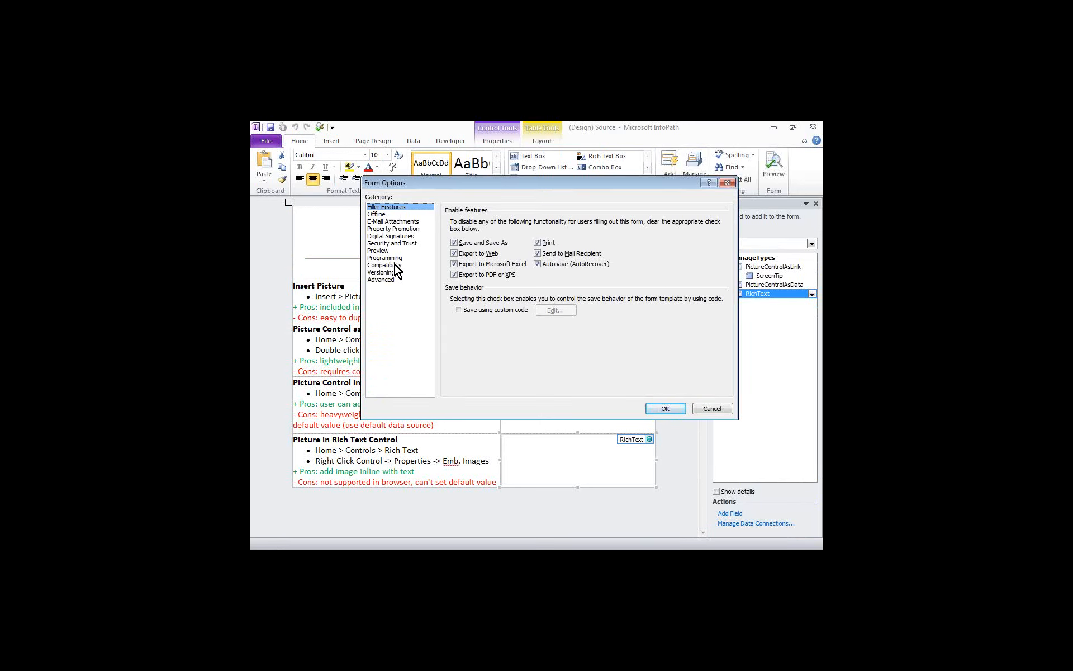
{"action": "left_click", "coordinate": [393, 266]}
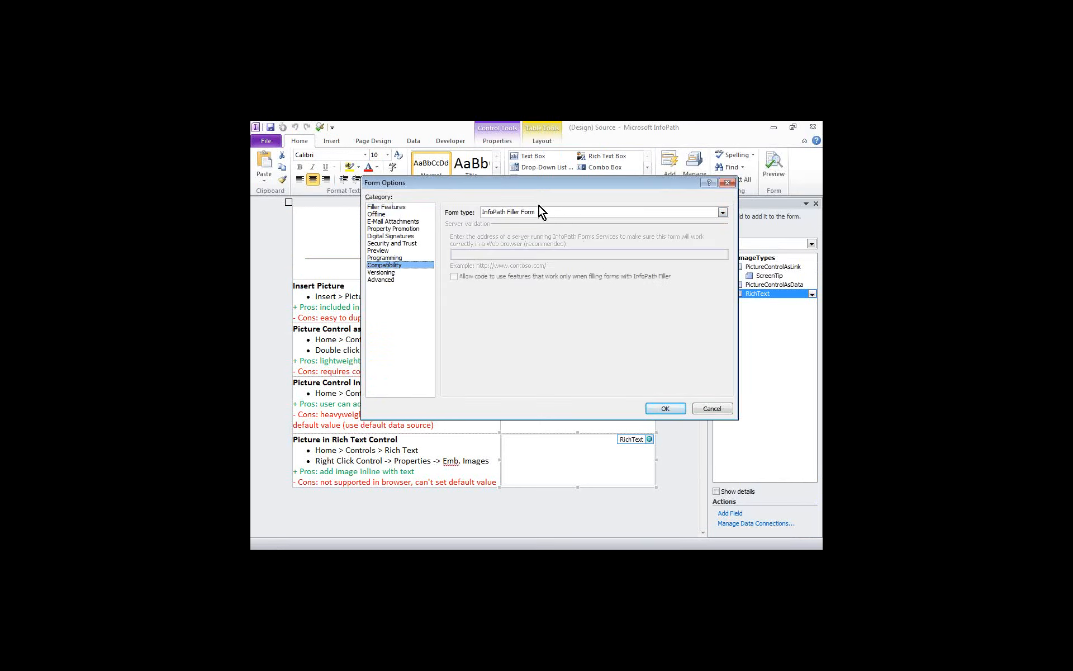
{"action": "left_click", "coordinate": [665, 408]}
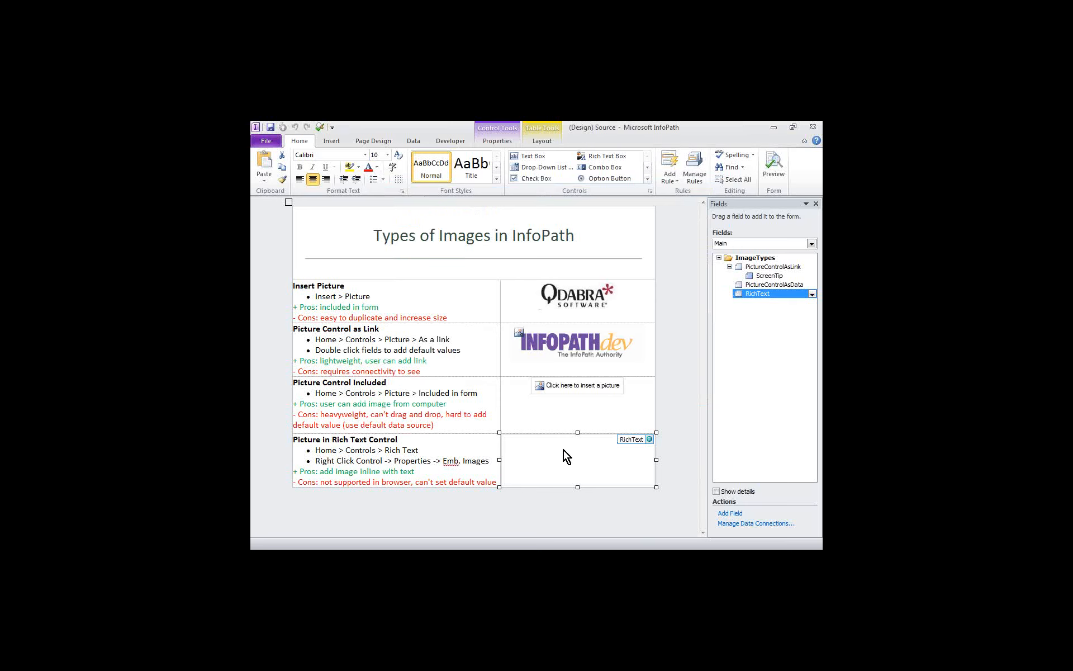
- Examine the available formatting in the RichText control's display properties, including embedded and linked images
{"action": "right_click", "coordinate": [564, 450]}
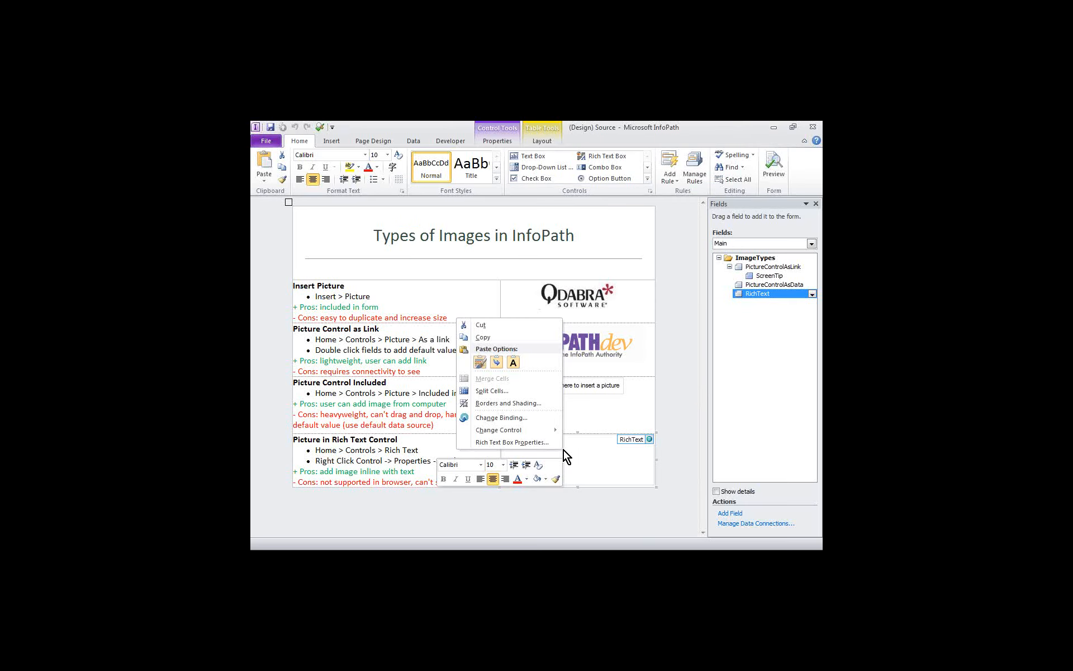
{"action": "left_click", "coordinate": [535, 440]}
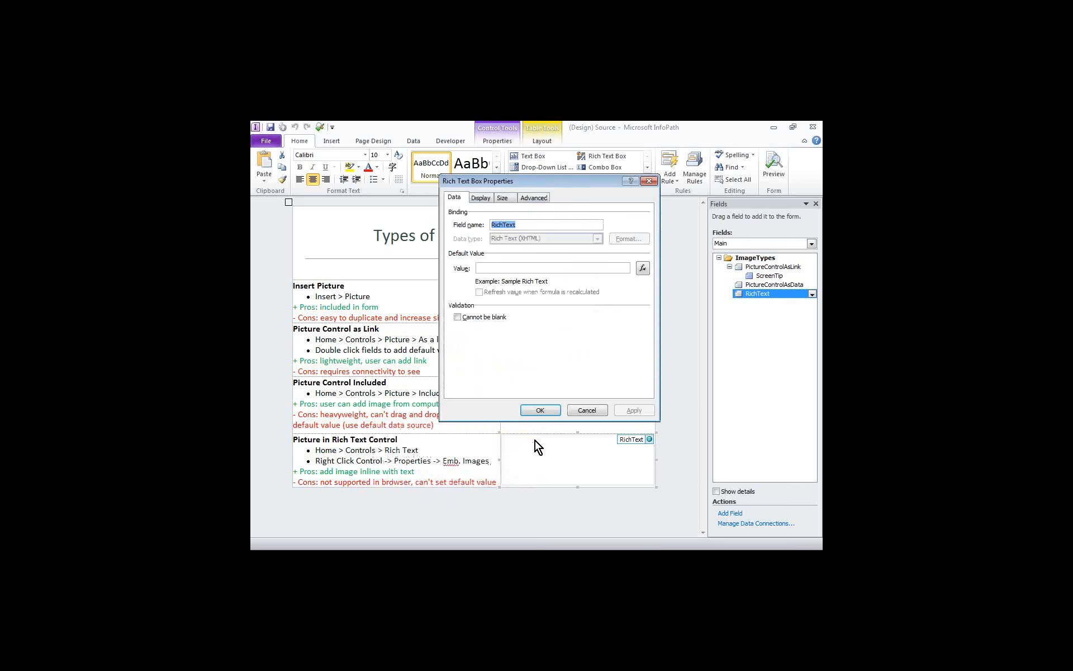
{"action": "left_click", "coordinate": [484, 199]}
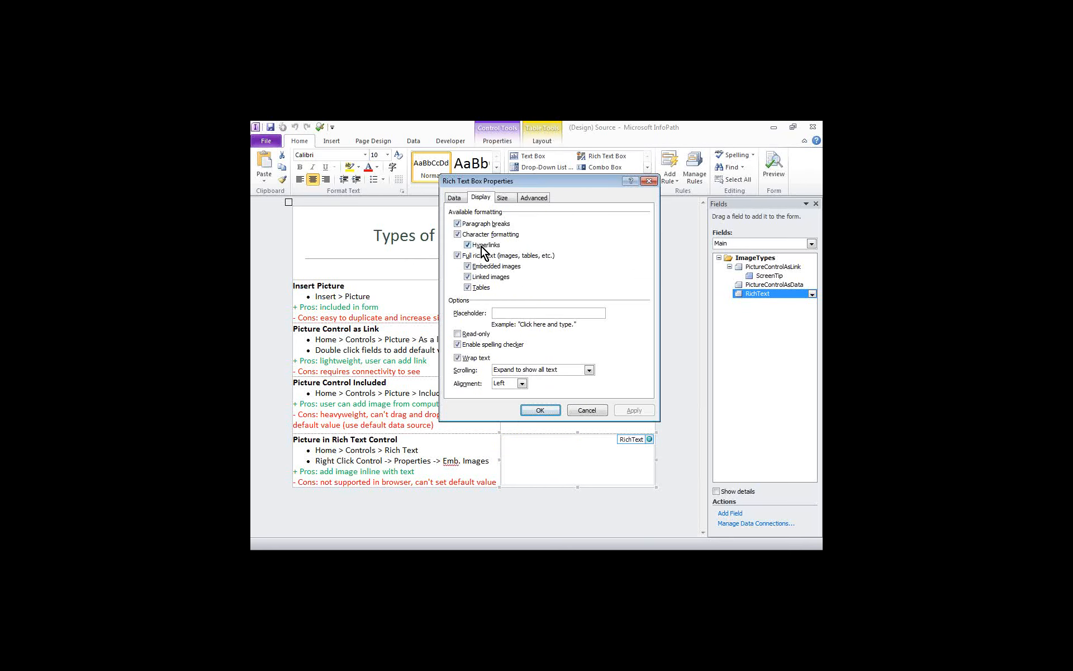
{"action": "left_click", "coordinate": [556, 409]}
- Set the form type to Web Browser Form in the compatibility options
{"action": "left_click", "coordinate": [267, 141]}
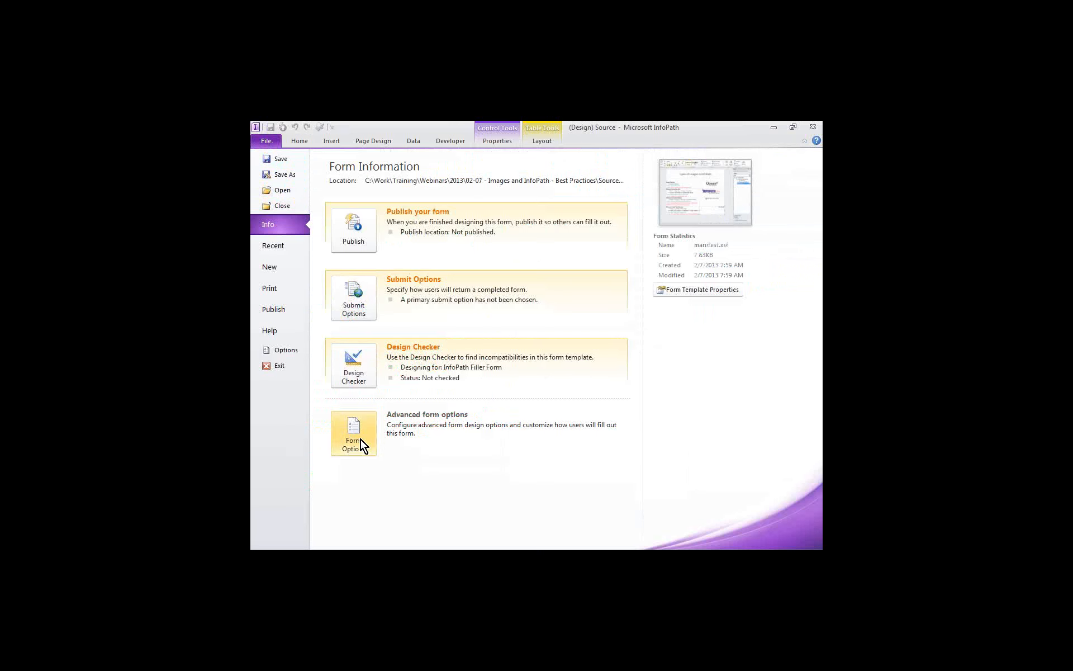
{"action": "left_click", "coordinate": [374, 443]}
{"action": "left_click", "coordinate": [417, 265]}
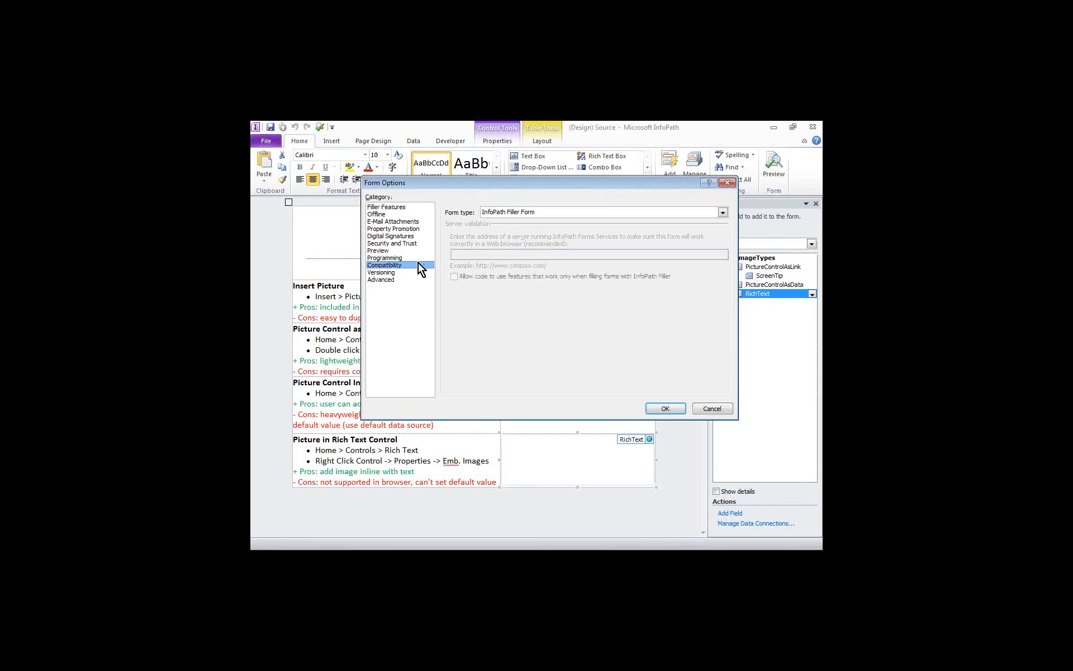
{"action": "left_click", "coordinate": [547, 212]}
{"action": "left_click", "coordinate": [544, 221]}
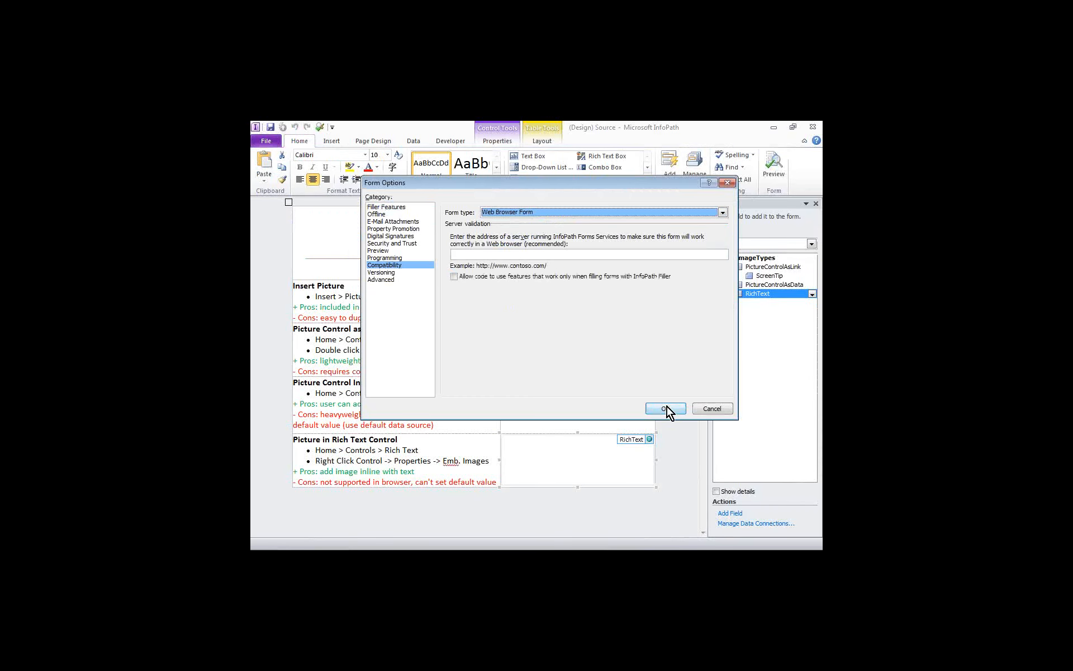
{"action": "left_click", "coordinate": [665, 408]}
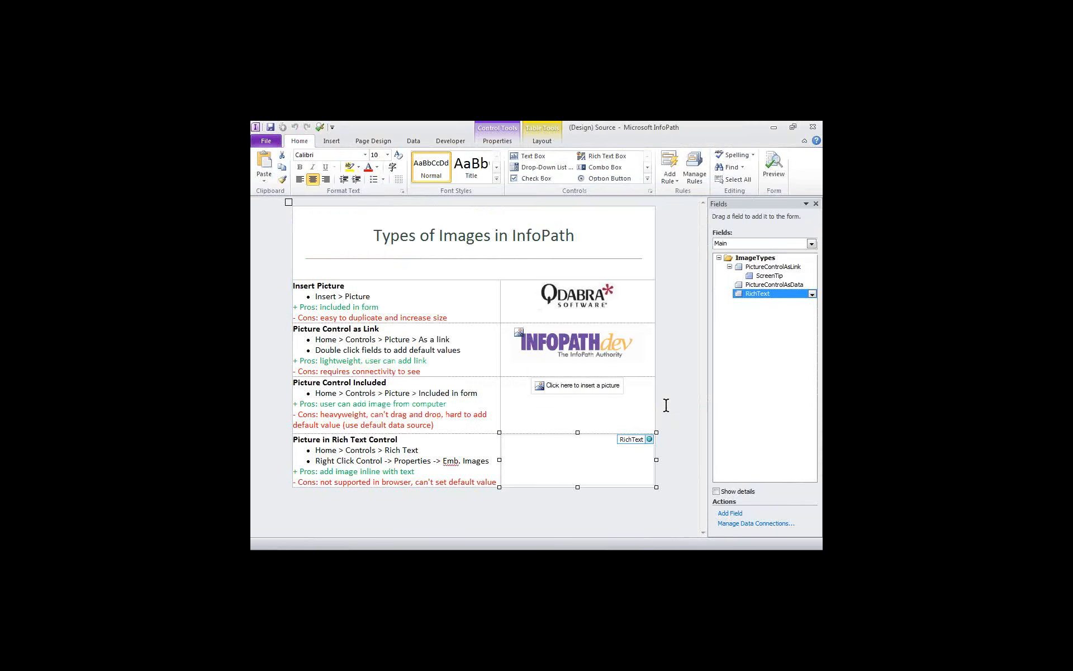
- Try enabling basic font formatting and enhanced rich text content for the RichText control, and discard the changes
{"action": "right_click", "coordinate": [599, 456]}
{"action": "left_click", "coordinate": [562, 448]}
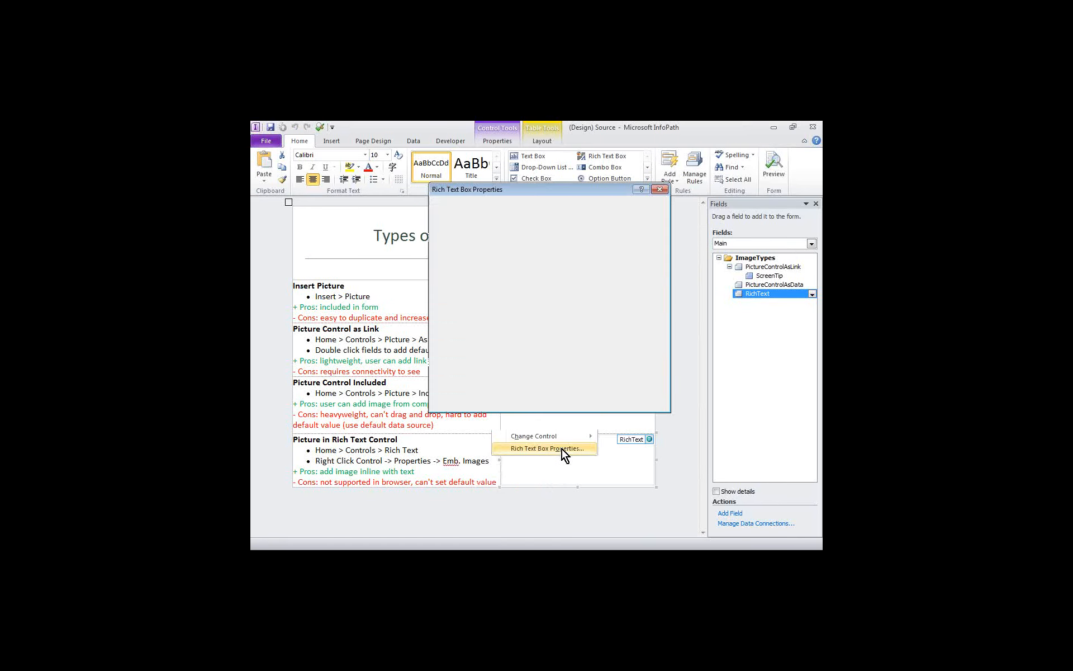
{"action": "left_click", "coordinate": [470, 206]}
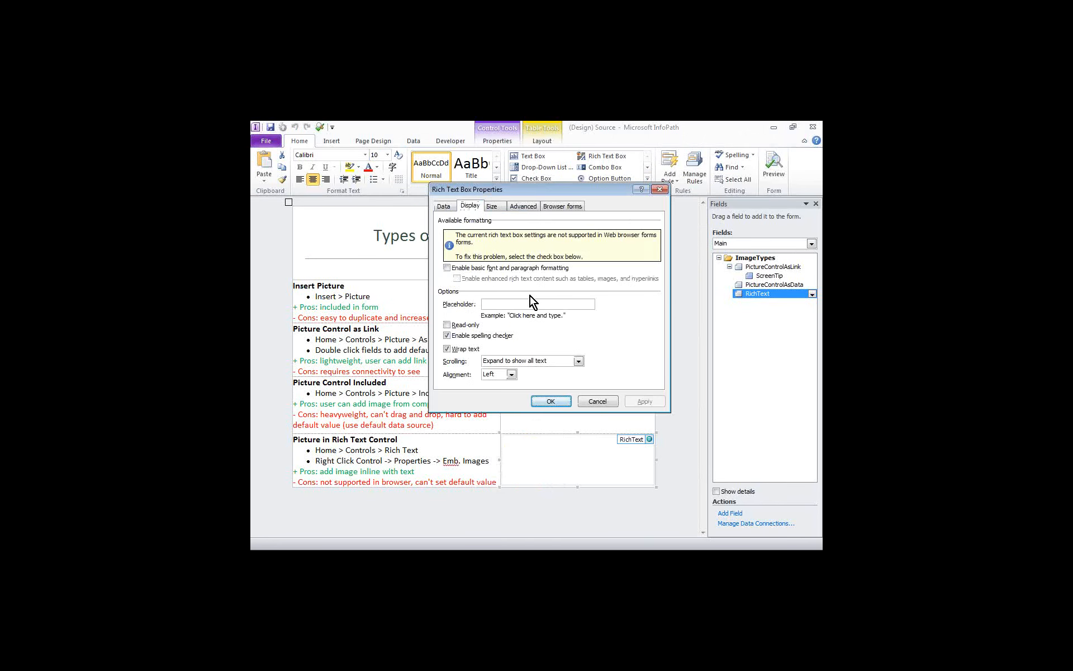
{"action": "left_click", "coordinate": [447, 268]}
{"action": "left_click", "coordinate": [456, 279]}
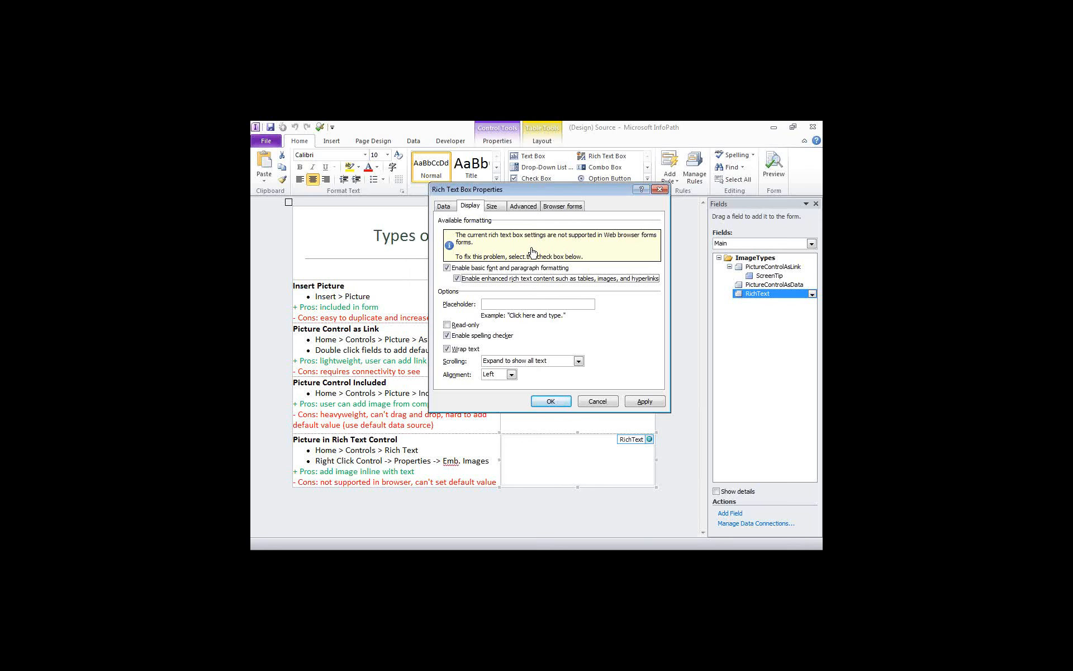
{"action": "left_click", "coordinate": [597, 402]}
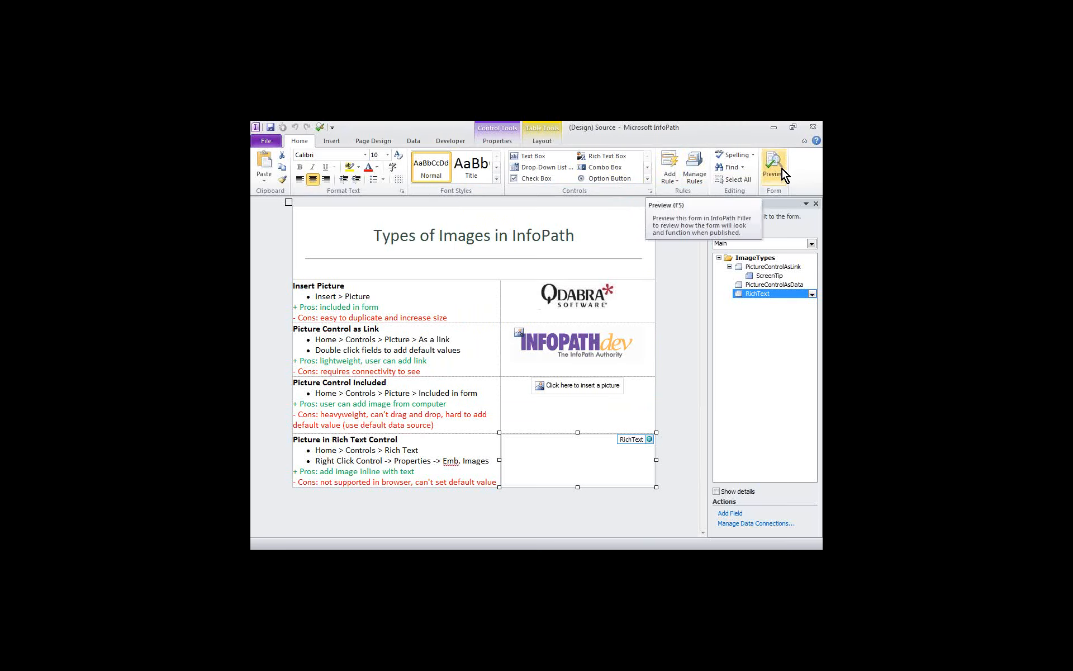
- Set the form type back to InfoPath Filler Form in the compatibility options
{"action": "left_click", "coordinate": [277, 146]}
{"action": "left_click", "coordinate": [364, 426]}
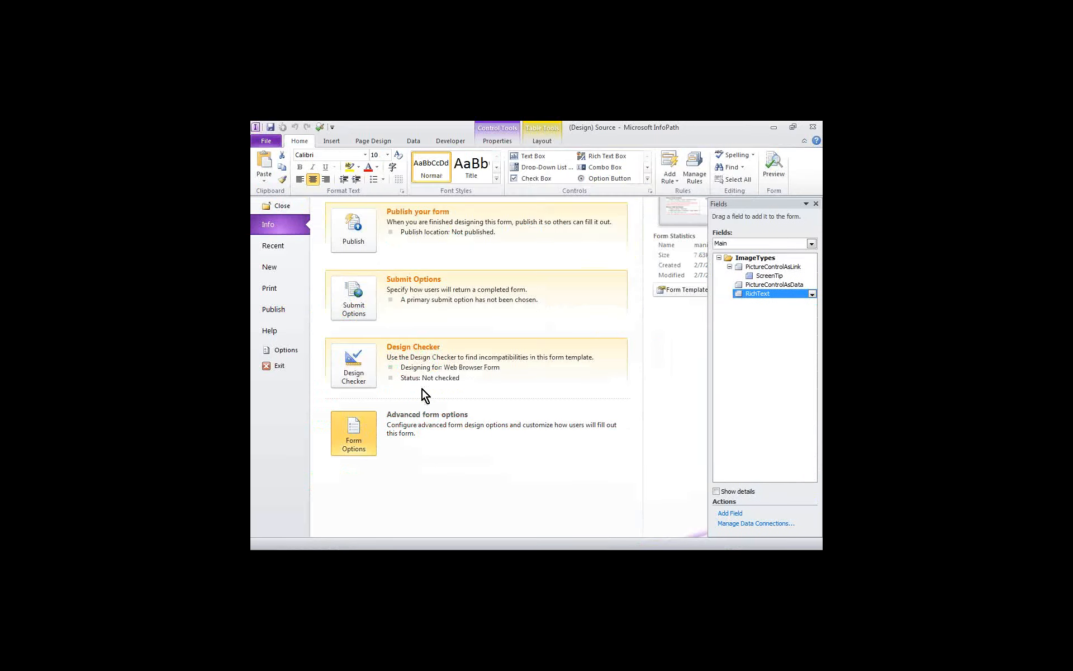
{"action": "left_click", "coordinate": [394, 261]}
{"action": "left_click", "coordinate": [503, 201]}
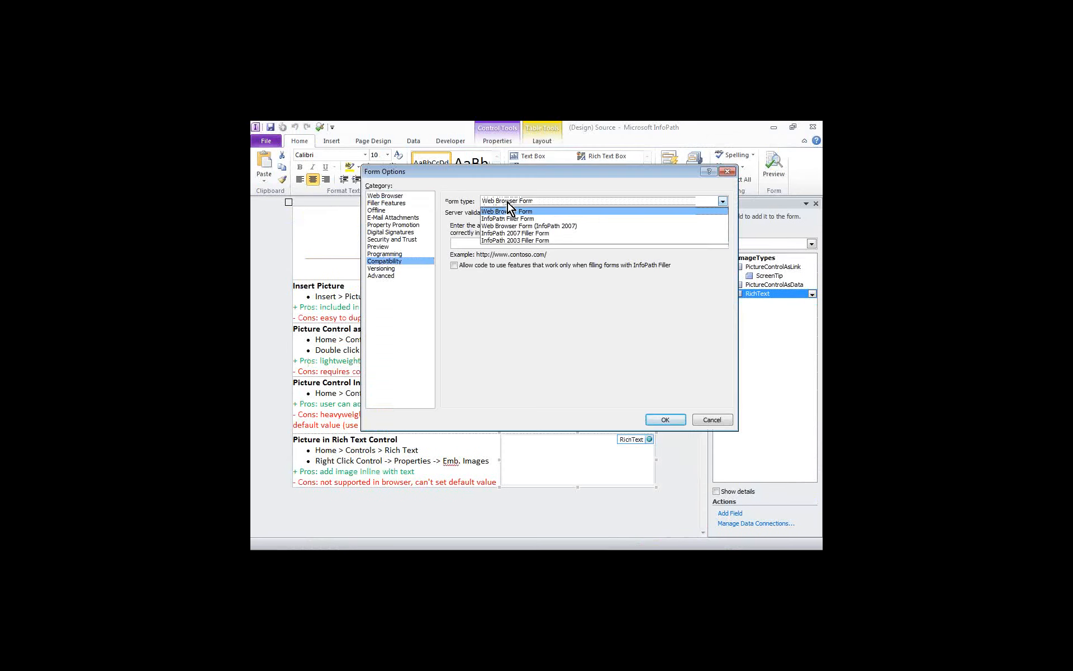
{"action": "left_click", "coordinate": [514, 218]}
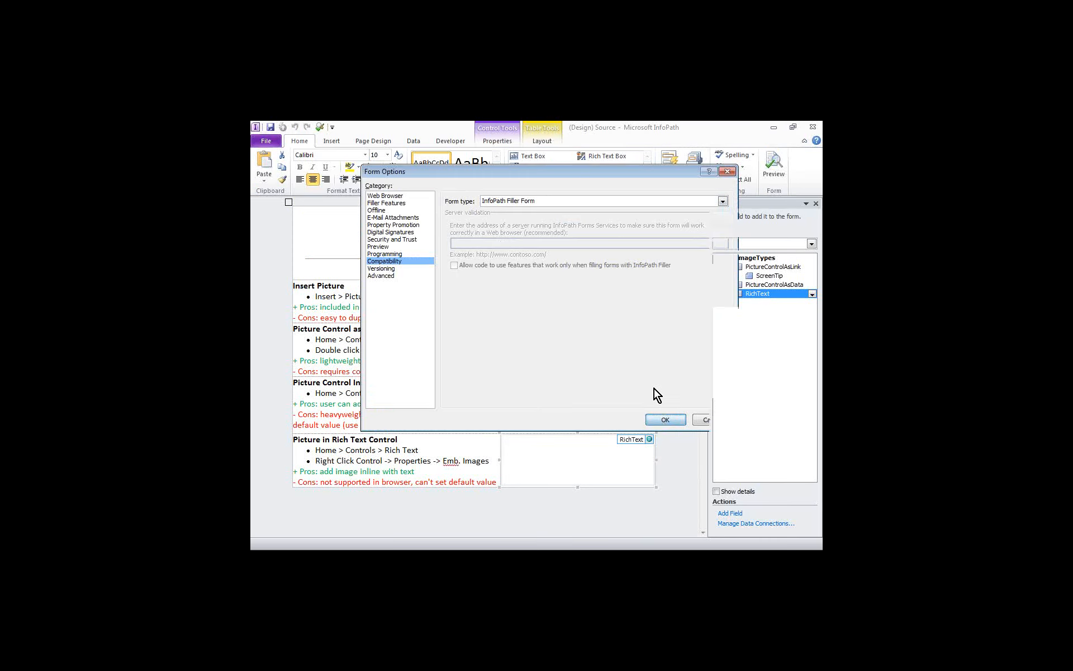
{"action": "left_click", "coordinate": [665, 419]}
- Check the full rich text and embedded images options of the RichText control for the filler form
{"action": "right_click", "coordinate": [555, 459]}
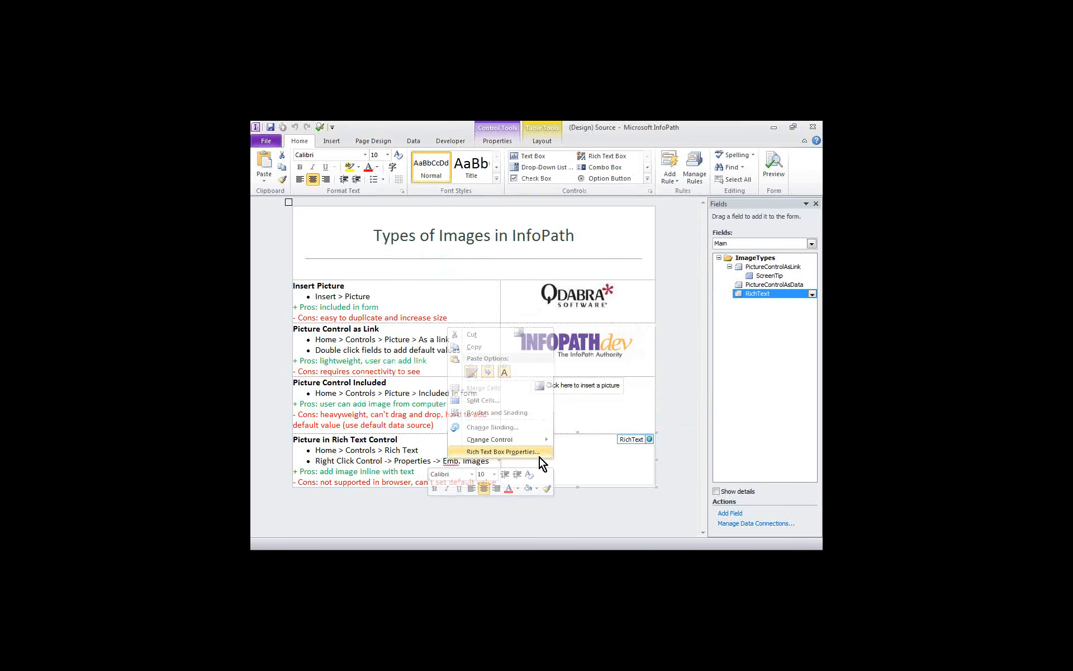
{"action": "left_click", "coordinate": [538, 458]}
{"action": "left_click", "coordinate": [479, 199]}
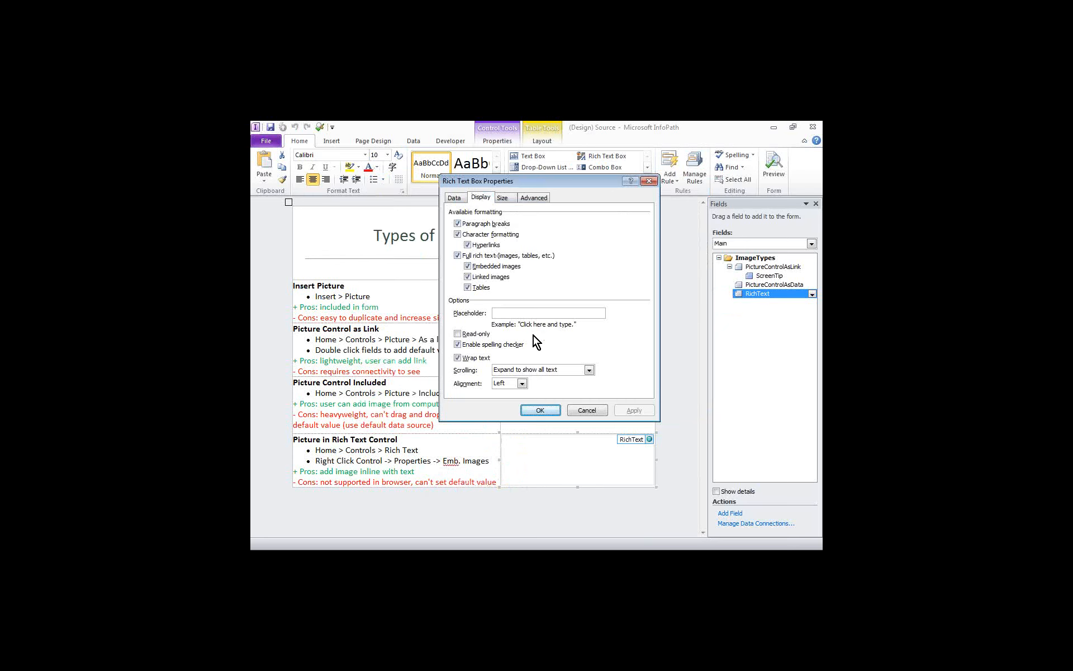
{"action": "left_click", "coordinate": [543, 411]}
- Preview the form, copy the InfoPath image from the included picture control into the rich text box after its text, and close the preview
{"action": "left_click", "coordinate": [767, 167]}
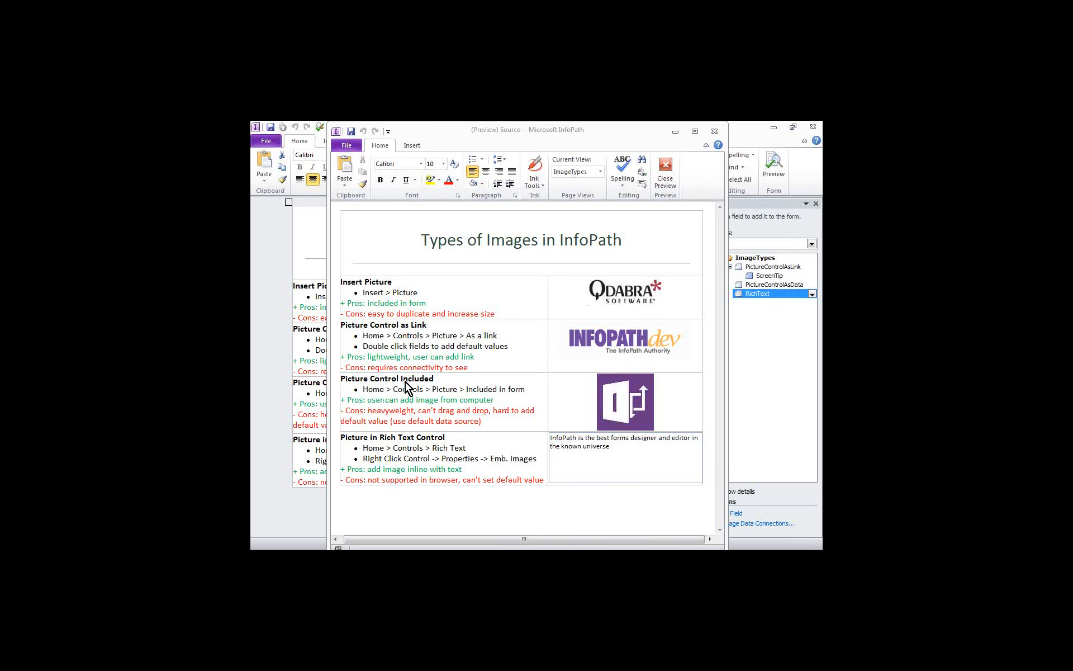
{"action": "key", "text": "alt+Tab"}
{"action": "key", "text": "alt+Tab"}
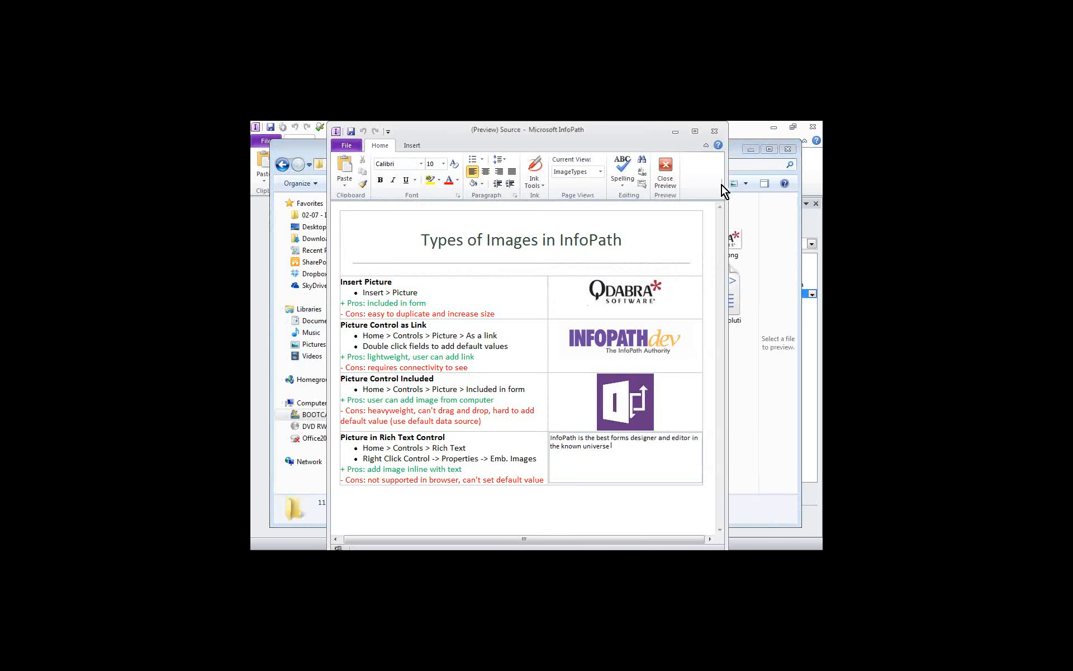
{"action": "left_click", "coordinate": [636, 402]}
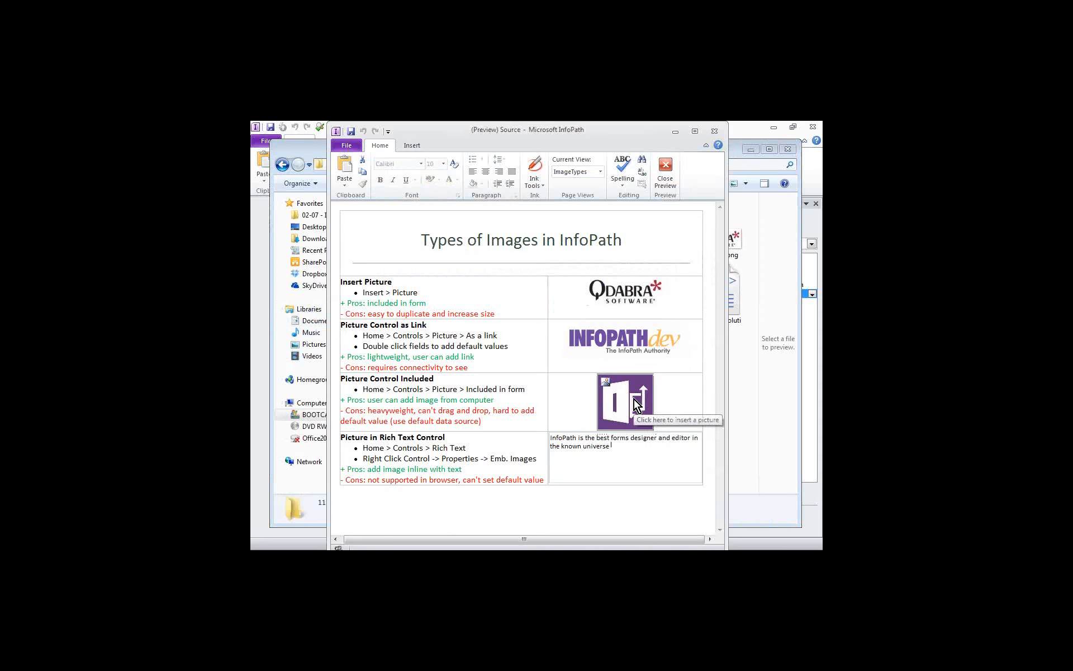
{"action": "right_click", "coordinate": [636, 404]}
{"action": "left_click", "coordinate": [604, 416]}
{"action": "left_click", "coordinate": [632, 459]}
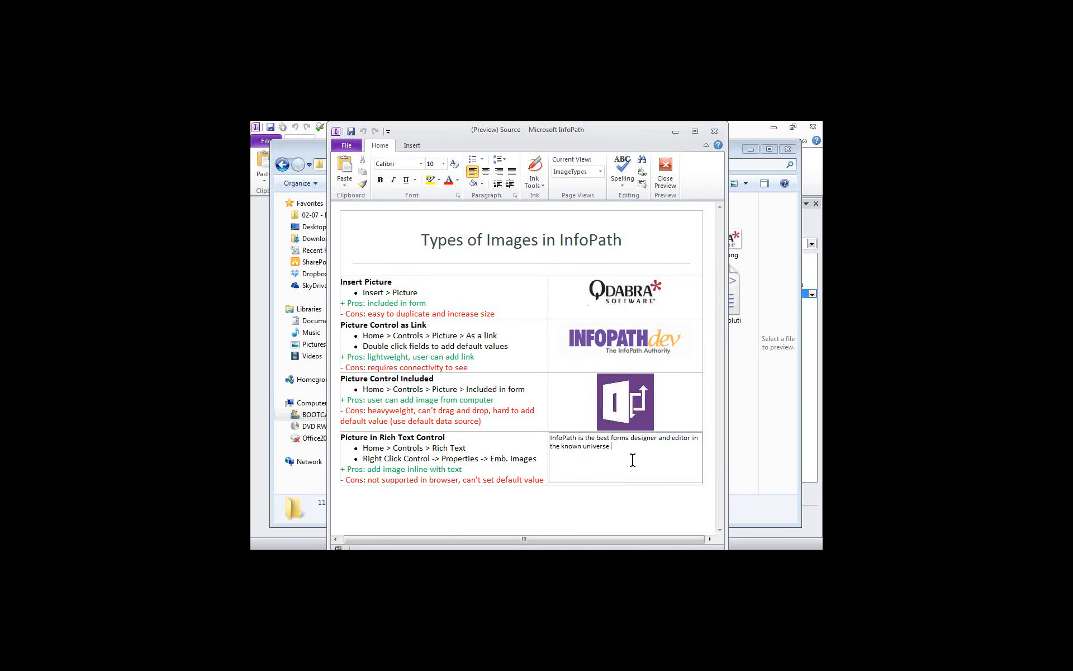
{"action": "key", "text": "ctrl+v"}
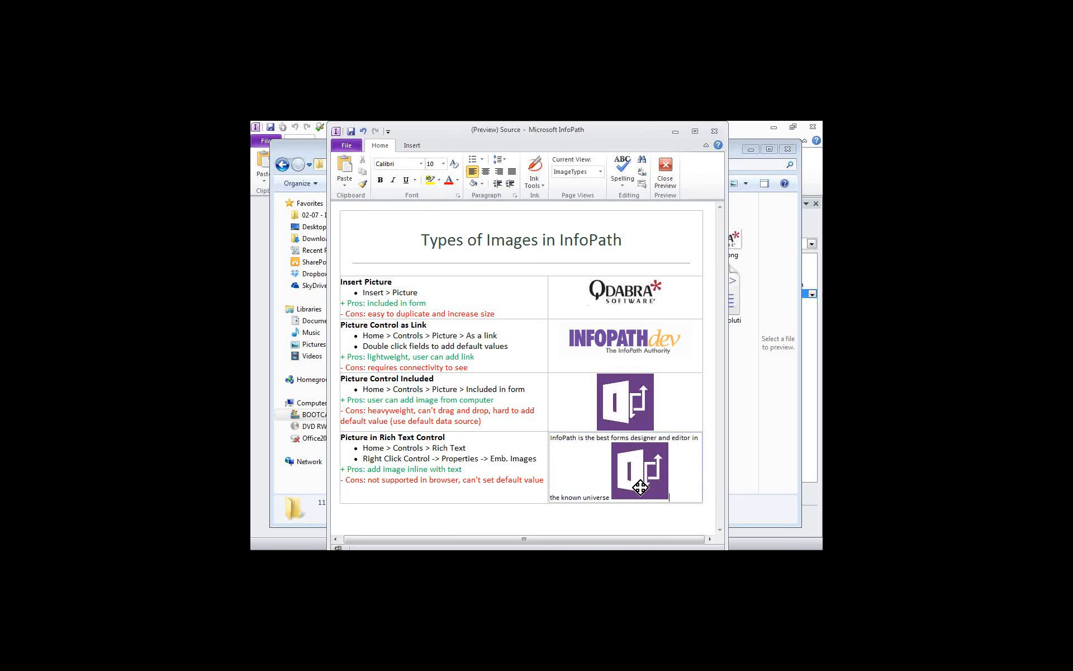
{"action": "left_click", "coordinate": [673, 176]}
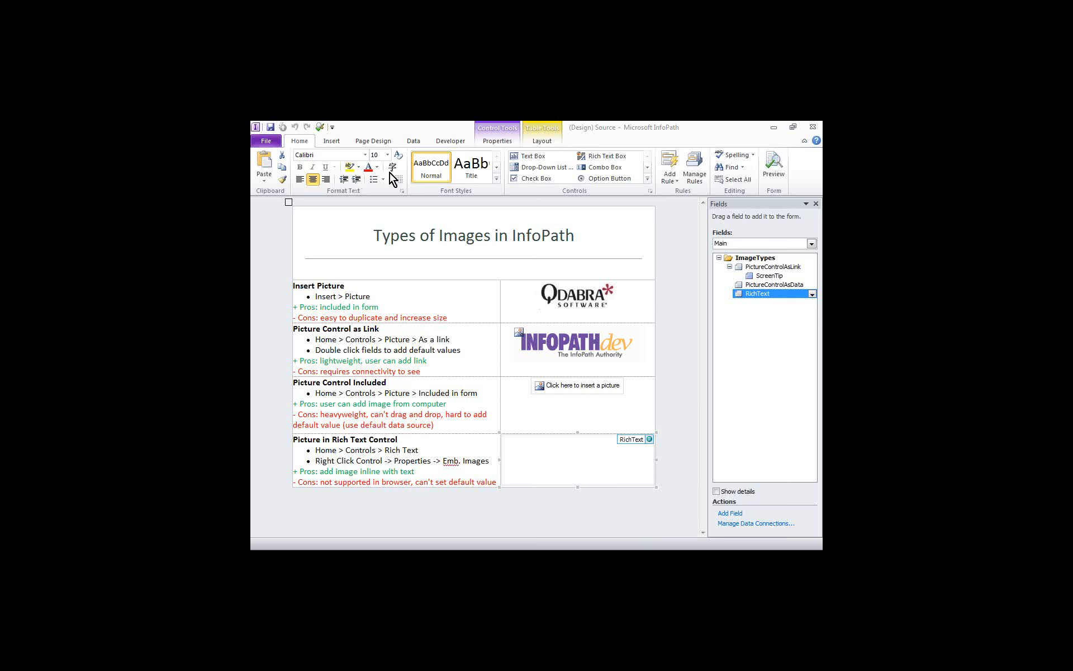
- Compare the Qdabra logo in the ImageTypes view with the one in the PitfallsAndSolutions view
{"action": "left_click", "coordinate": [375, 141]}
{"action": "left_click", "coordinate": [313, 168]}
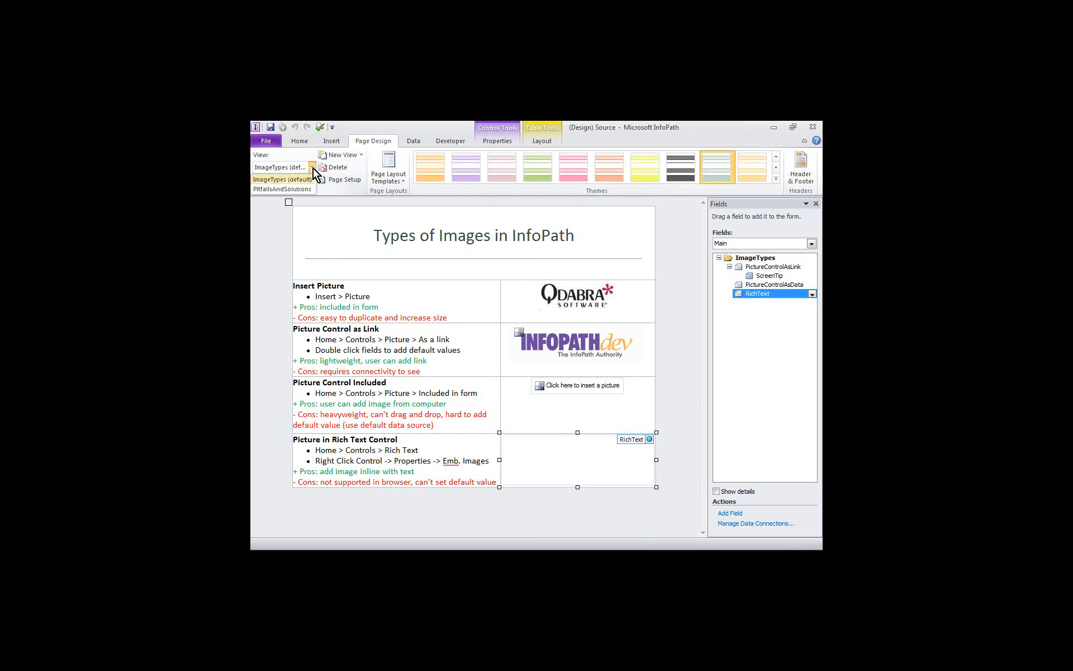
{"action": "left_click", "coordinate": [301, 189]}
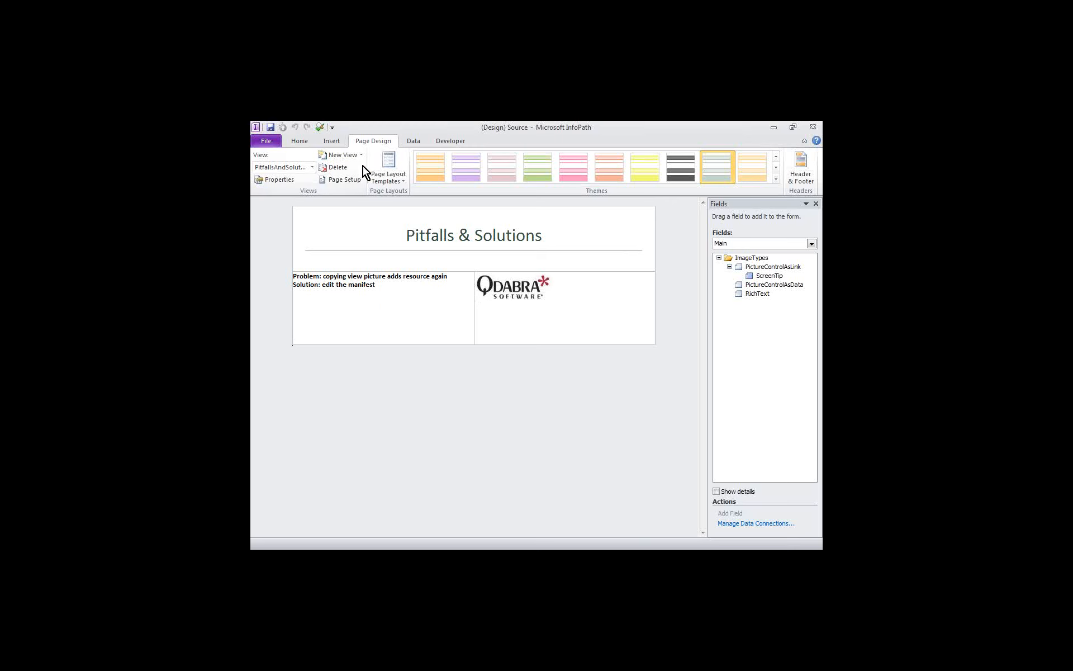
{"action": "left_click", "coordinate": [313, 168]}
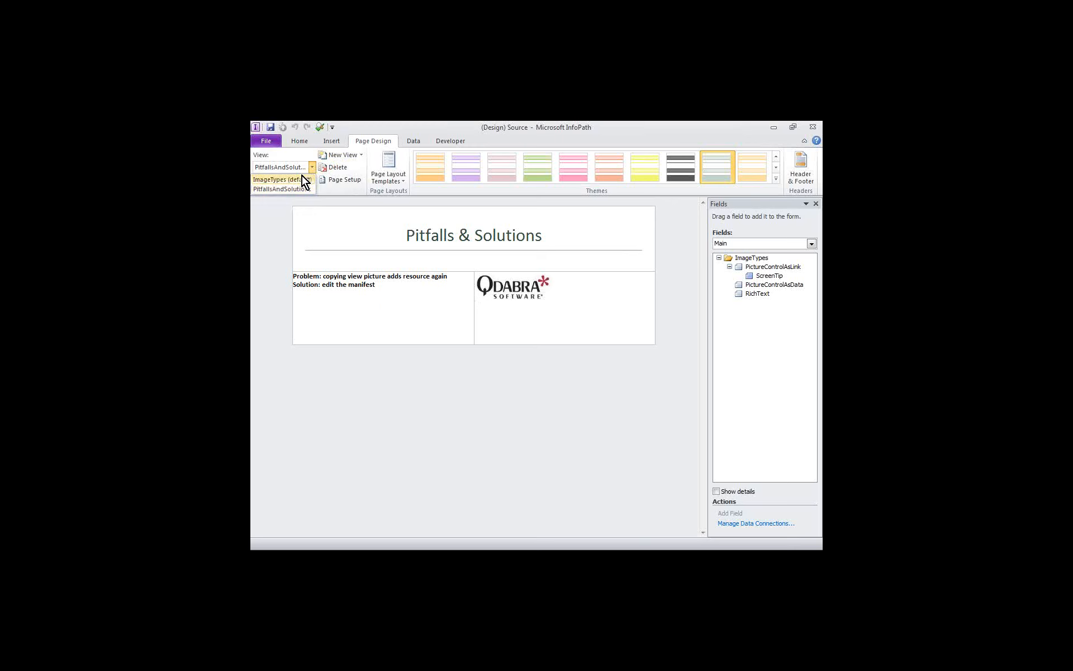
{"action": "left_click", "coordinate": [302, 177]}
{"action": "left_click", "coordinate": [583, 290]}
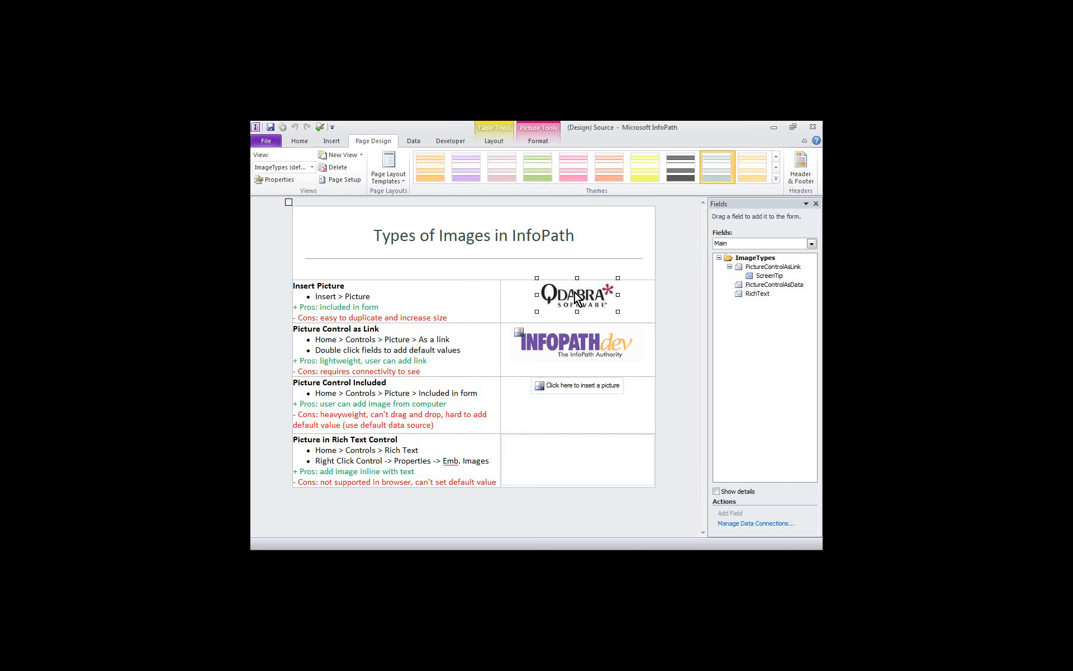
{"action": "left_click", "coordinate": [313, 168]}
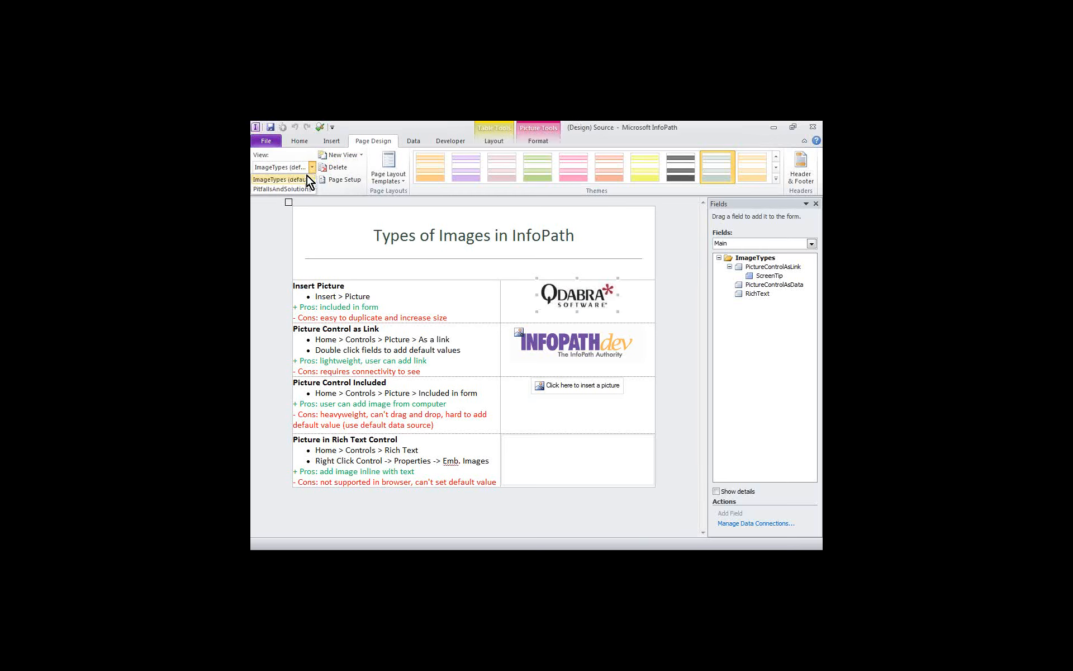
{"action": "left_click", "coordinate": [298, 189]}
{"action": "left_click", "coordinate": [517, 299]}
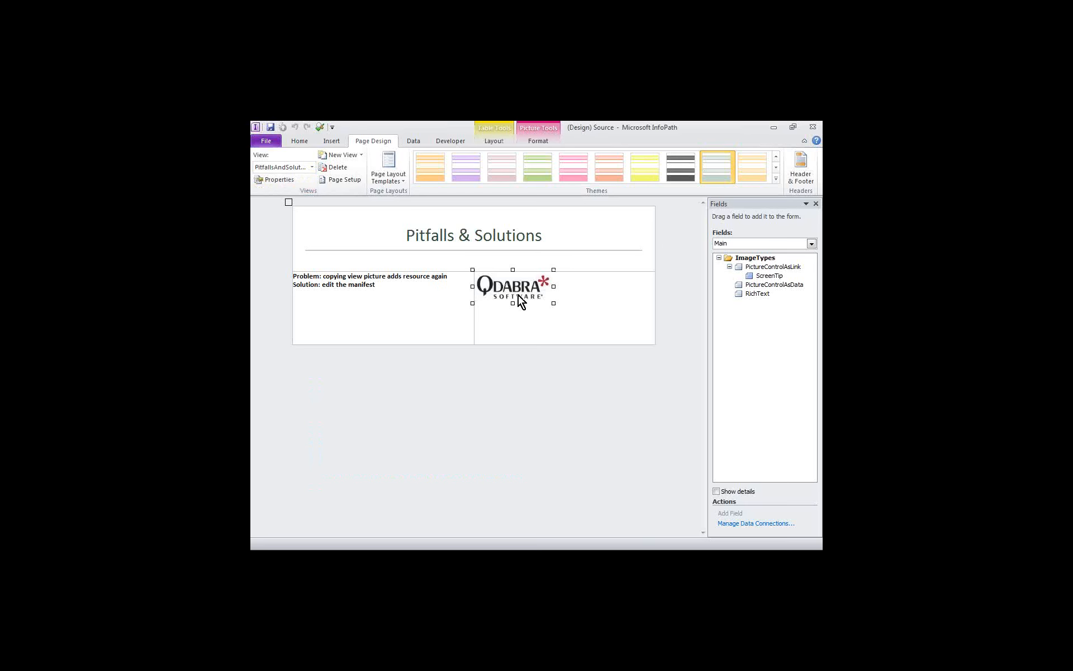
- Copy the Qdabra logo from the ImageTypes view and paste it after the existing logo in the PitfallsAndSolutions view
{"action": "left_click", "coordinate": [313, 166]}
{"action": "left_click", "coordinate": [306, 180]}
{"action": "right_click", "coordinate": [589, 299]}
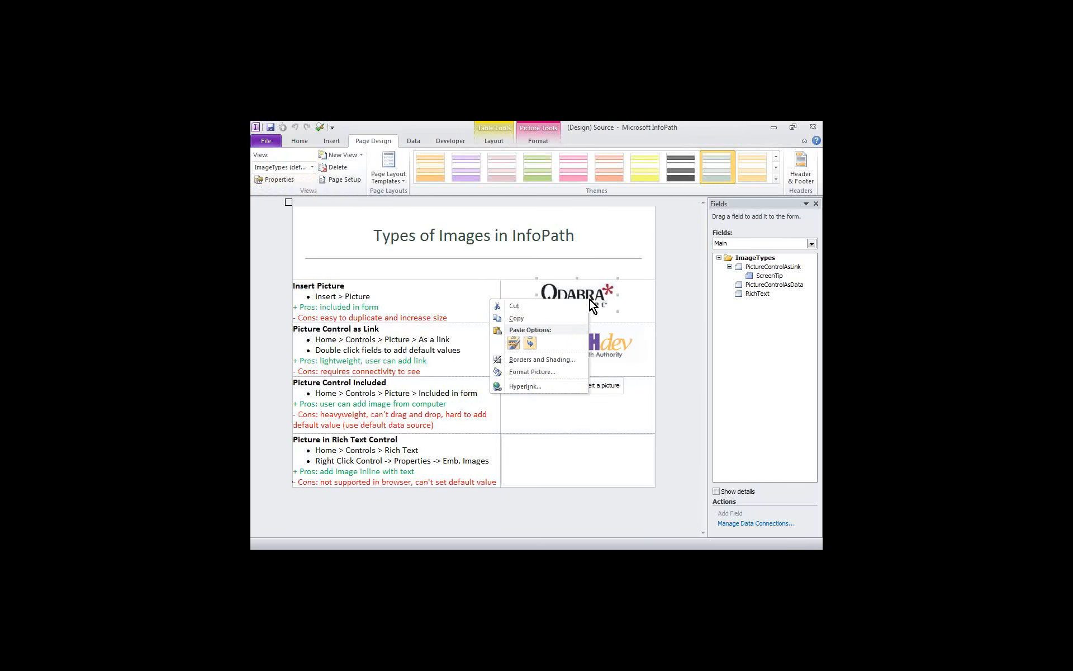
{"action": "left_click", "coordinate": [534, 318]}
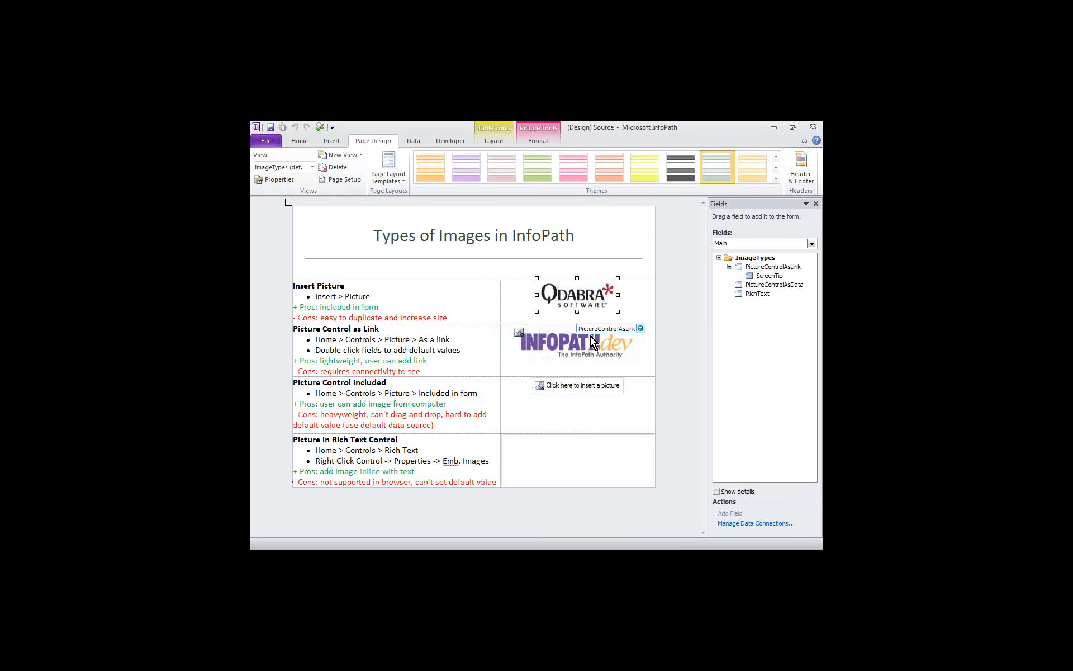
{"action": "left_click", "coordinate": [314, 170]}
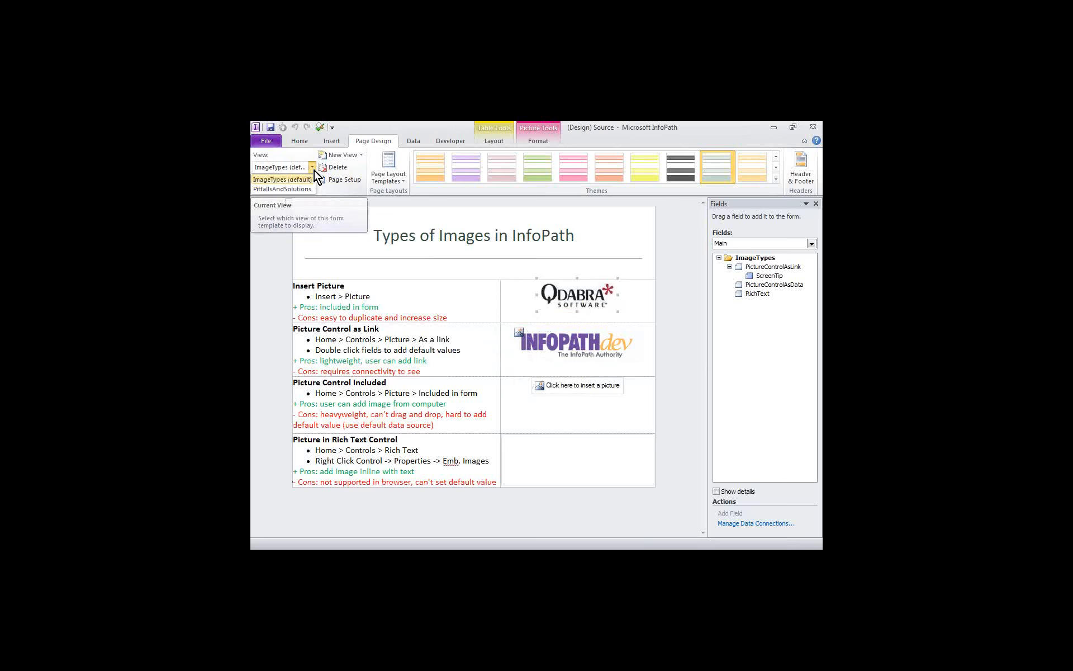
{"action": "left_click", "coordinate": [293, 190]}
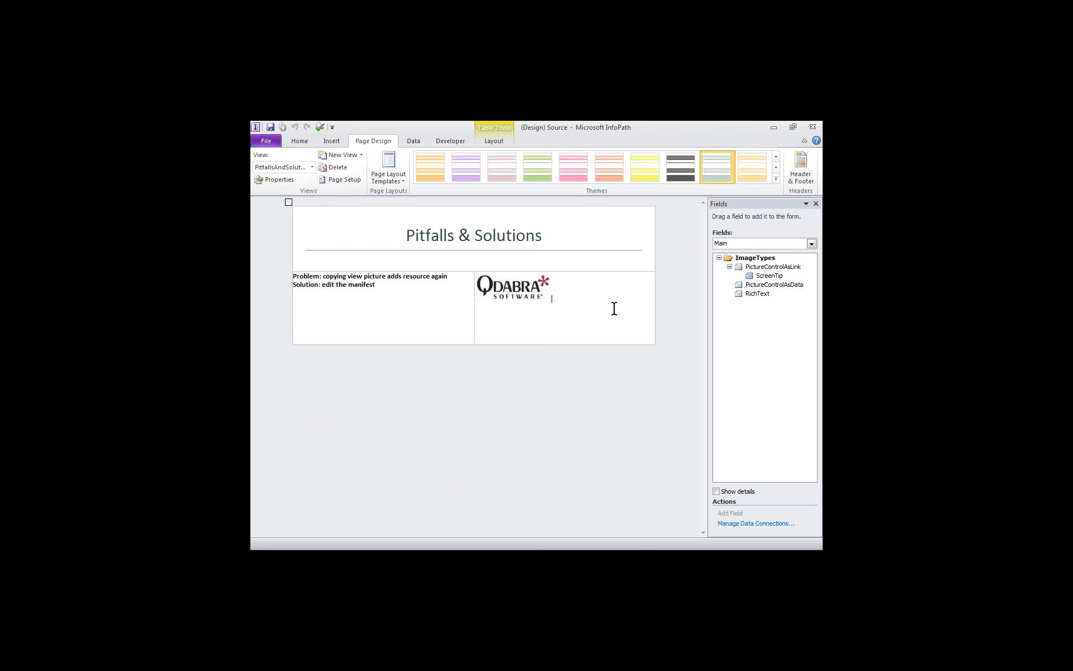
{"action": "key", "text": "ctrl+v"}
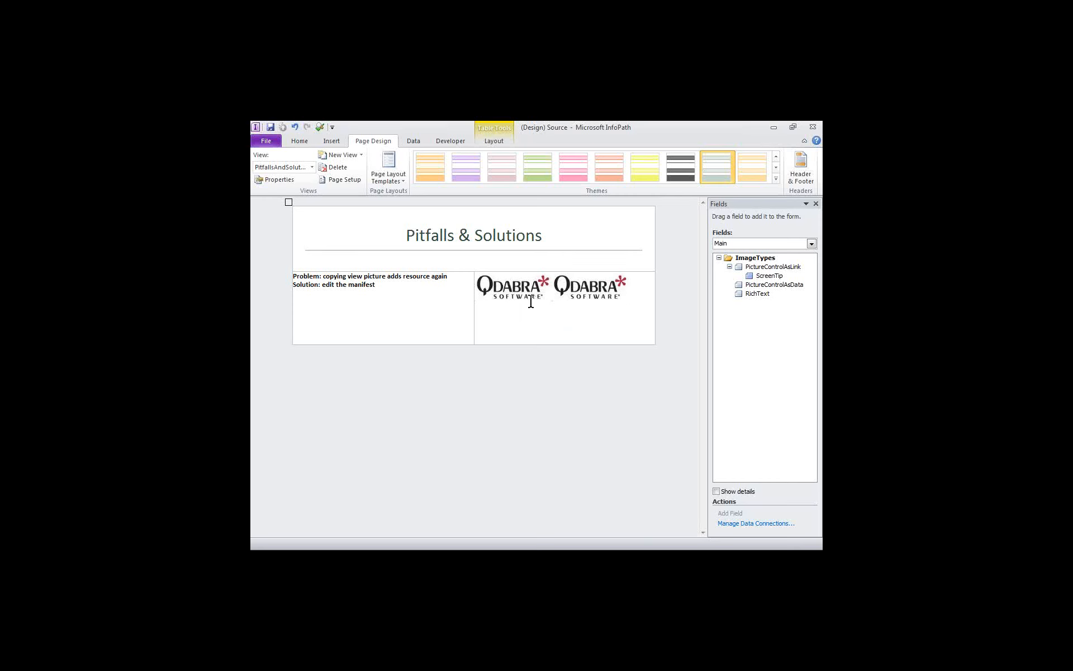
- Export the form's source files to a new folder named Source2 inside "02-07 - Images and InfoPath - Best Practices"
{"action": "left_click", "coordinate": [273, 143]}
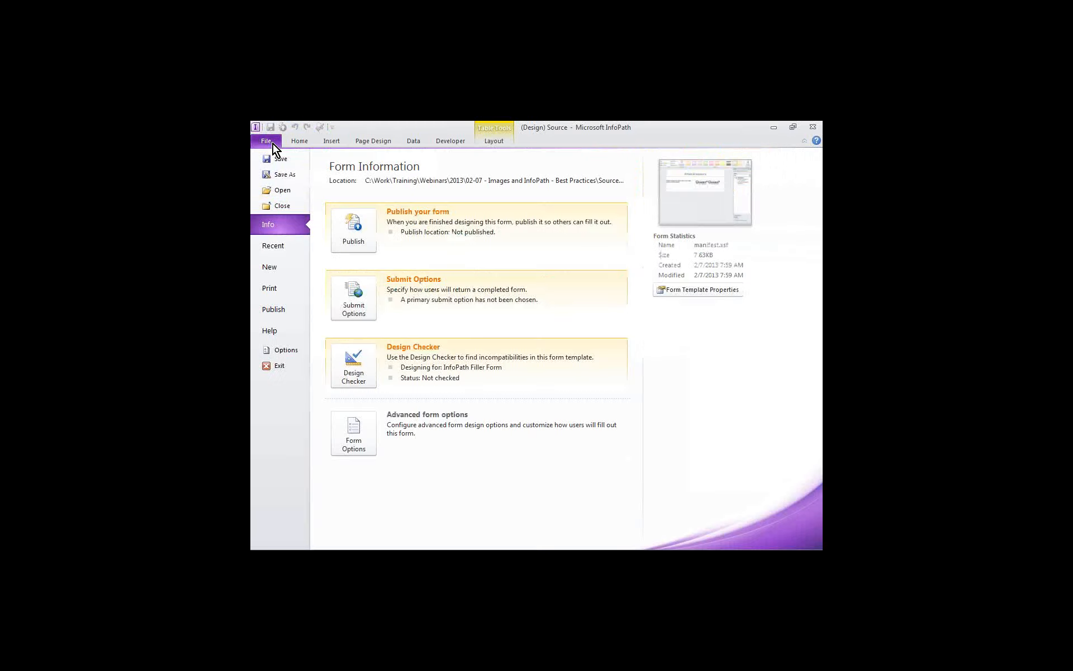
{"action": "left_click", "coordinate": [295, 317]}
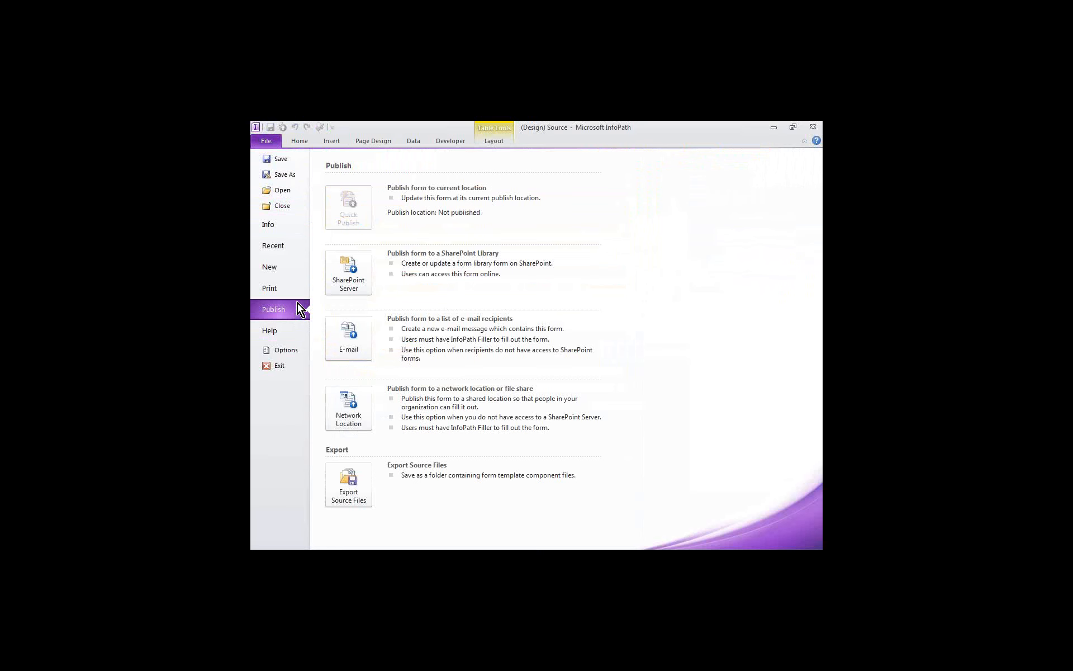
{"action": "left_click", "coordinate": [362, 491]}
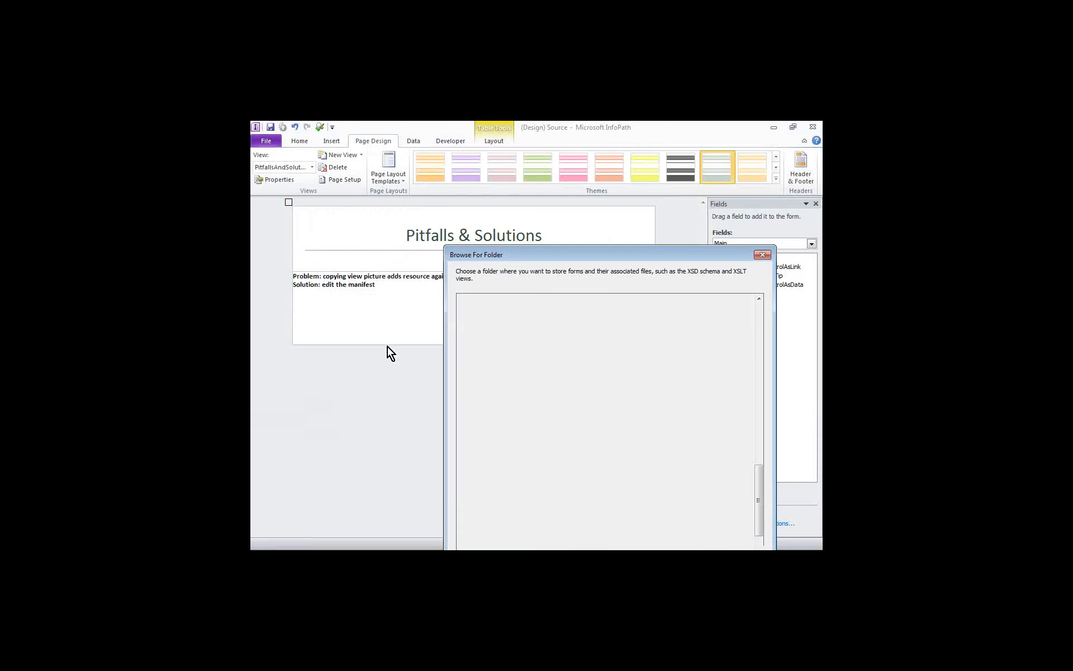
{"action": "left_click_drag", "start_coordinate": [526, 255], "coordinate": [460, 136]}
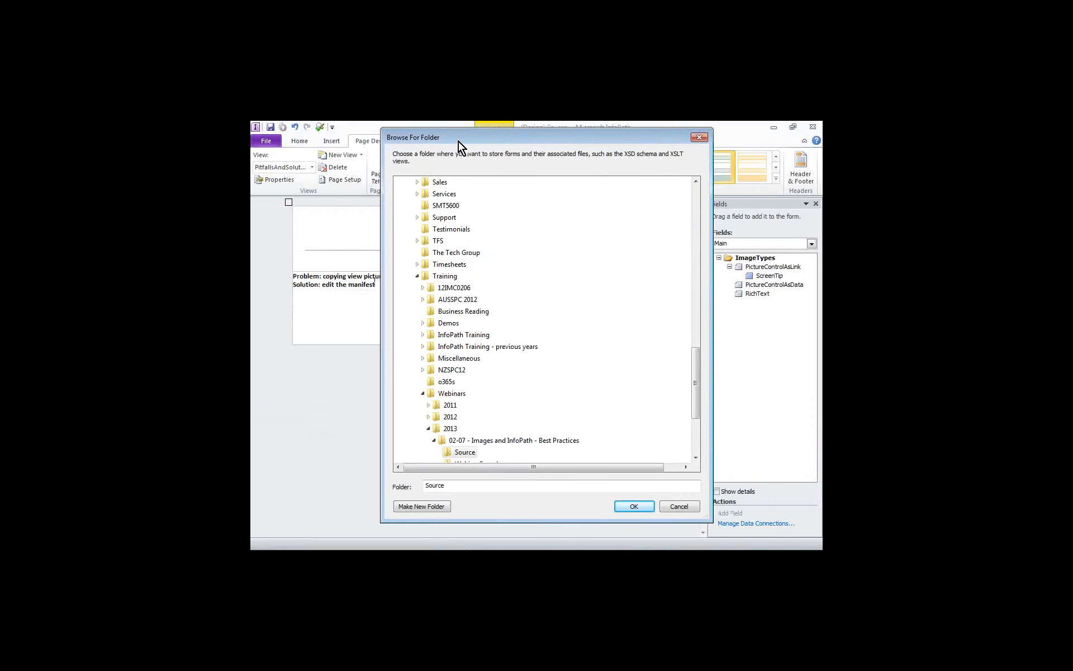
{"action": "left_click", "coordinate": [485, 440]}
{"action": "left_click", "coordinate": [427, 505]}
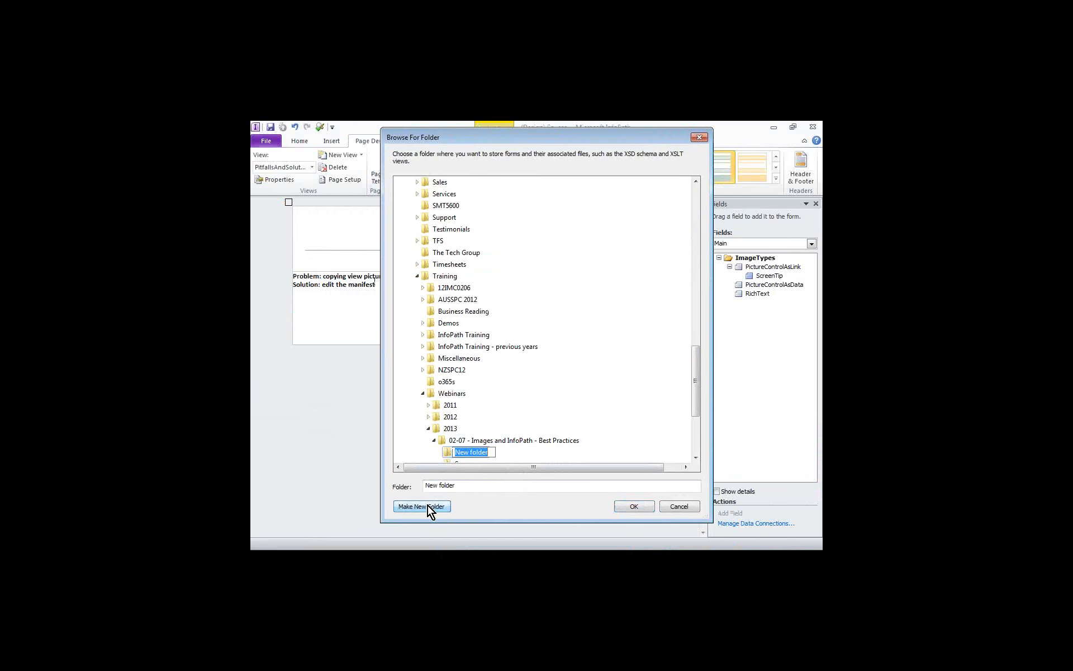
{"action": "type", "text": "Source2"}
{"action": "key", "text": "Return"}
{"action": "left_click", "coordinate": [634, 505]}
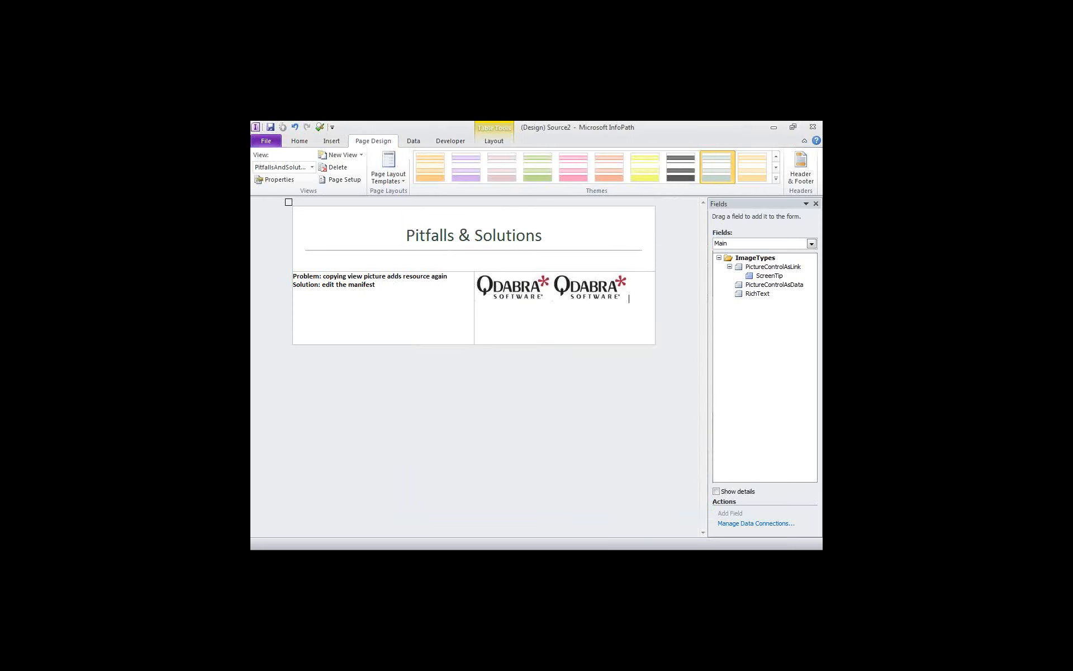
- In Windows Explorer, open the exported Source2 folder, show its files as large icons, and close the window
{"action": "key", "text": "super+e"}
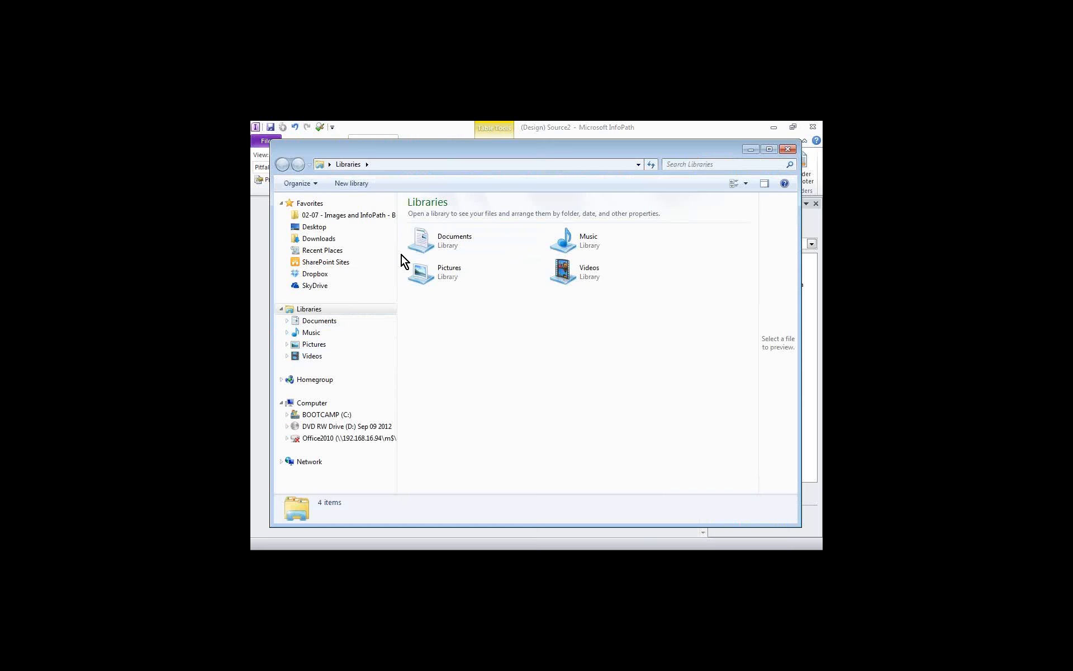
{"action": "left_click", "coordinate": [345, 217]}
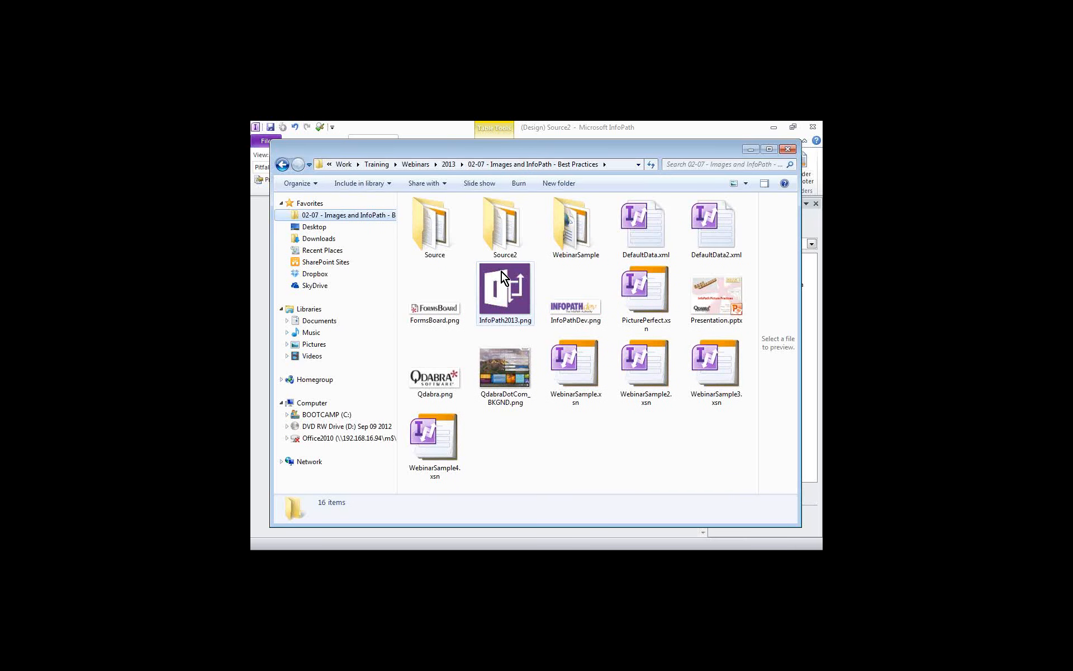
{"action": "double_click", "coordinate": [515, 223]}
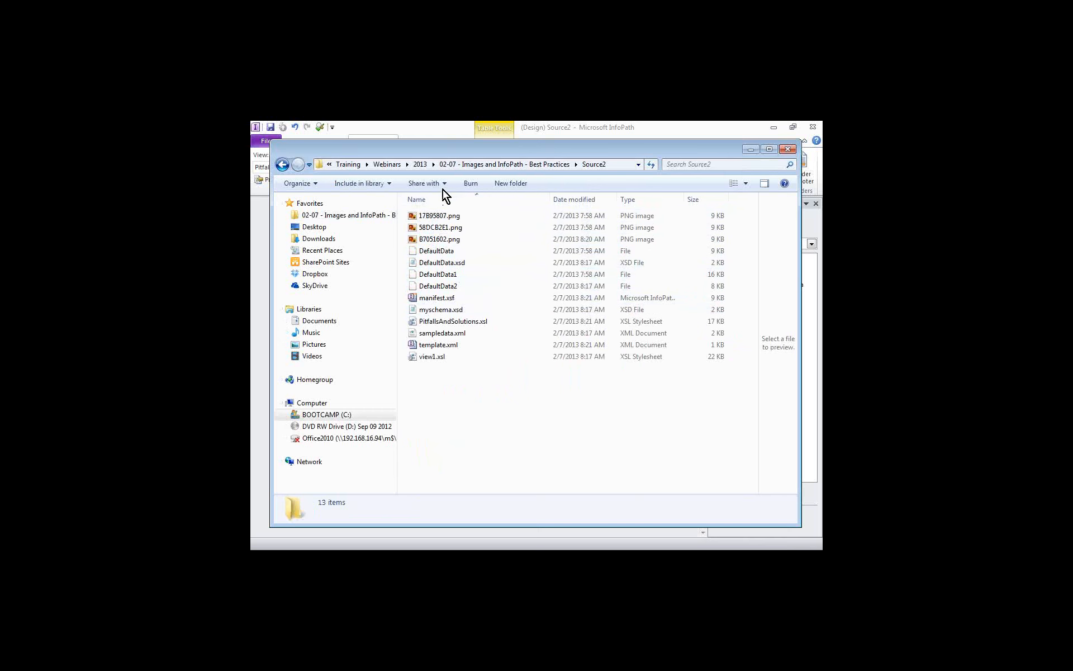
{"action": "left_click_drag", "start_coordinate": [427, 152], "coordinate": [412, 141]}
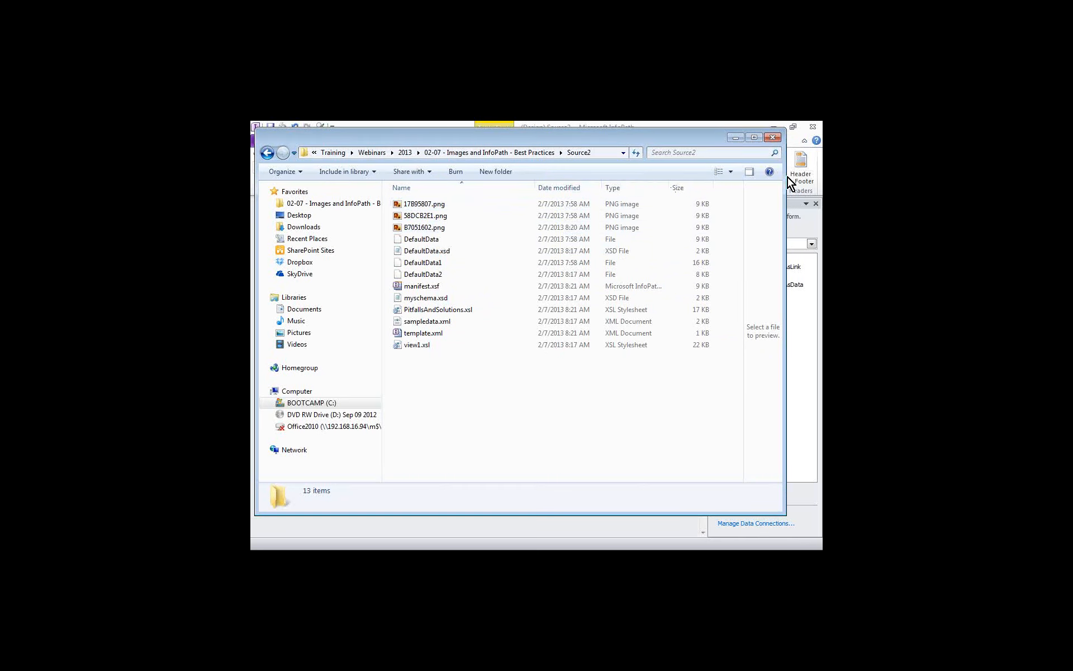
{"action": "left_click", "coordinate": [733, 176]}
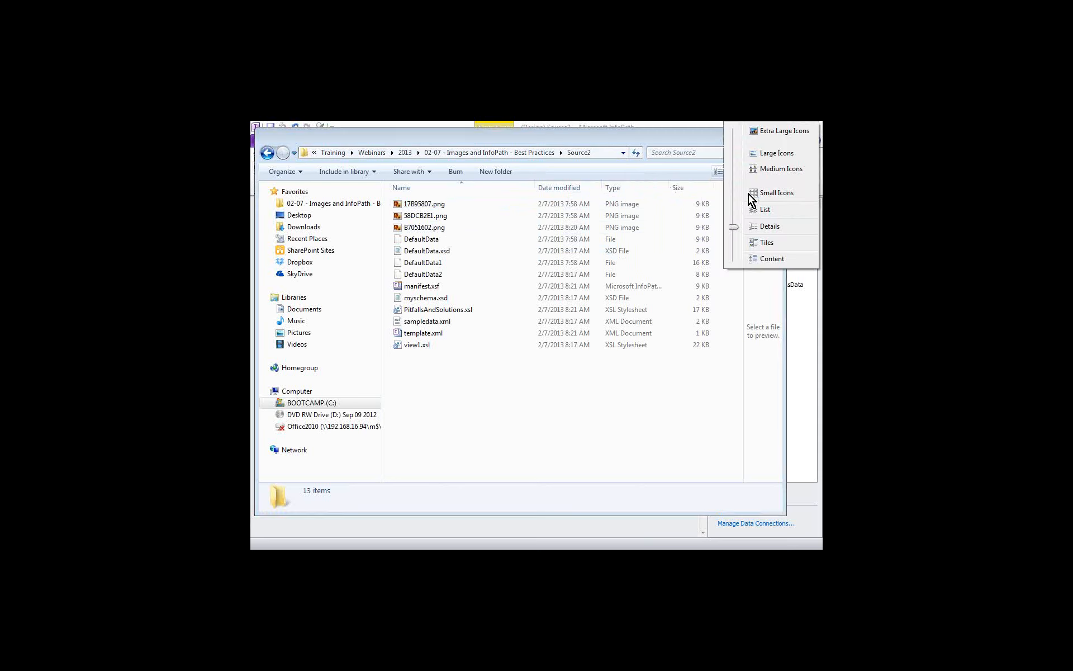
{"action": "left_click", "coordinate": [775, 154]}
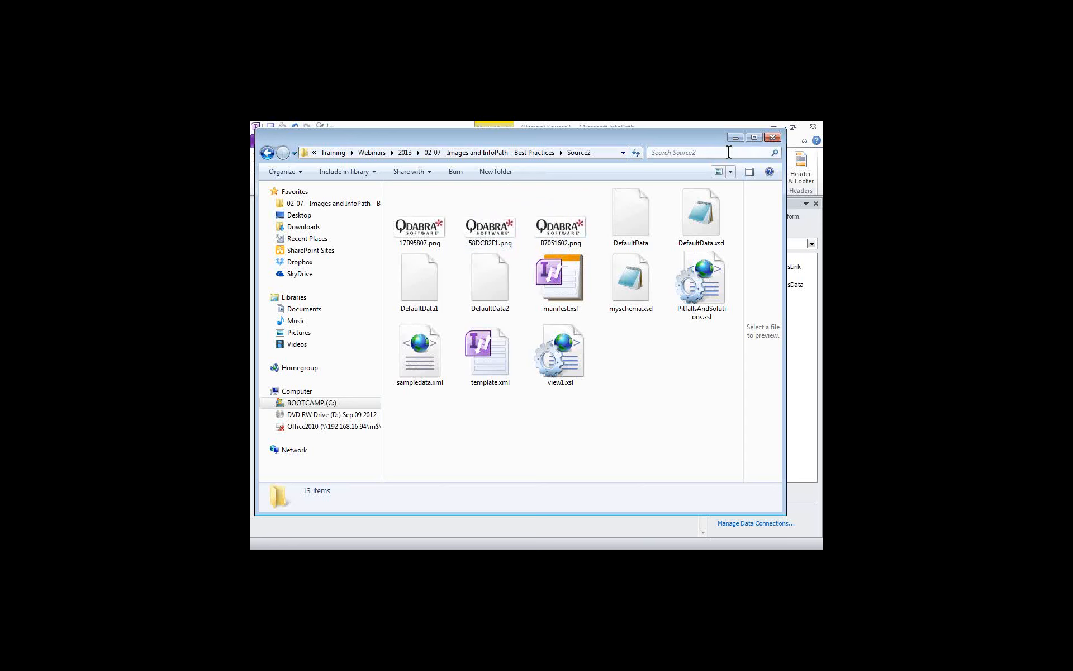
{"action": "left_click", "coordinate": [767, 137]}
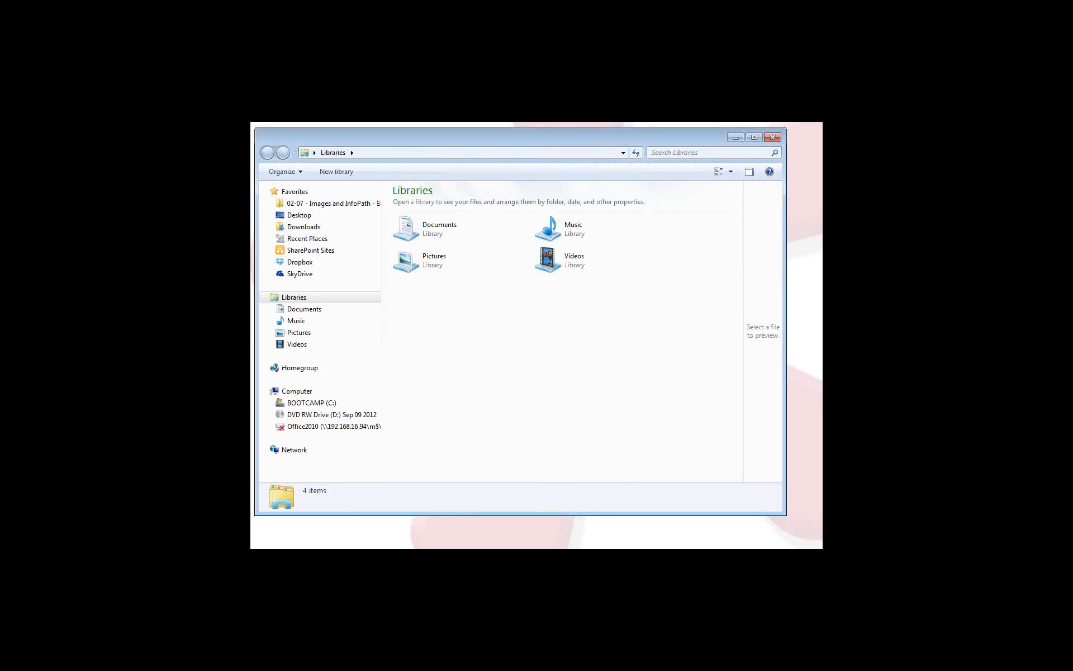
- Open WebinarSample2.xsn from the "02-07 - Images and InfoPath - Best Practices" folder in InfoPath design mode
{"action": "left_click", "coordinate": [347, 207]}
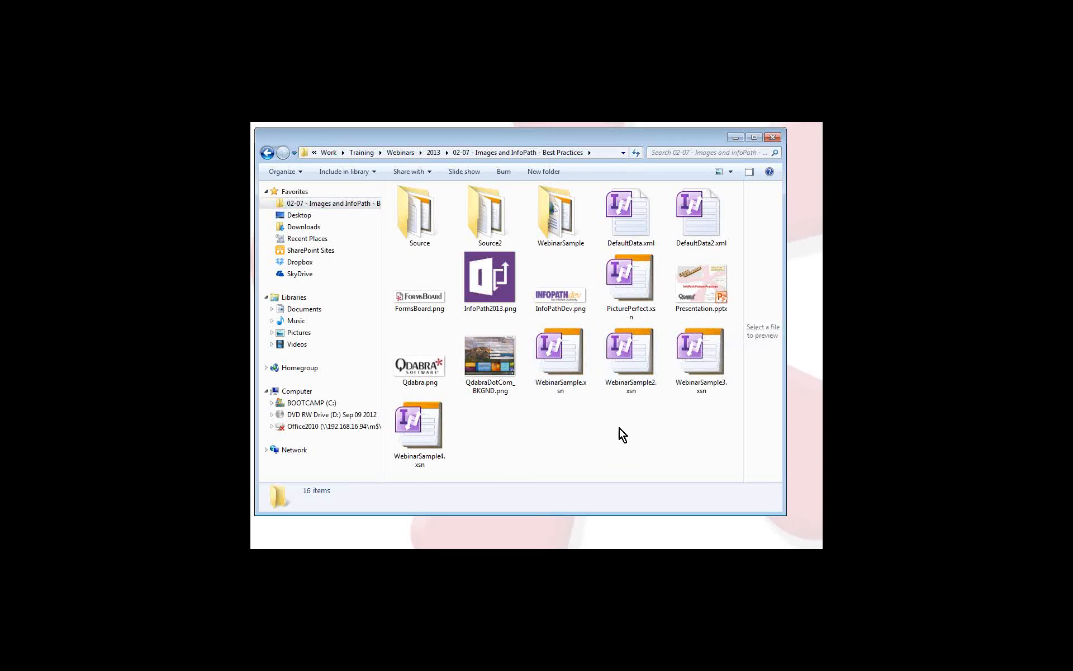
{"action": "left_click", "coordinate": [625, 367]}
{"action": "right_click", "coordinate": [625, 367]}
{"action": "left_click", "coordinate": [562, 390]}
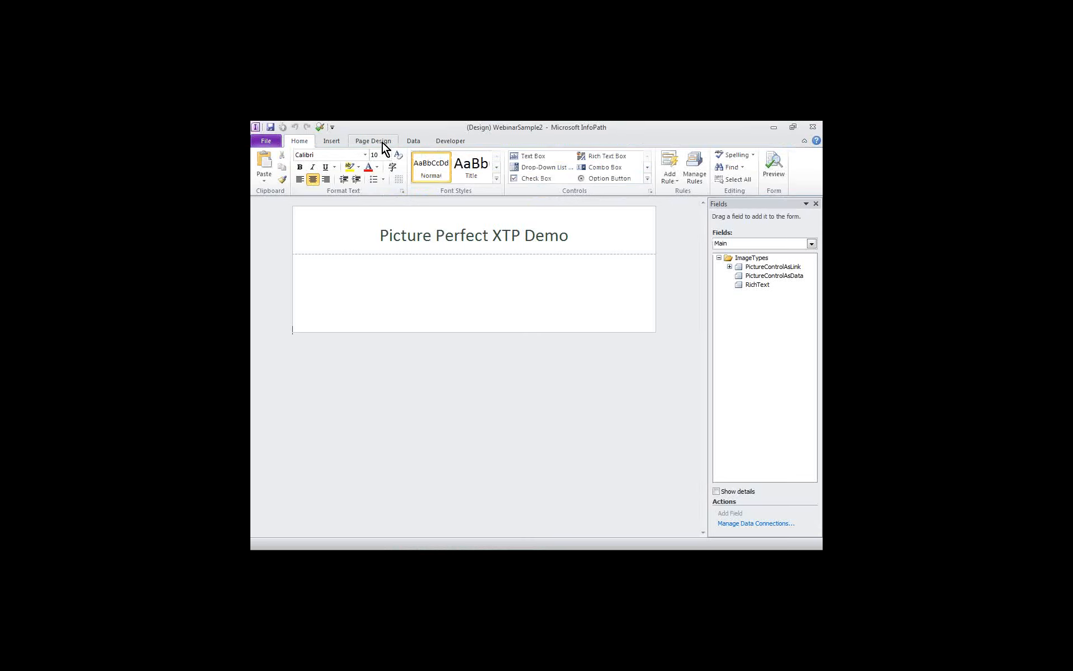
- Switch the WebinarSample2 form to the PitfallsAndSolutions view and read the instructions for removing duplicate picture resources
{"action": "left_click", "coordinate": [382, 143]}
{"action": "left_click", "coordinate": [313, 168]}
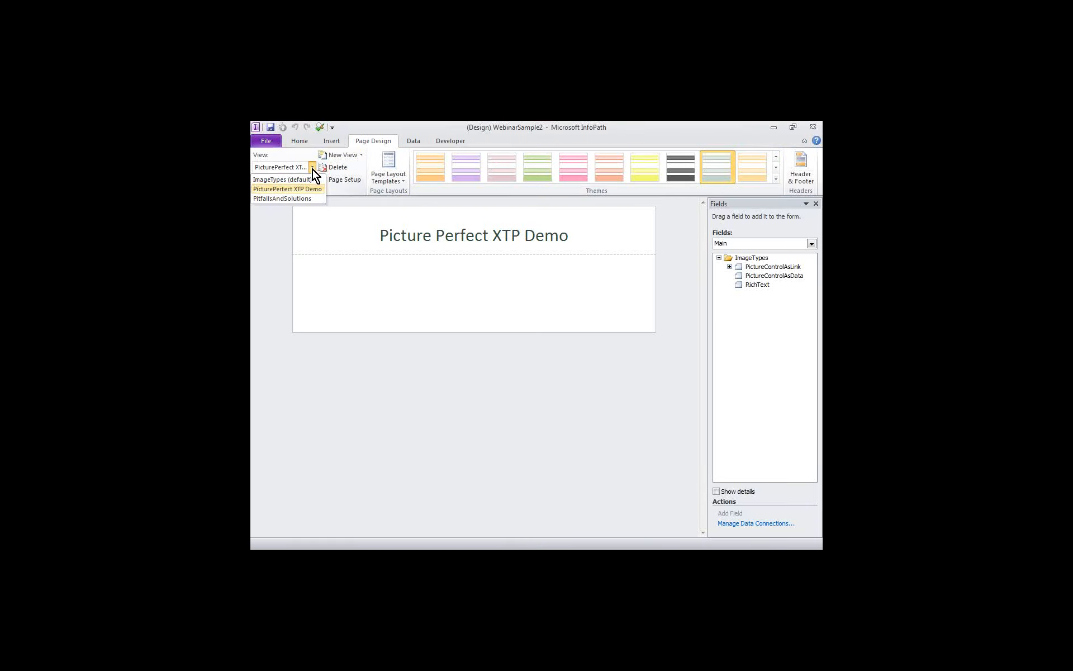
{"action": "left_click", "coordinate": [298, 200]}
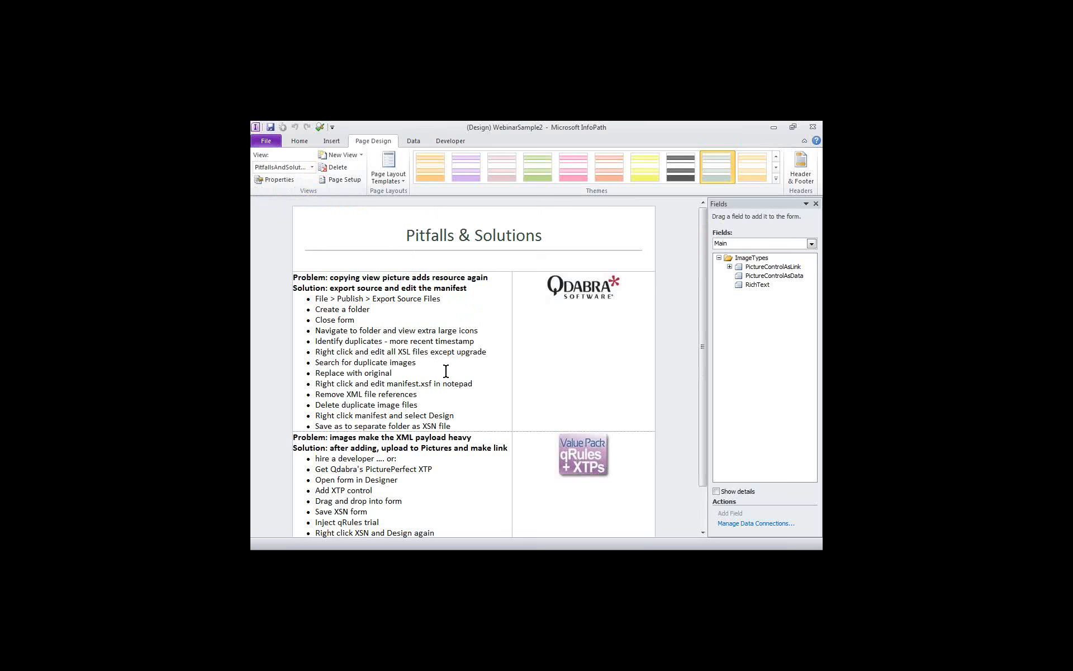
{"action": "scroll", "coordinate": [445, 370], "scroll_direction": "down", "scroll_amount": 3}
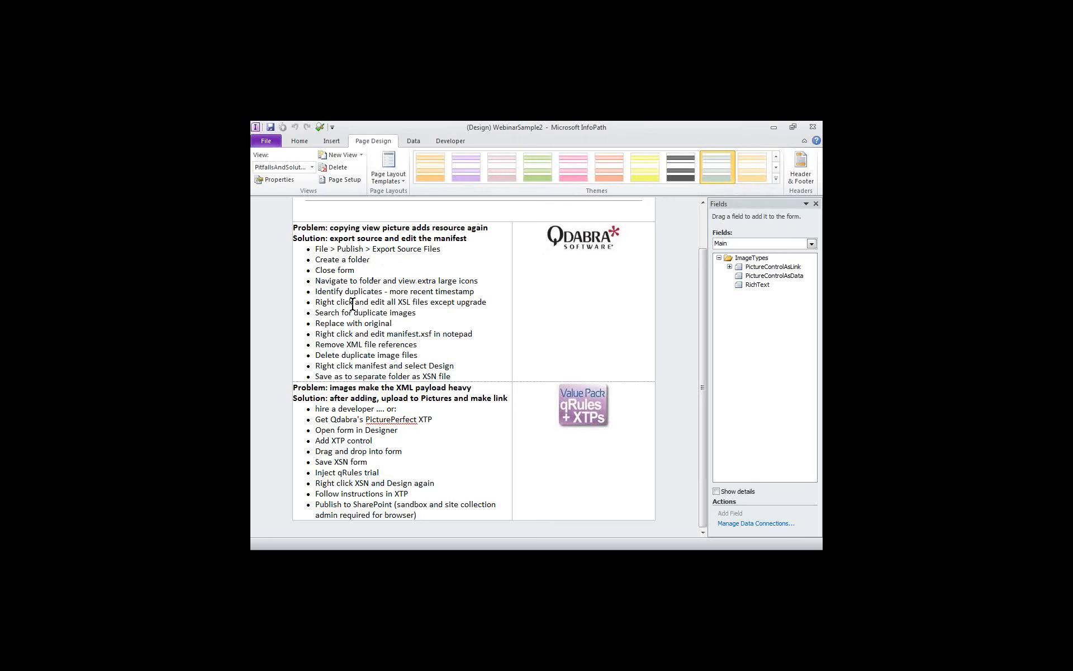
- Check the Source2 folder against the form's instructions and identify the XSL files view1.xsl and PitfallsAndSolutions.xsl
{"action": "key", "text": "alt+Tab"}
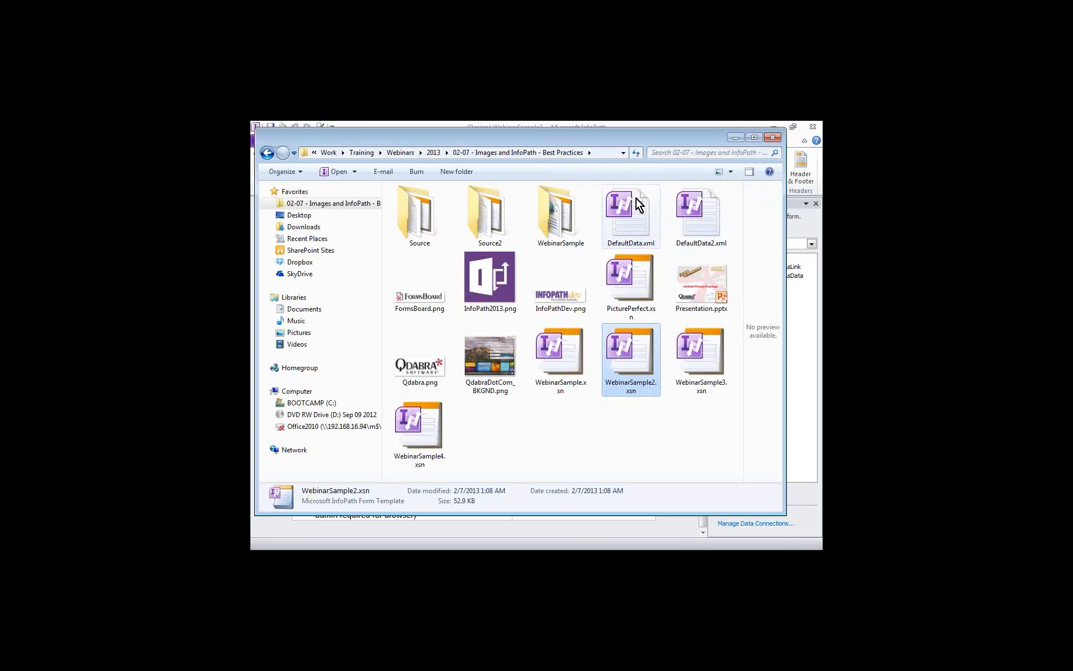
{"action": "double_click", "coordinate": [497, 226]}
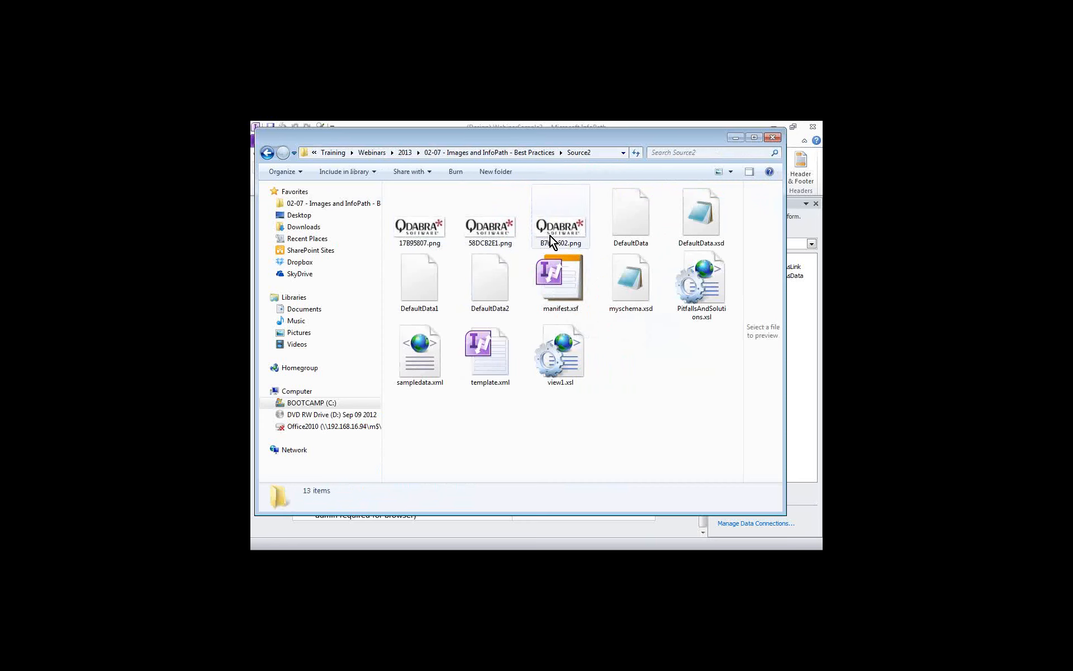
{"action": "key", "text": "alt+Tab"}
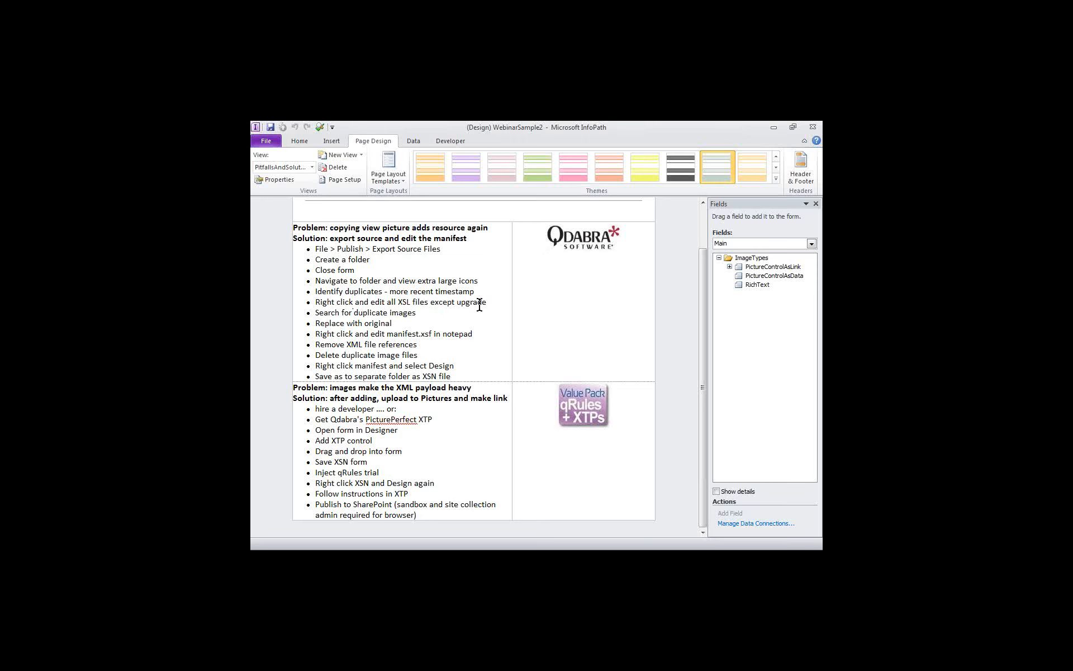
{"action": "key", "text": "alt+Tab"}
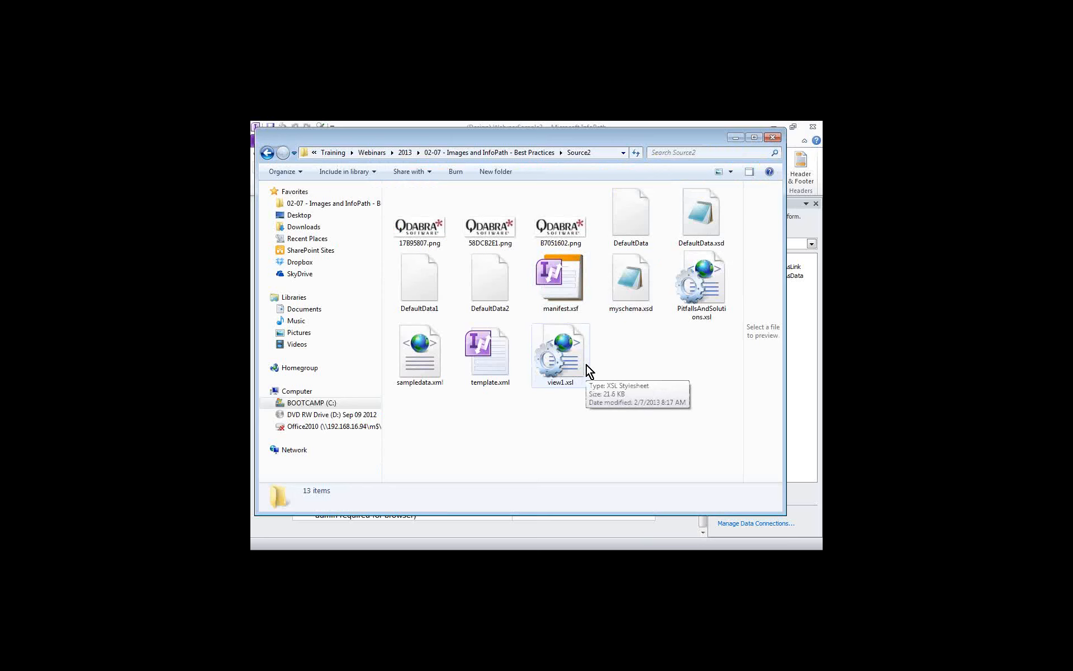
{"action": "left_click", "coordinate": [574, 374]}
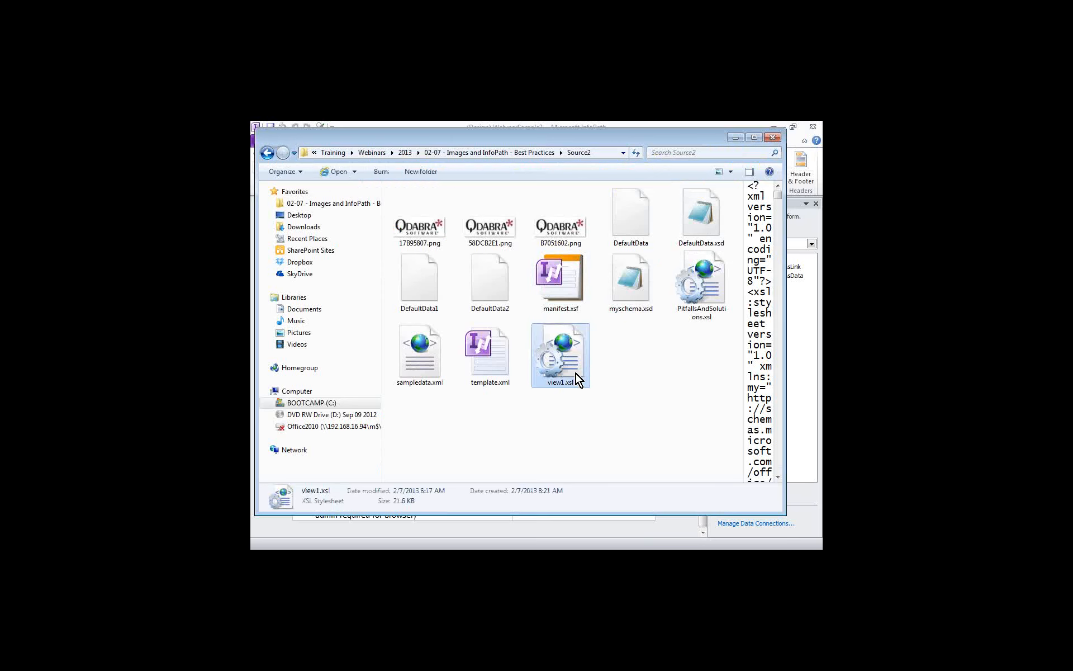
{"action": "left_click", "coordinate": [703, 302]}
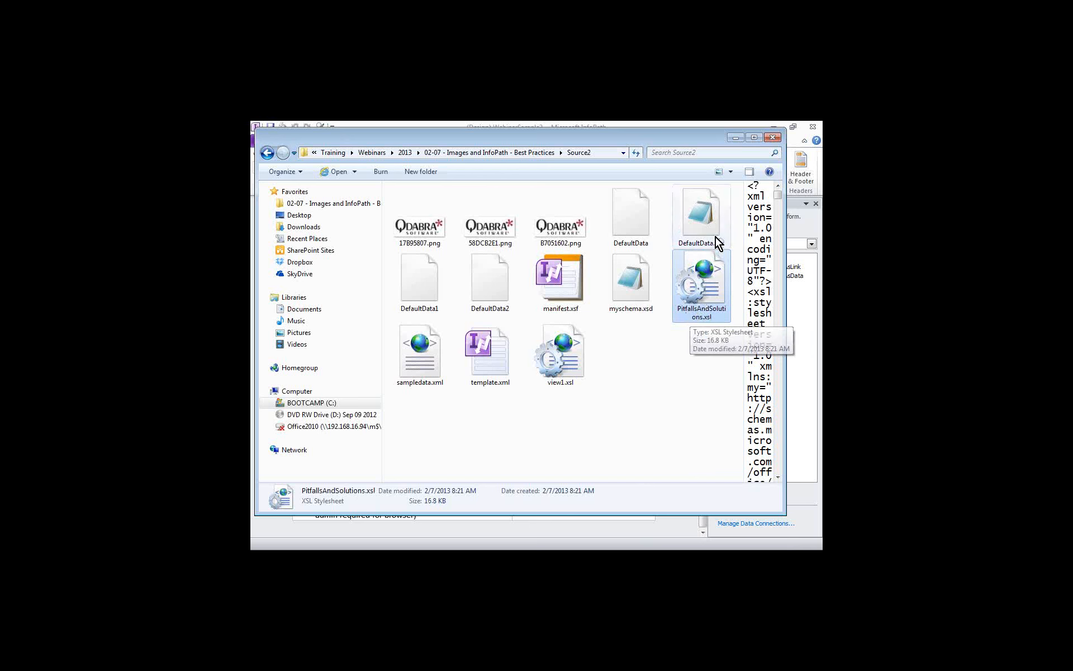
- Show the Source2 files as a detailed list and copy the base name of 58DCB2E1.png without renaming it
{"action": "left_click", "coordinate": [730, 173]}
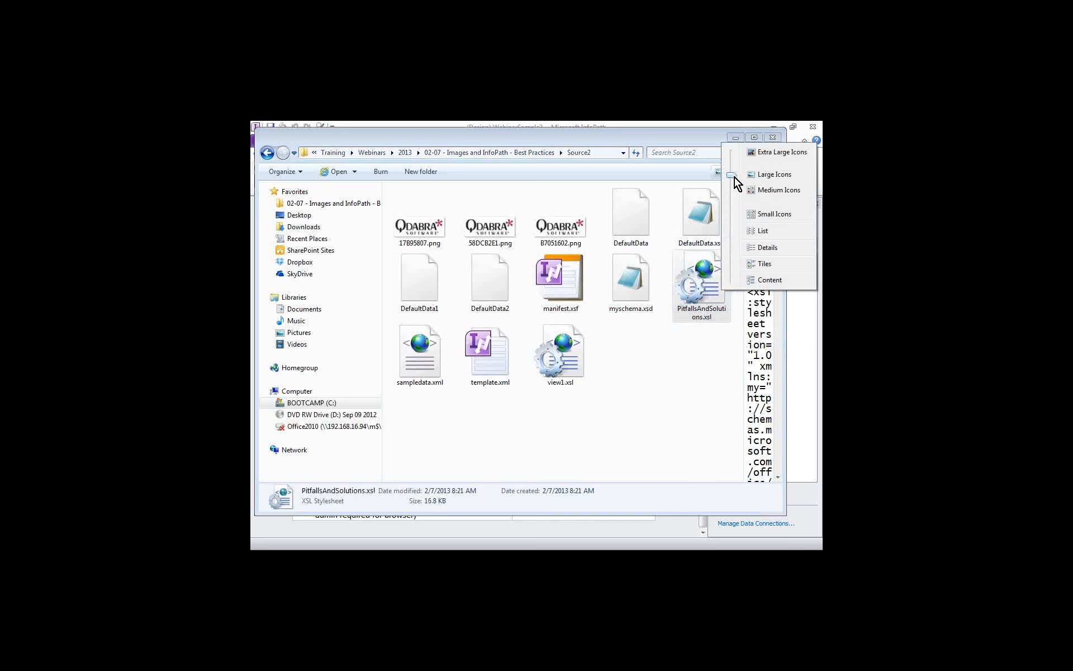
{"action": "left_click", "coordinate": [760, 248]}
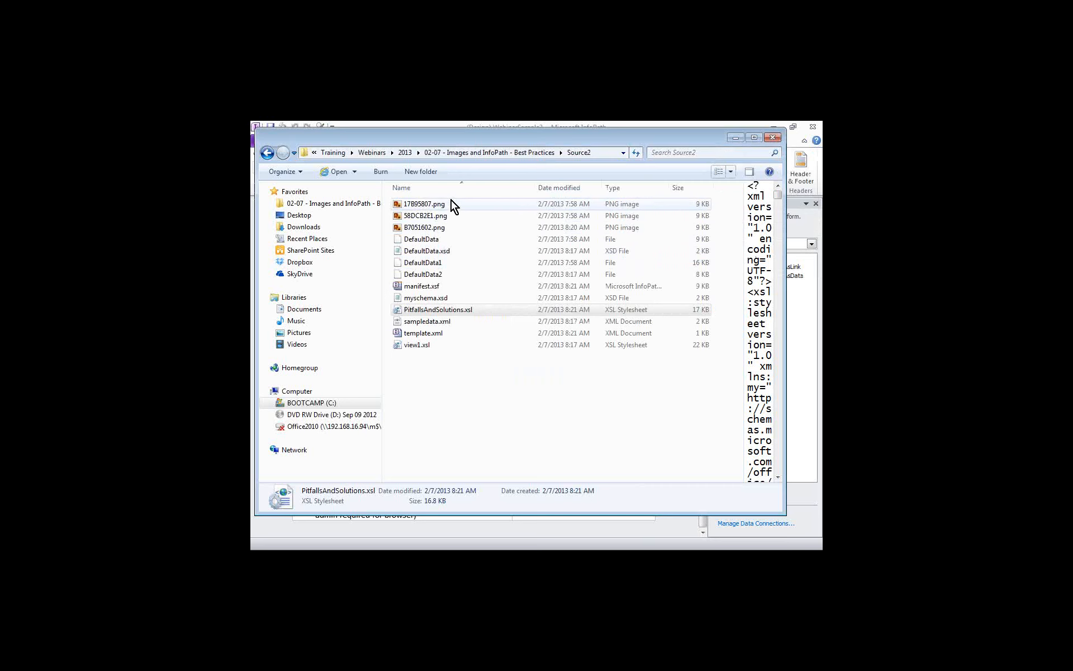
{"action": "left_click", "coordinate": [445, 216]}
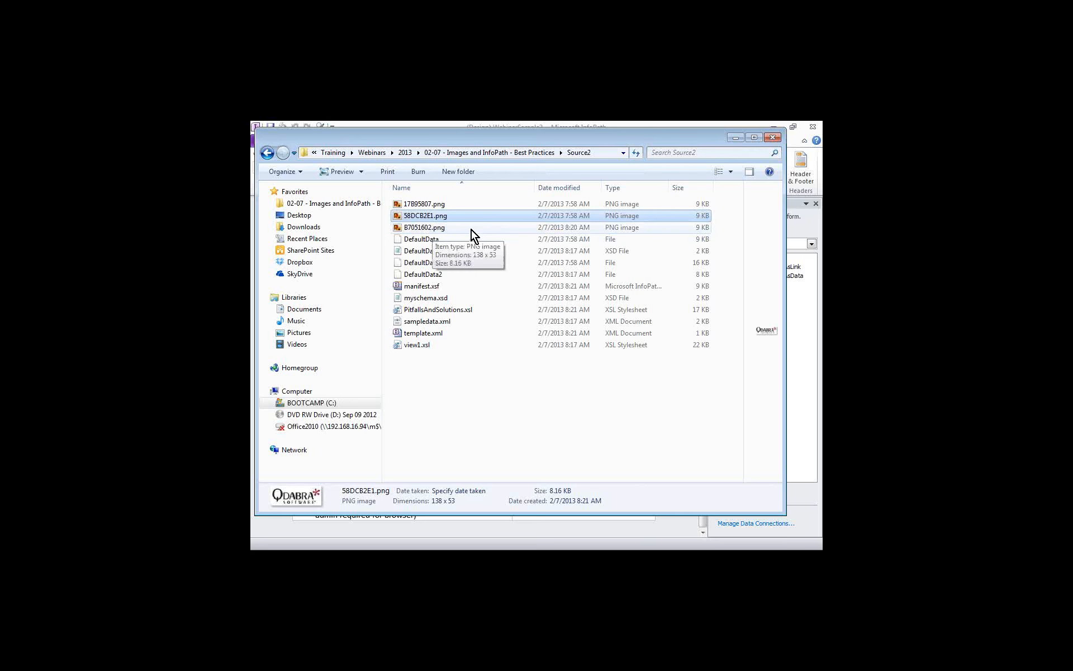
{"action": "key", "text": "F2"}
{"action": "key", "text": "ctrl+c"}
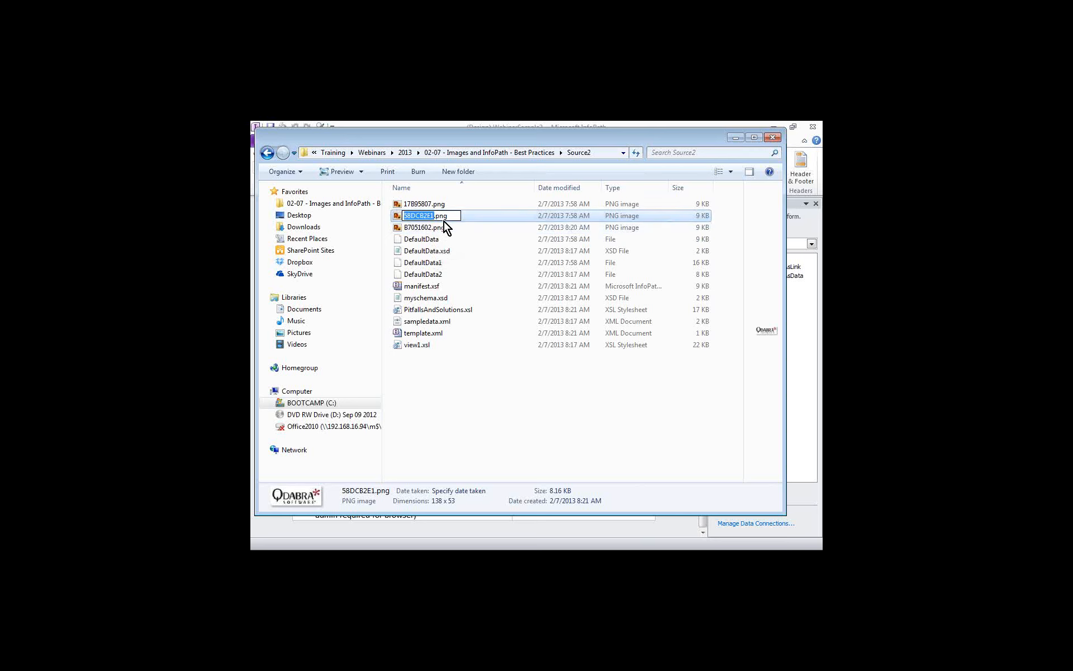
{"action": "key", "text": "Escape"}
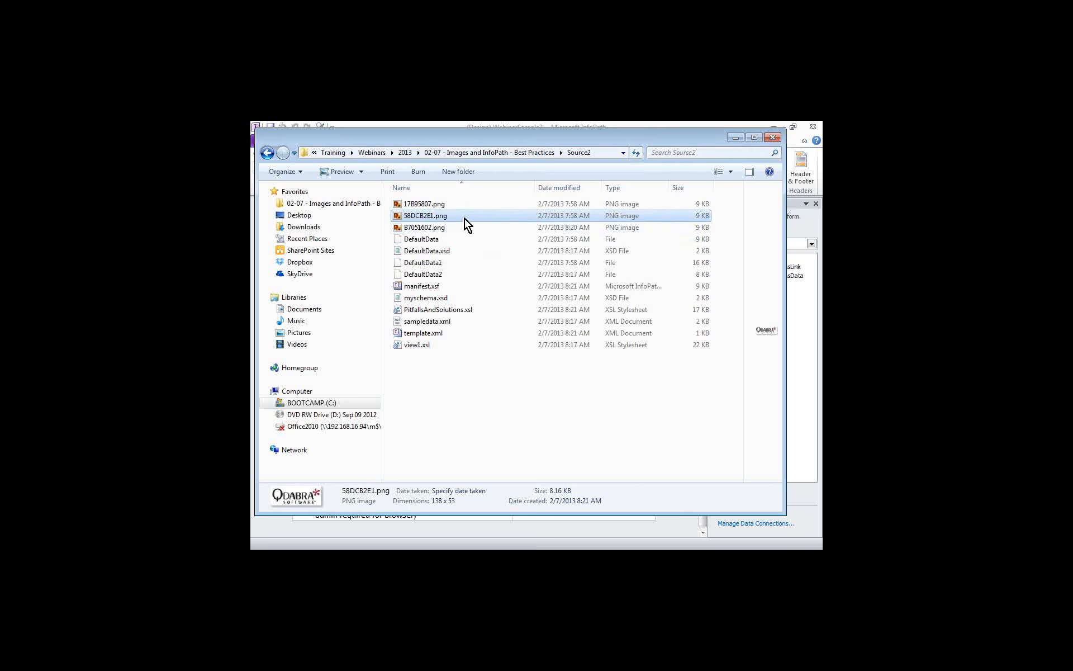
- Open PitfallsAndSolutions.xsl for editing in Notepad and place its window so the PNG file names in Source2 stay readable
{"action": "right_click", "coordinate": [450, 311]}
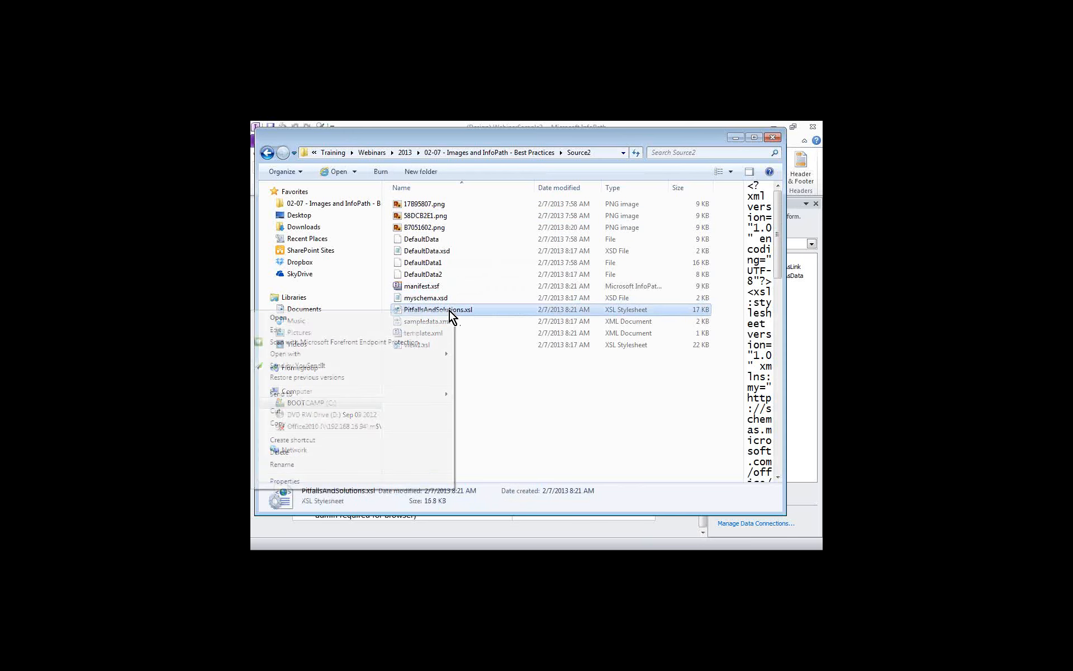
{"action": "left_click", "coordinate": [382, 329]}
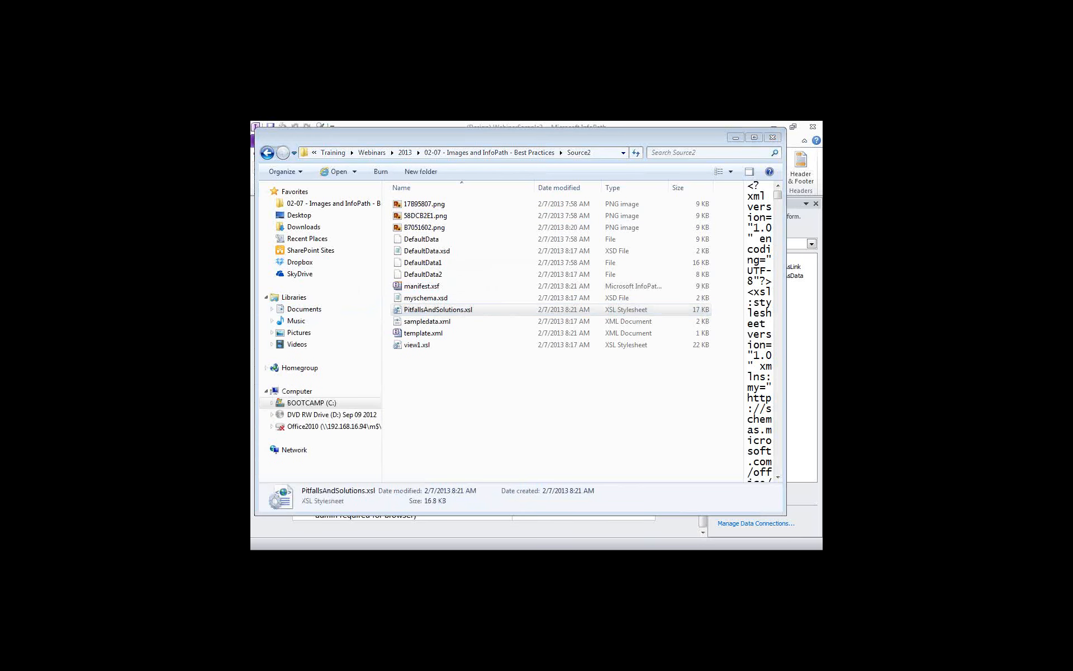
{"action": "left_click_drag", "start_coordinate": [251, 131], "coordinate": [740, 183]}
{"action": "double_click", "coordinate": [740, 183]}
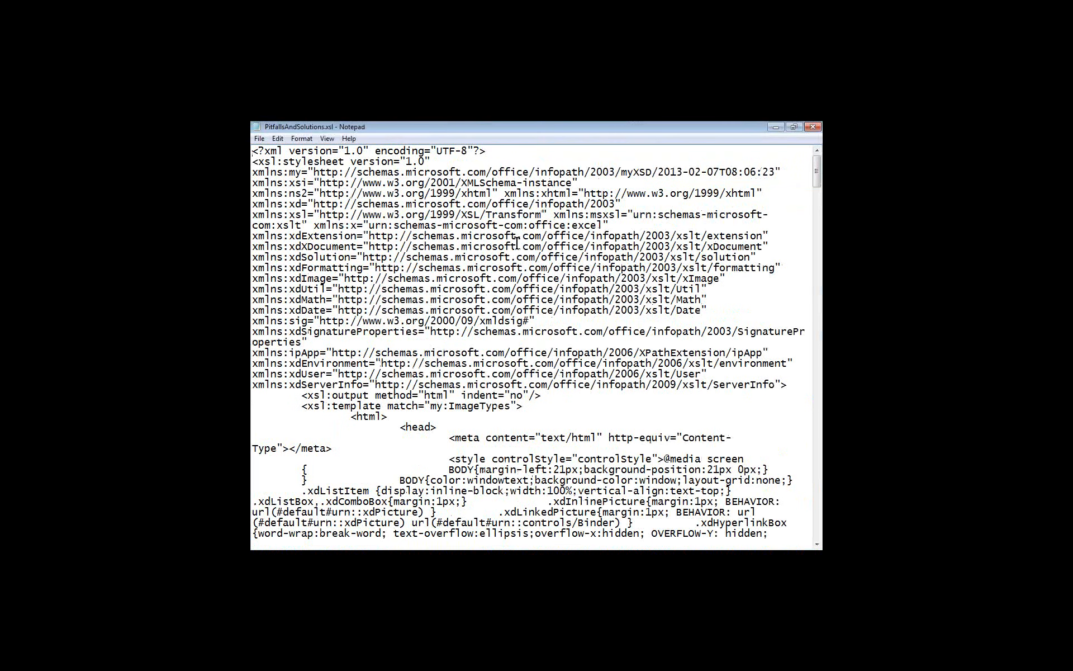
{"action": "scroll", "coordinate": [601, 273], "scroll_direction": "down", "scroll_amount": 2}
{"action": "scroll", "coordinate": [601, 274], "scroll_direction": "down", "scroll_amount": 3}
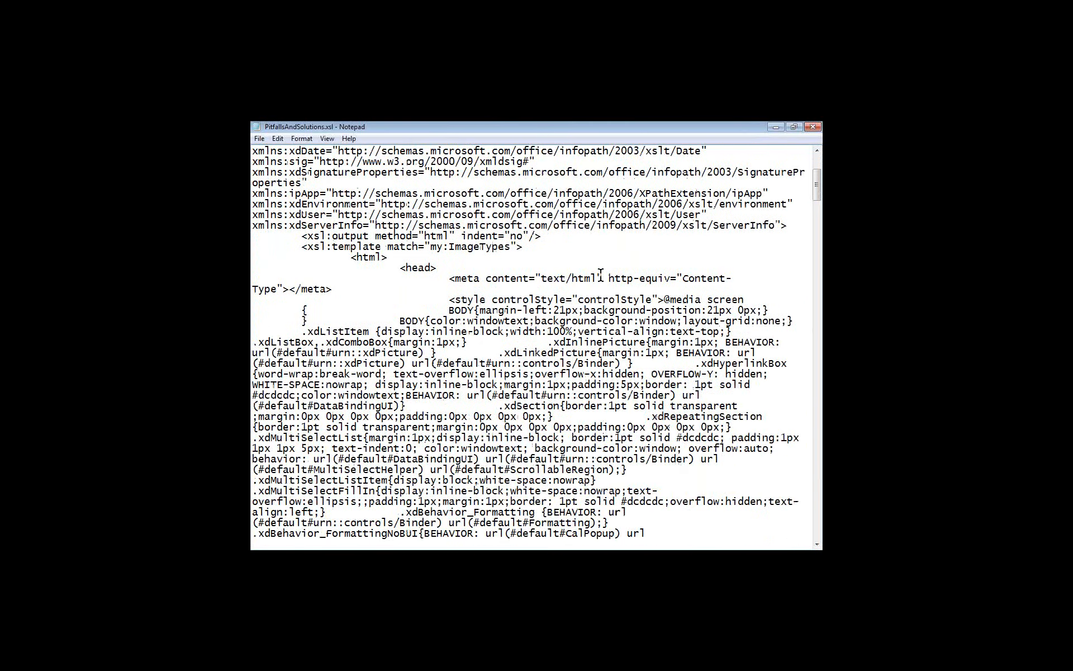
{"action": "scroll", "coordinate": [525, 245], "scroll_direction": "up", "scroll_amount": 4}
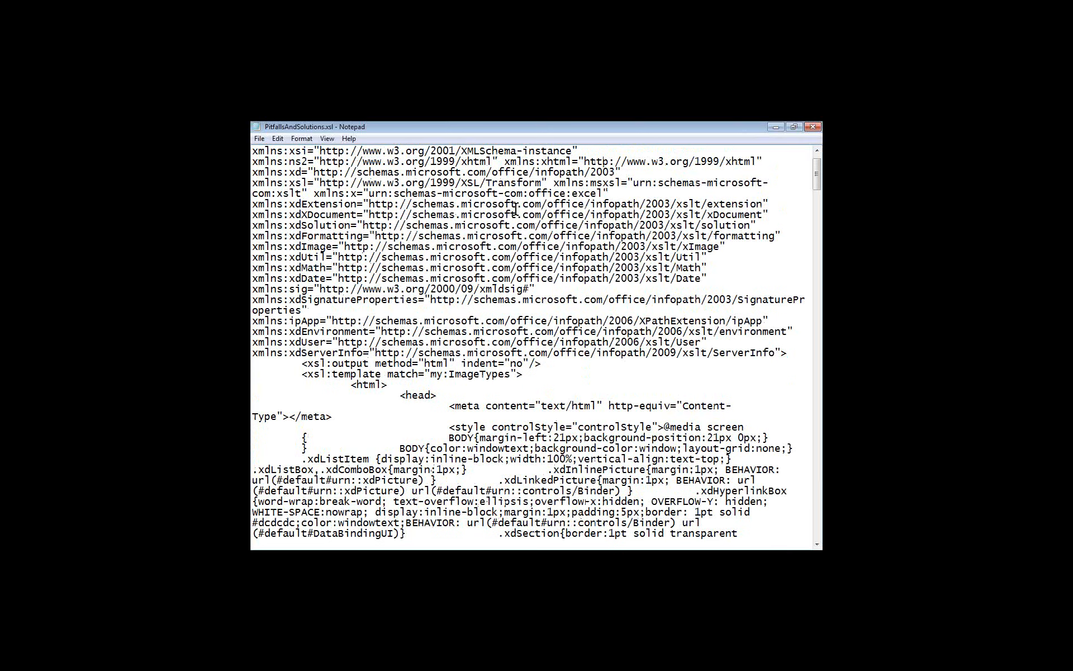
{"action": "left_click_drag", "start_coordinate": [520, 128], "coordinate": [545, 259]}
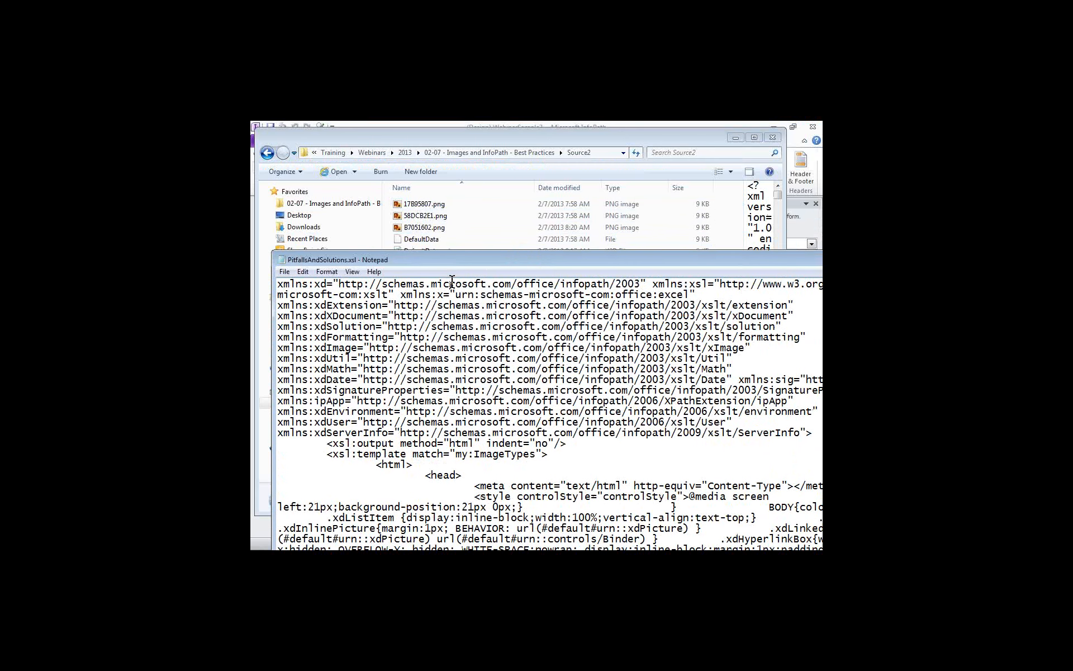
- Search PitfallsAndSolutions.xsl for "17B" and enlarge the Notepad window to full screen
{"action": "key", "text": "ctrl+f"}
{"action": "type", "text": "17B"}
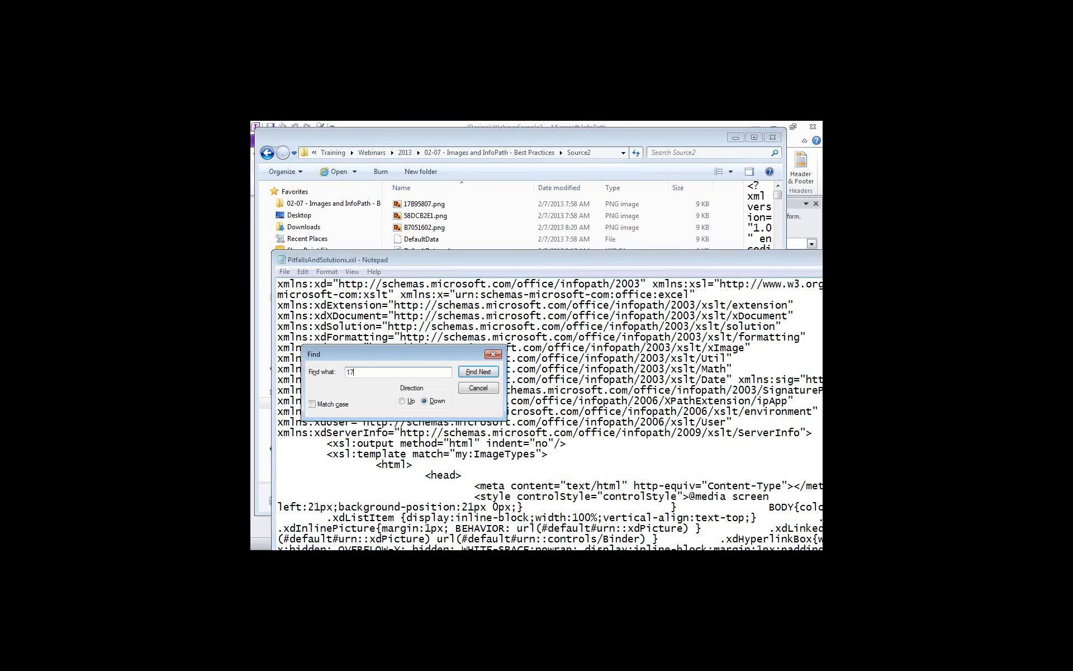
{"action": "key", "text": "Return"}
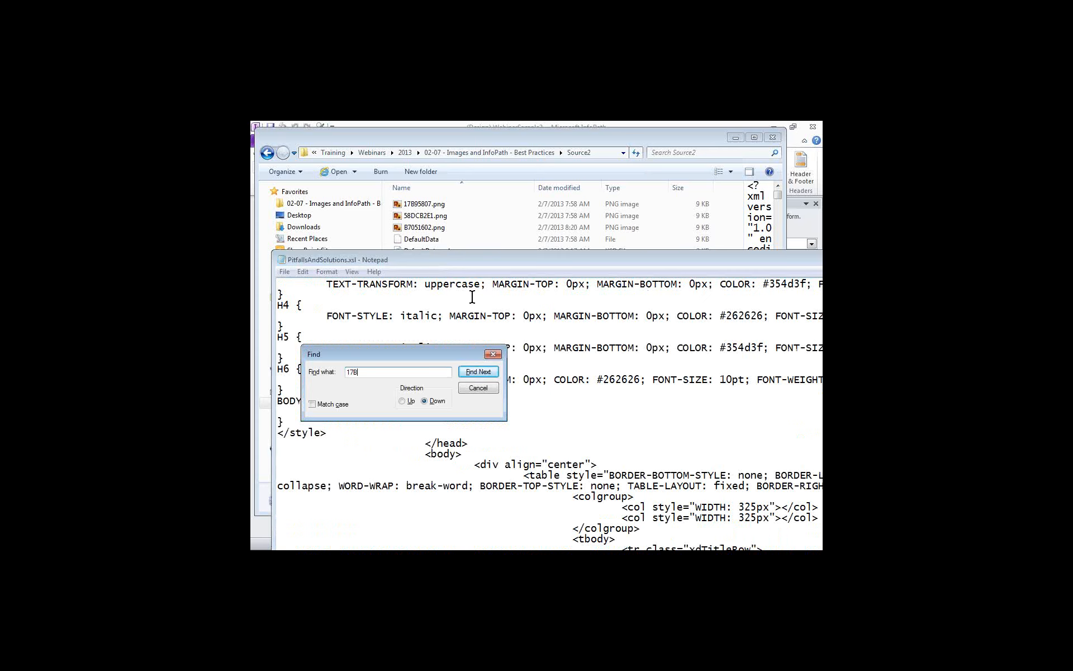
{"action": "left_click", "coordinate": [484, 391]}
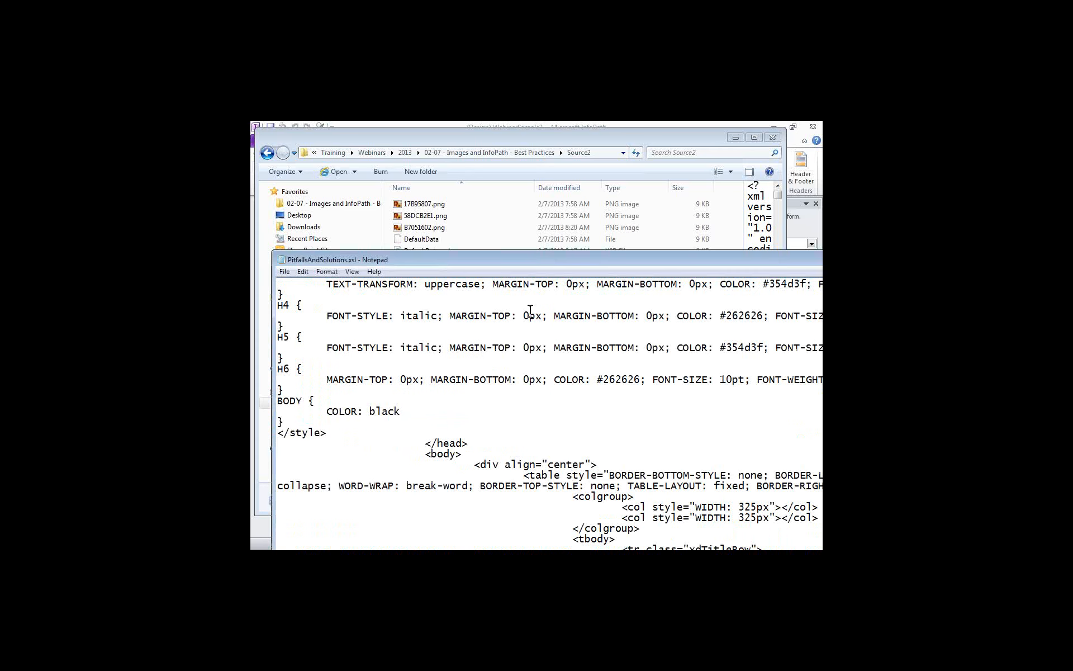
{"action": "double_click", "coordinate": [526, 260]}
{"action": "scroll", "coordinate": [545, 290], "scroll_direction": "down", "scroll_amount": 3}
{"action": "scroll", "coordinate": [546, 293], "scroll_direction": "down", "scroll_amount": 2}
{"action": "scroll", "coordinate": [545, 294], "scroll_direction": "up", "scroll_amount": 13}
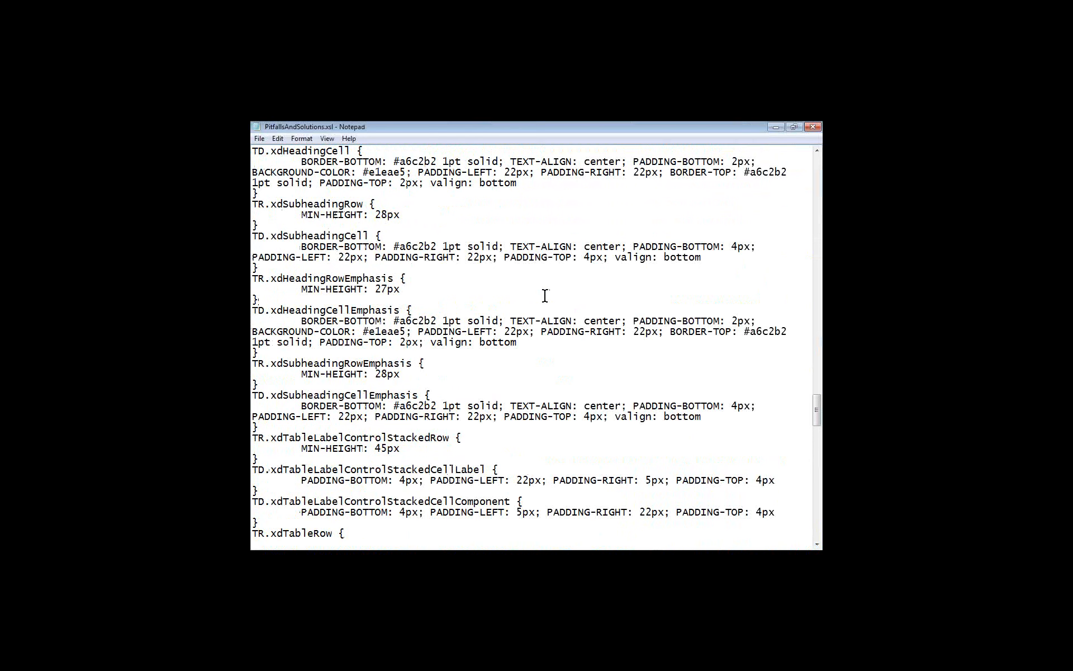
- Find the 17B95807.png image source in PitfallsAndSolutions.xsl and replace its base name with the copied 58DCB2E1
{"action": "key", "text": "ctrl+f"}
{"action": "key", "text": "Return"}
{"action": "key", "text": "Escape"}
{"action": "key", "text": "Left"}
{"action": "key", "text": "shift+Right"}
{"action": "key", "text": "shift+Right"}
{"action": "key", "text": "shift+Right"}
{"action": "key", "text": "shift+Right"}
{"action": "key", "text": "shift+Right"}
{"action": "key", "text": "shift+Right"}
{"action": "key", "text": "shift+Right"}
{"action": "key", "text": "shift+Right"}
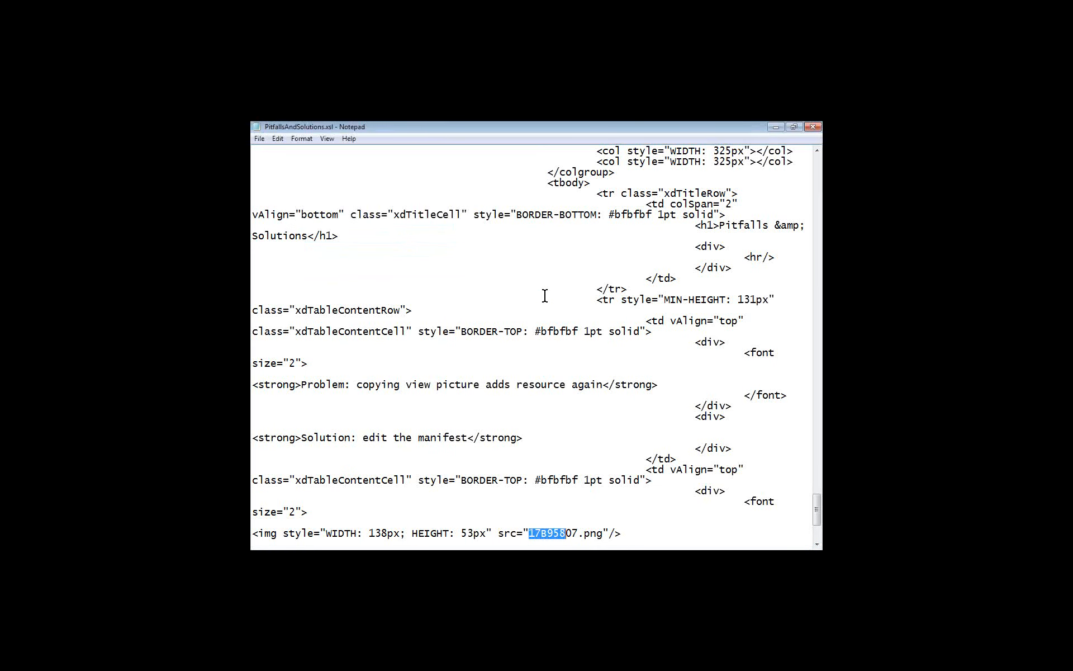
{"action": "key", "text": "Delete"}
{"action": "key", "text": "ctrl+v"}
- Find "B70" in PitfallsAndSolutions.xsl and replace the image source name B7051602 with 58DCB2E1
{"action": "mouse_move", "coordinate": [451, 123]}
{"action": "left_mouse_down"}
{"action": "mouse_move", "coordinate": [489, 310]}
{"action": "mouse_move", "coordinate": [453, 204]}
{"action": "mouse_move", "coordinate": [460, 125]}
{"action": "left_mouse_up"}
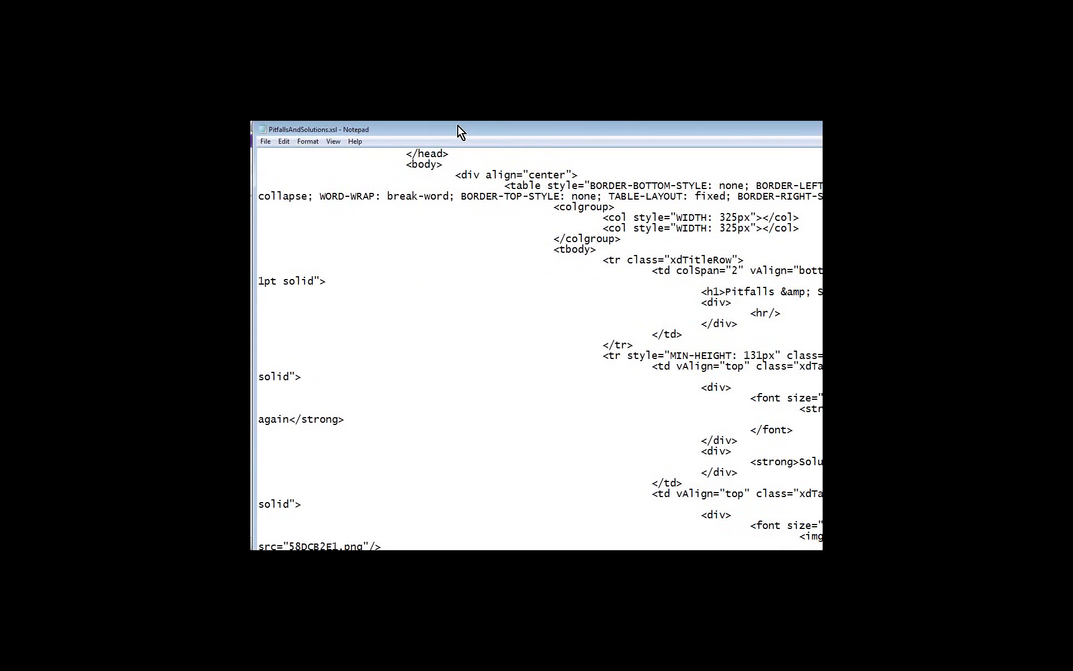
{"action": "key", "text": "ctrl+f"}
{"action": "type", "text": "B70"}
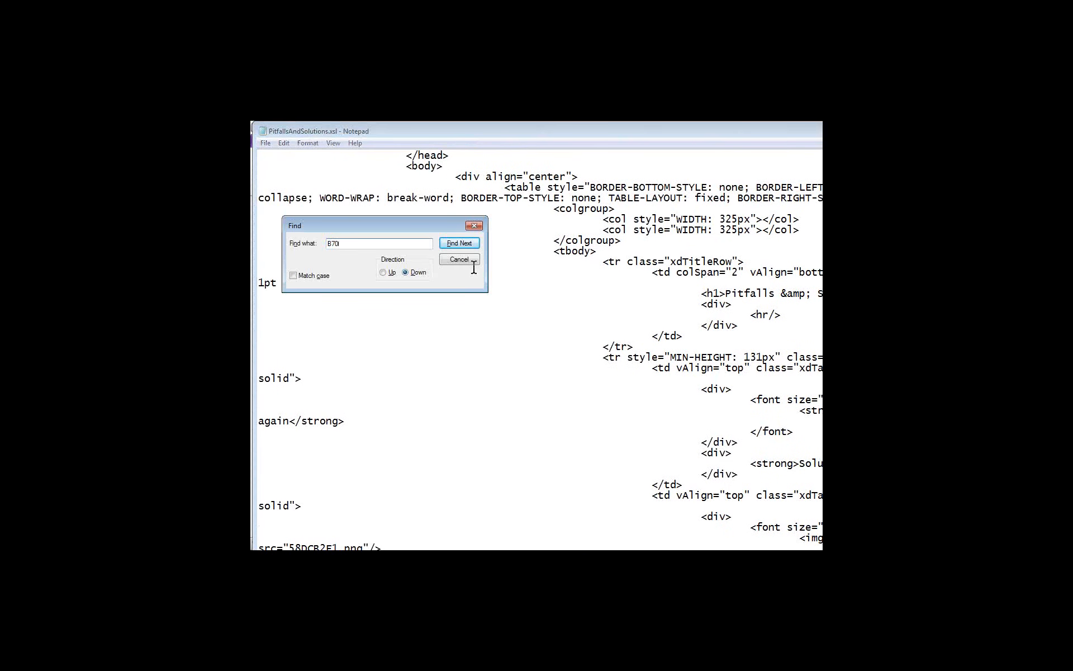
{"action": "left_click", "coordinate": [472, 261]}
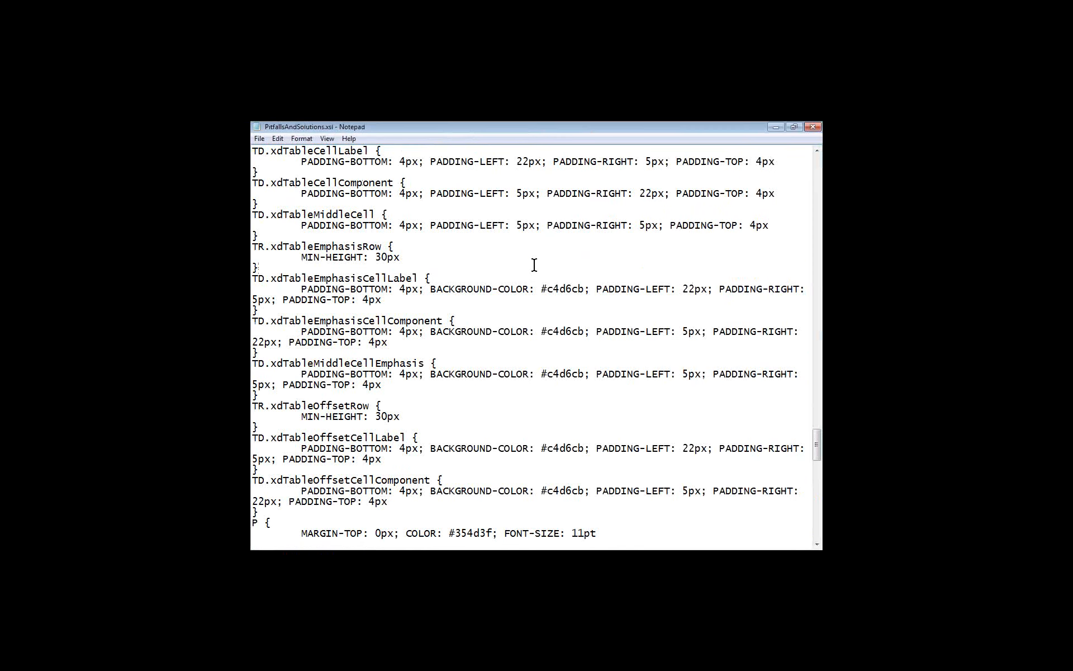
{"action": "key", "text": "ctrl+f"}
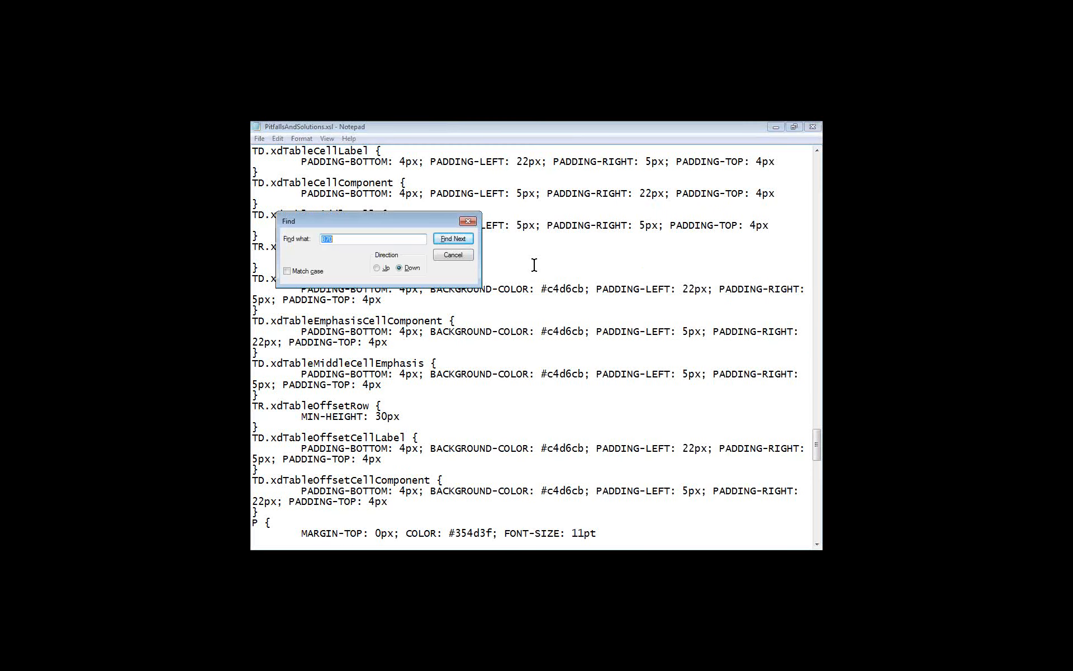
{"action": "key", "text": "Return"}
{"action": "key", "text": "Escape"}
{"action": "key", "text": "shift+Right"}
{"action": "key", "text": "shift+Right"}
{"action": "key", "text": "shift+Right"}
{"action": "key", "text": "shift+Right"}
{"action": "key", "text": "shift+Right"}
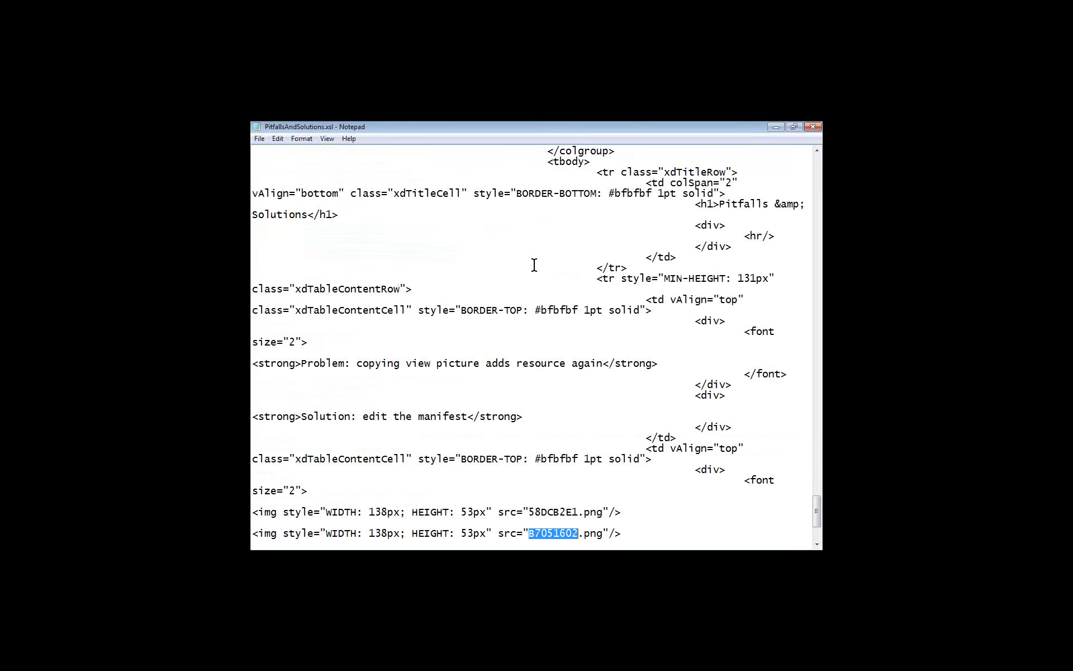
{"action": "type", "text": "58DCB2E1"}
- Save the edited PitfallsAndSolutions.xsl and close it
{"action": "left_click", "coordinate": [261, 139]}
{"action": "left_click", "coordinate": [289, 175]}
{"action": "left_click", "coordinate": [808, 126]}
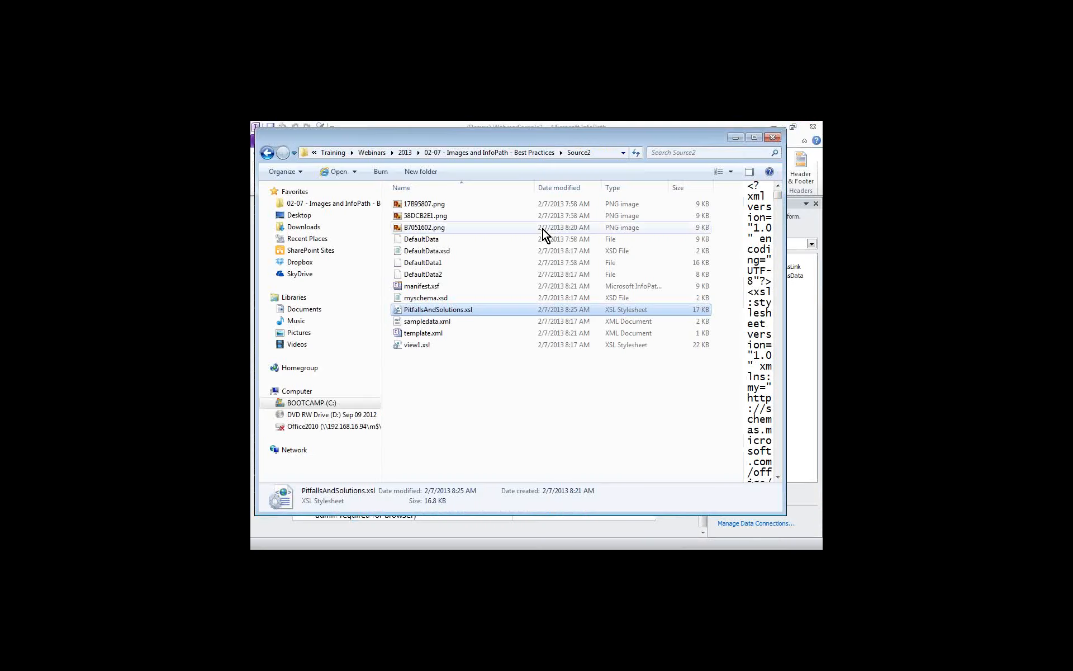
- Open manifest.xsf from the Source2 folder in Notepad and enlarge its window to full screen
{"action": "left_click", "coordinate": [434, 289]}
{"action": "right_click", "coordinate": [435, 289]}
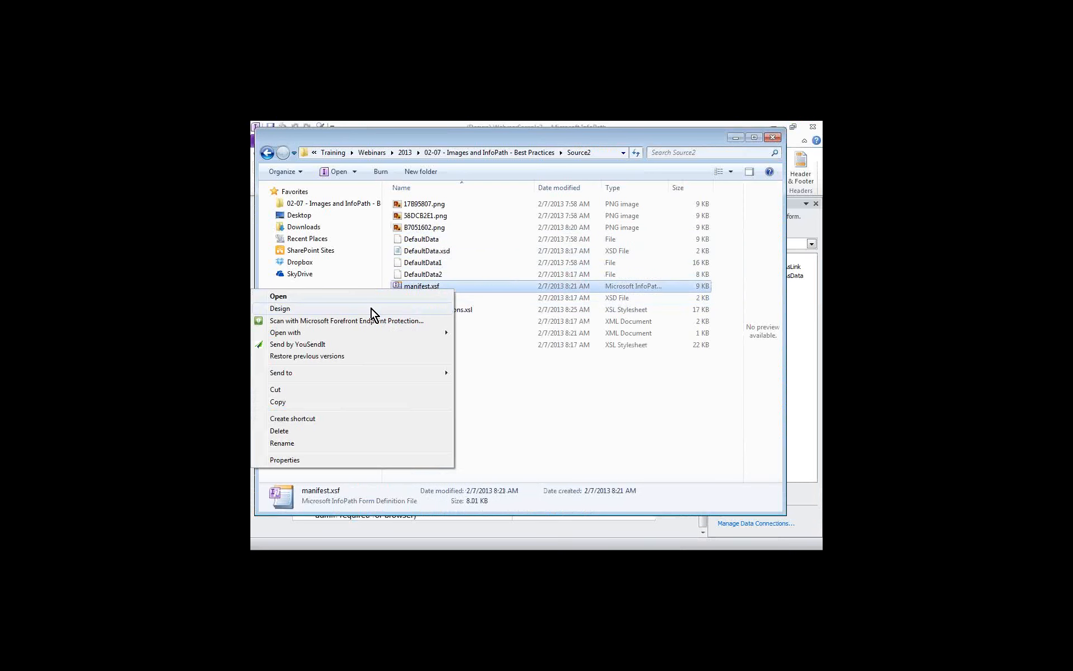
{"action": "mouse_move", "coordinate": [334, 334]}
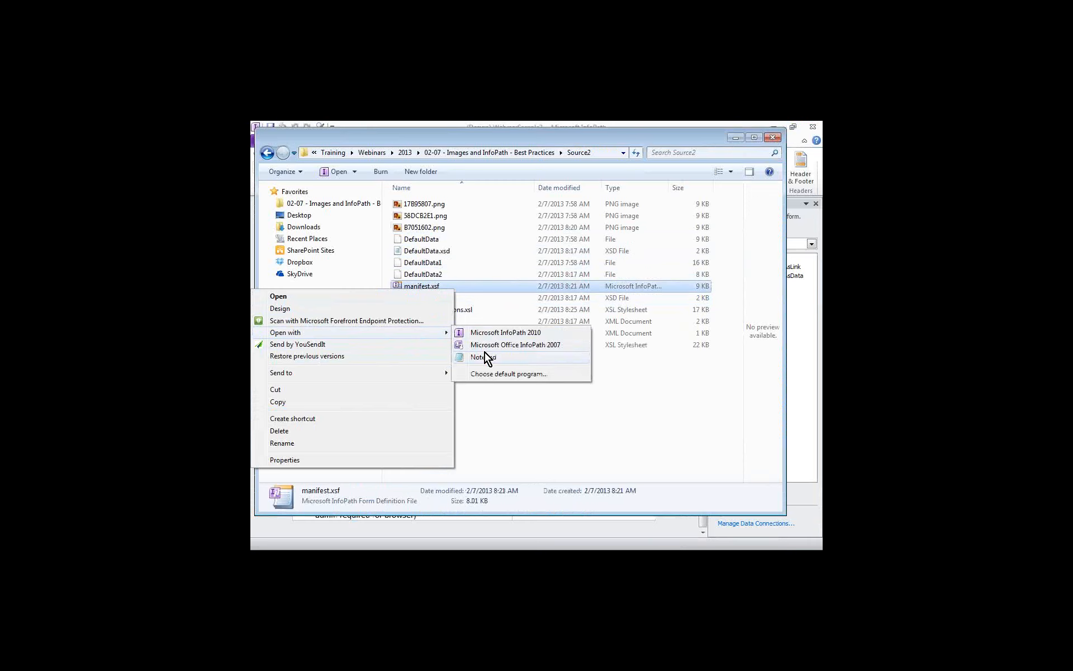
{"action": "left_click", "coordinate": [484, 353]}
{"action": "scroll", "coordinate": [512, 319], "scroll_direction": "down", "scroll_amount": 5}
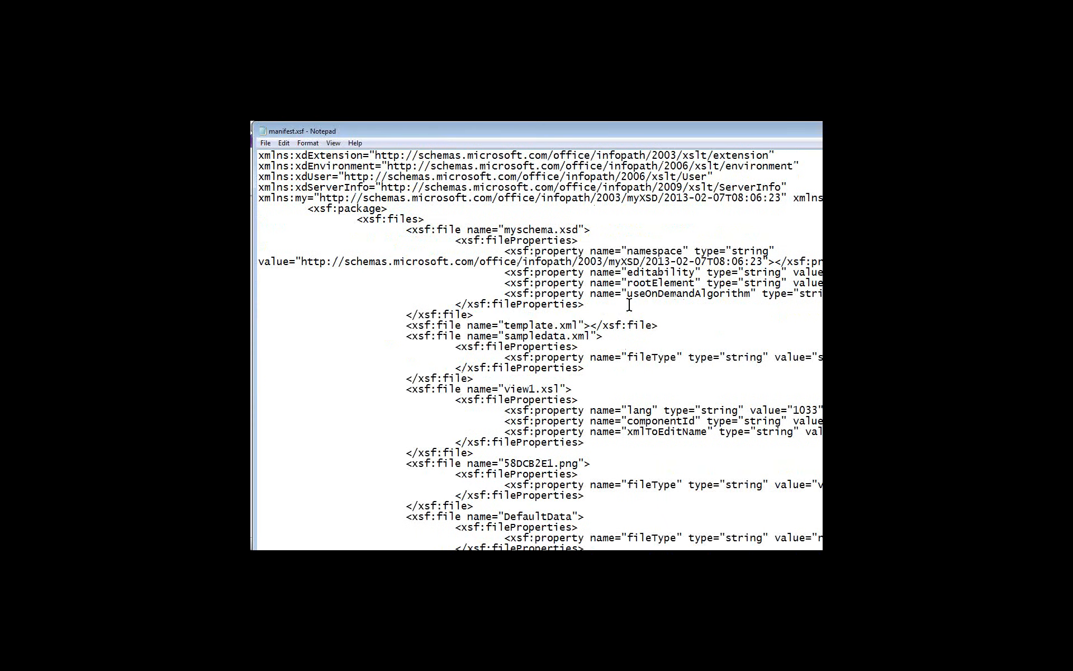
{"action": "double_click", "coordinate": [562, 129]}
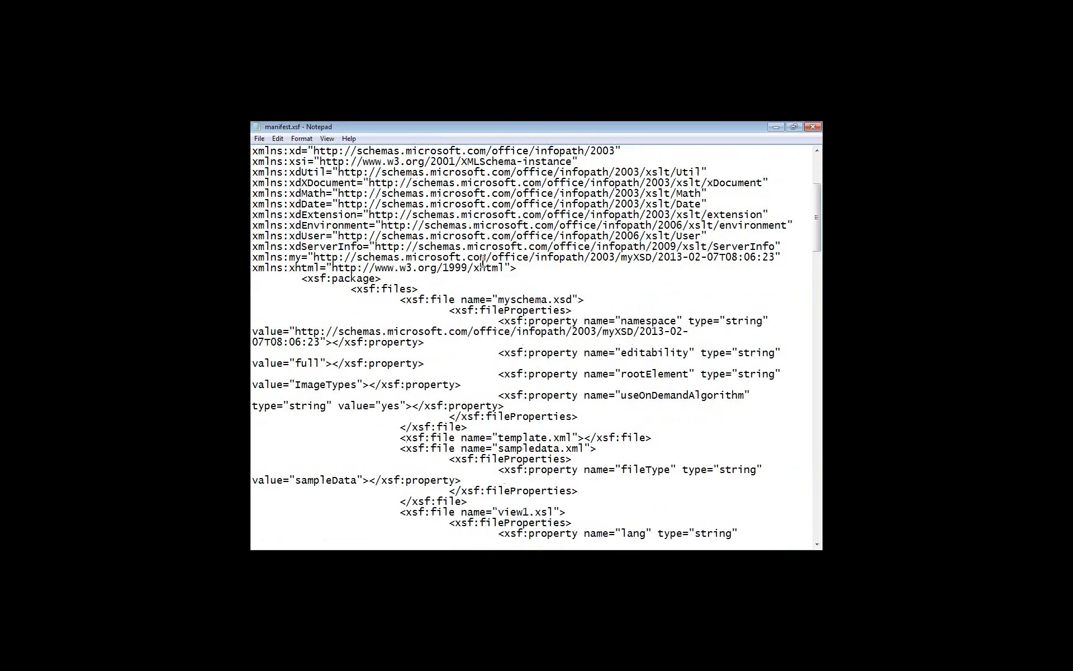
- Delete the whole xsf:file entry for 17B95807.png from the manifest's file list
{"action": "scroll", "coordinate": [471, 324], "scroll_direction": "down", "scroll_amount": 2}
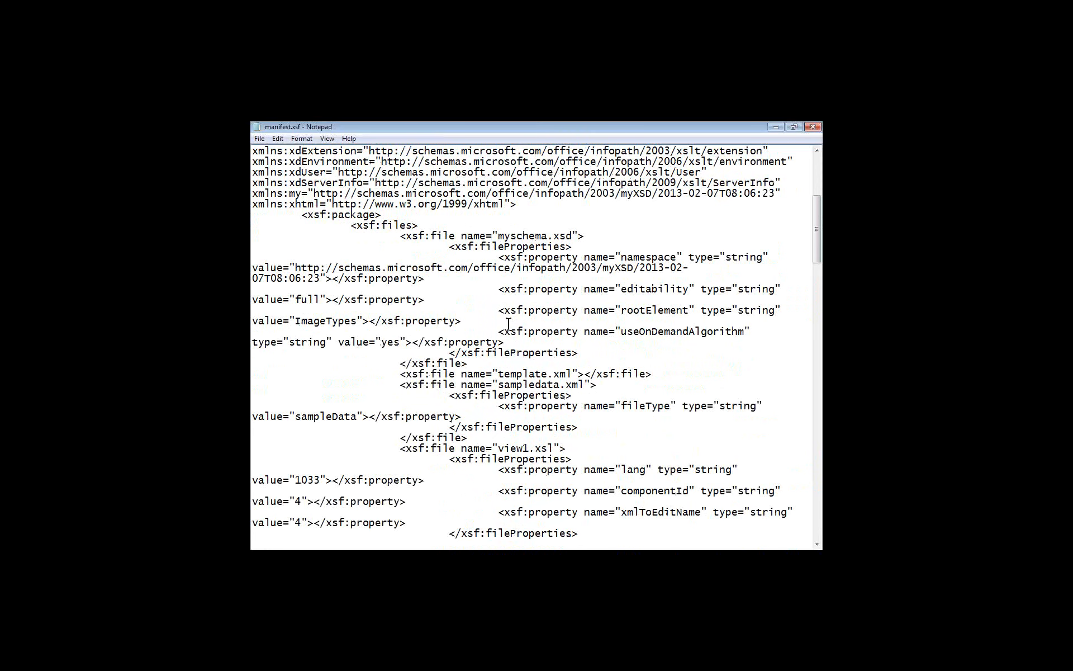
{"action": "scroll", "coordinate": [507, 324], "scroll_direction": "down", "scroll_amount": 8}
{"action": "scroll", "coordinate": [508, 324], "scroll_direction": "down", "scroll_amount": 4}
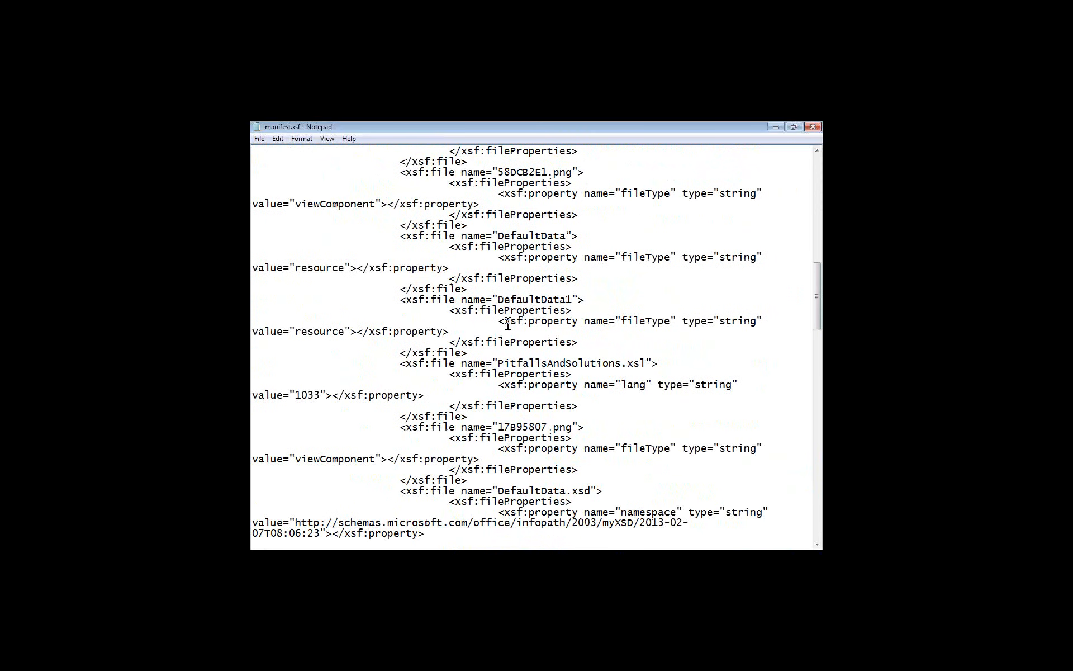
{"action": "scroll", "coordinate": [507, 324], "scroll_direction": "down", "scroll_amount": 4}
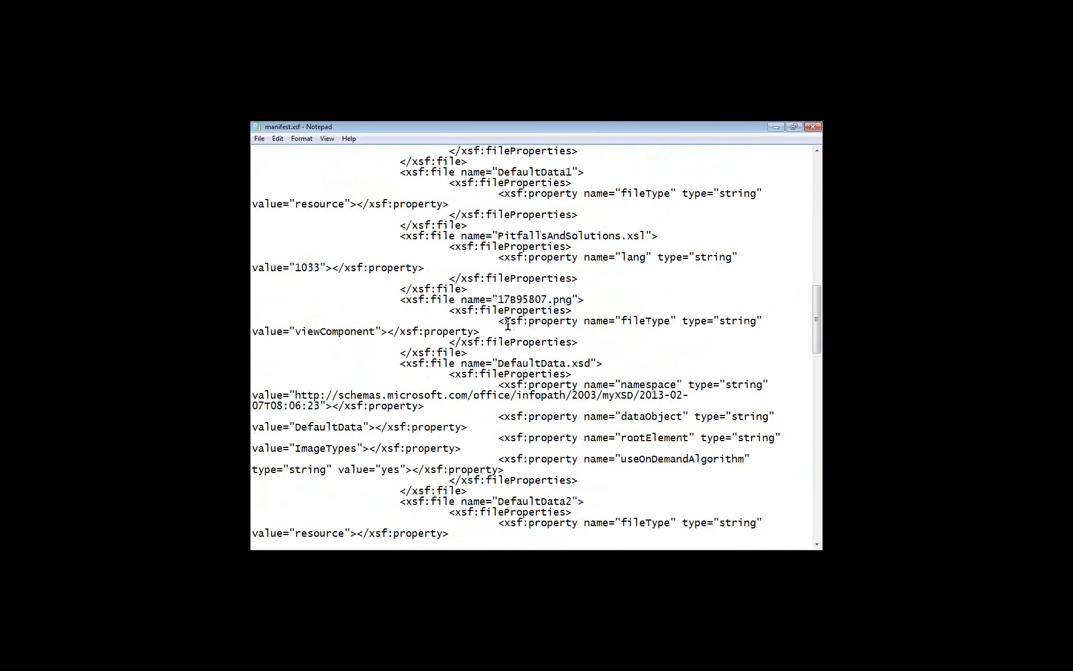
{"action": "left_click", "coordinate": [402, 300]}
{"action": "key", "text": "shift+Down"}
{"action": "key", "text": "shift+Down"}
{"action": "key", "text": "shift+Down"}
{"action": "key", "text": "shift+Down"}
{"action": "key", "text": "shift+Down"}
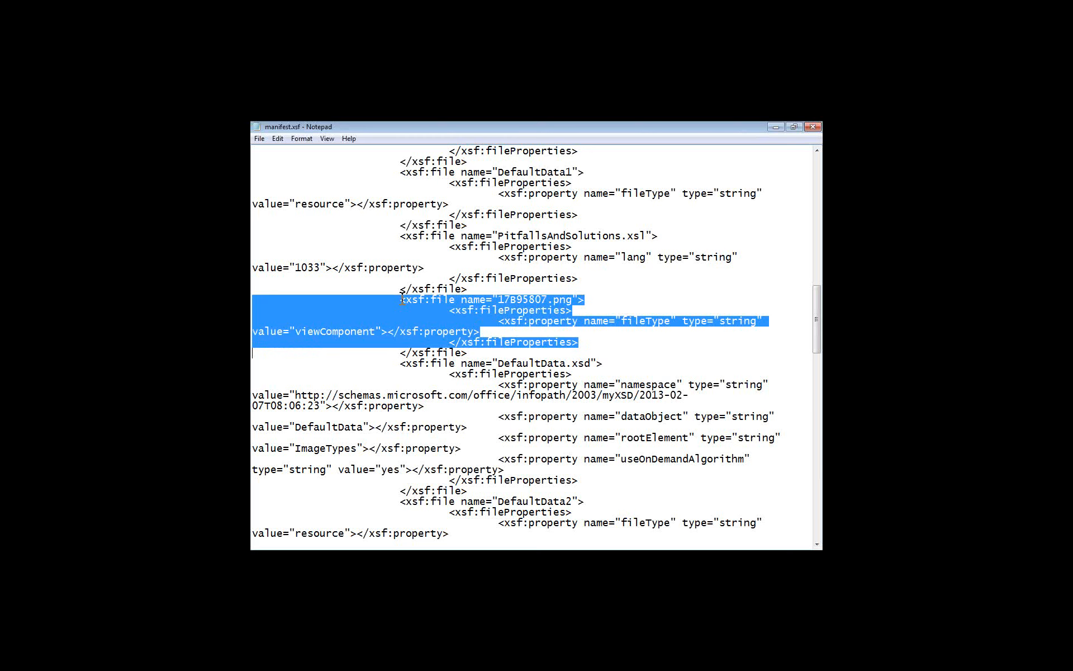
{"action": "key", "text": "shift+Down"}
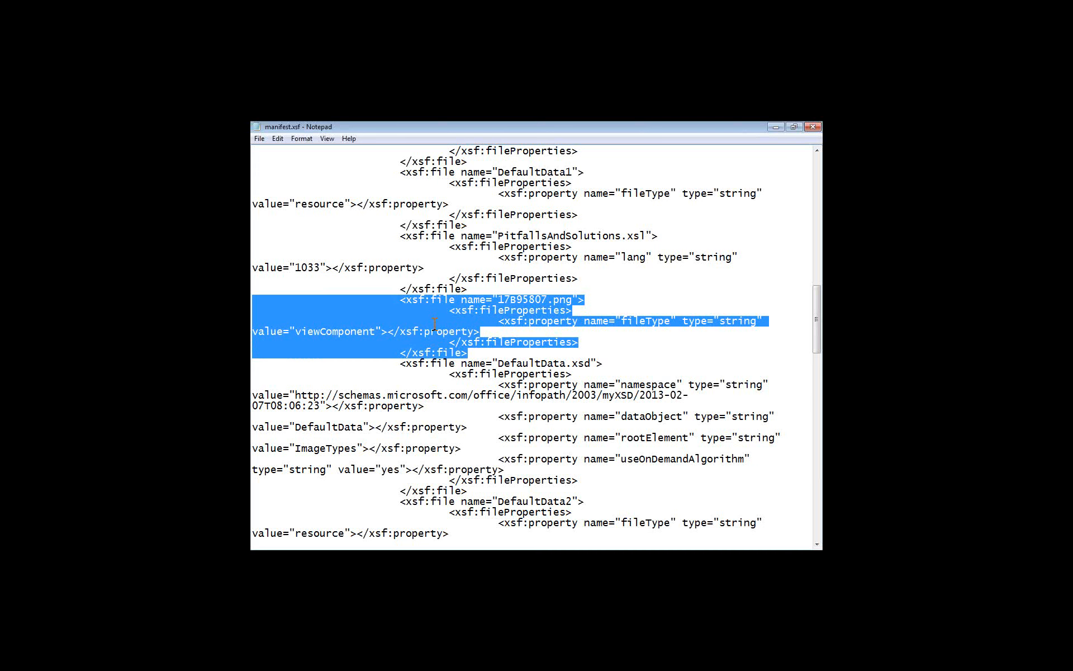
{"action": "key", "text": "Delete"}
- Delete the whole xsf:file entry for B7051602.png at the end of the manifest's file list
{"action": "scroll", "coordinate": [447, 327], "scroll_direction": "down", "scroll_amount": 4}
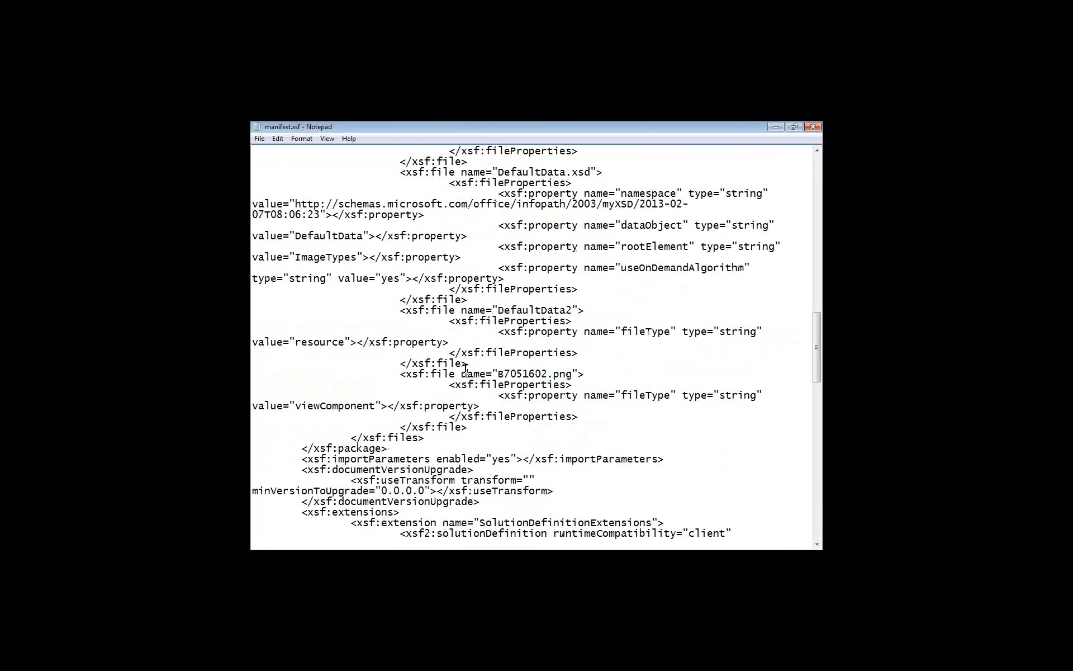
{"action": "key", "text": "shift+Down"}
{"action": "key", "text": "shift+Down"}
{"action": "key", "text": "shift+Down"}
{"action": "key", "text": "shift+Down"}
{"action": "key", "text": "shift+Down"}
{"action": "key", "text": "shift+Down"}
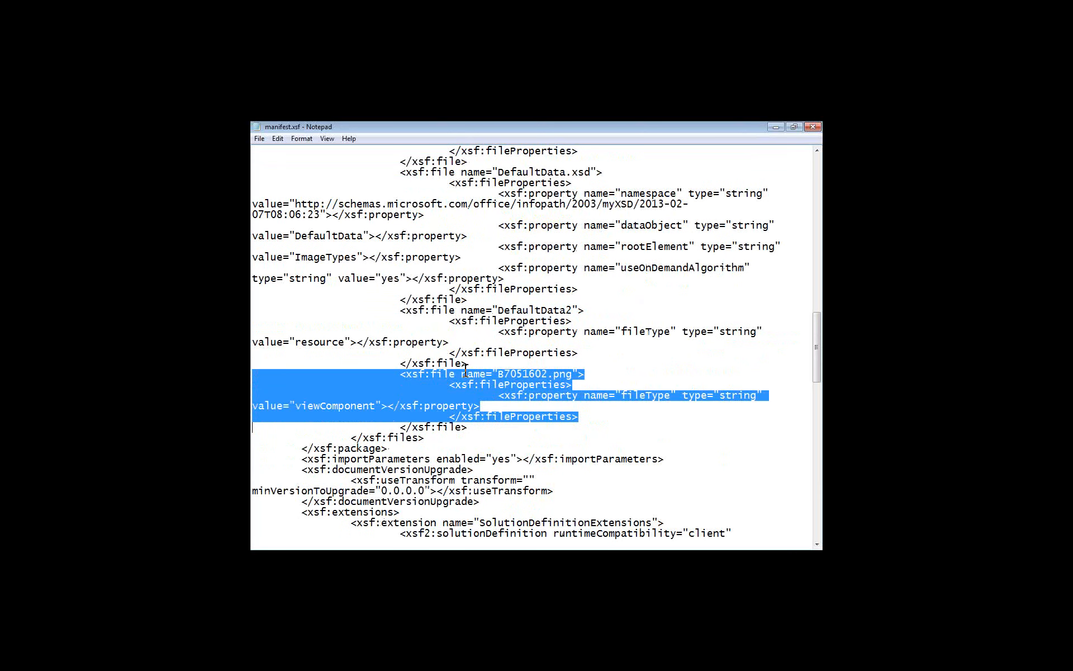
{"action": "key", "text": "Delete"}
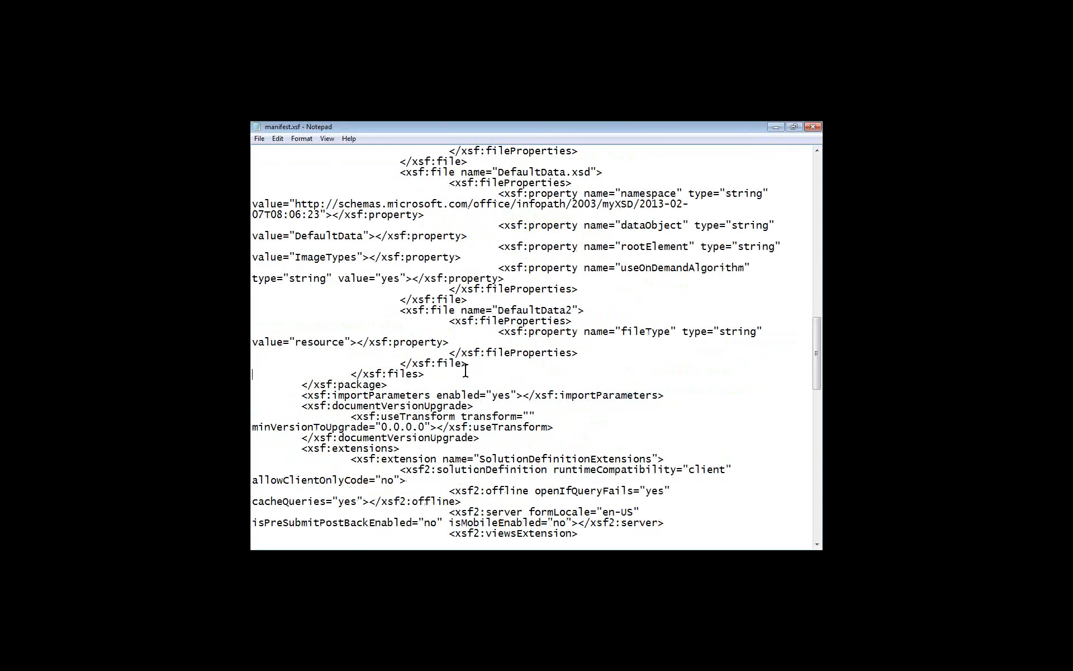
{"action": "scroll", "coordinate": [466, 371], "scroll_direction": "up", "scroll_amount": 14}
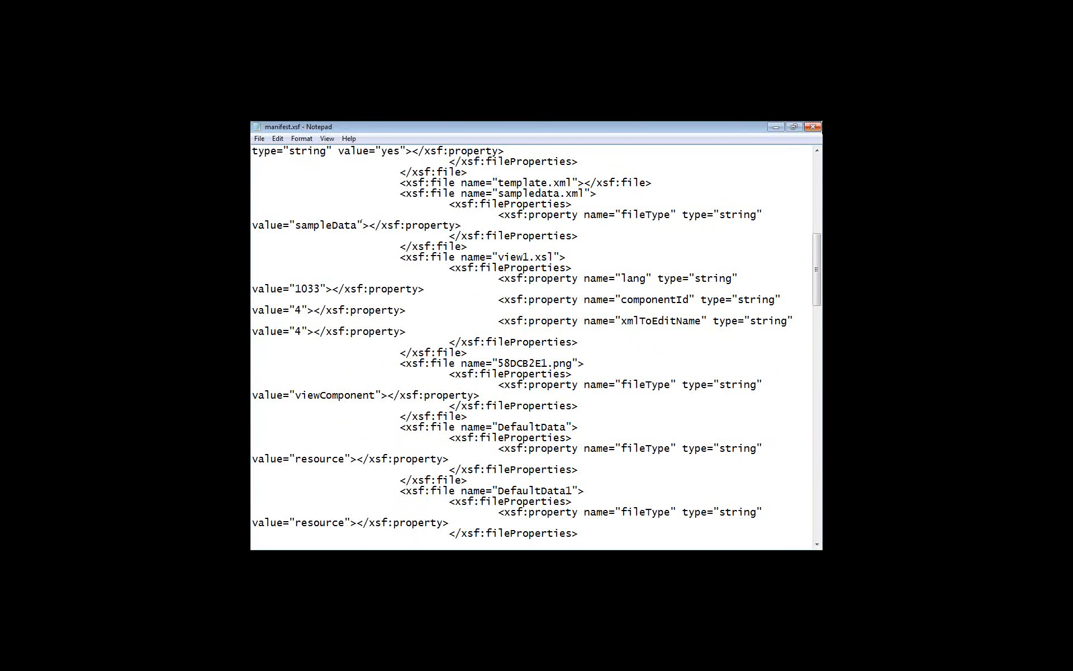
- Close the manifest and delete the duplicate images 17B95807.png and B7051602.png from the Source2 folder
{"action": "left_click", "coordinate": [812, 127]}
{"action": "left_click", "coordinate": [441, 203]}
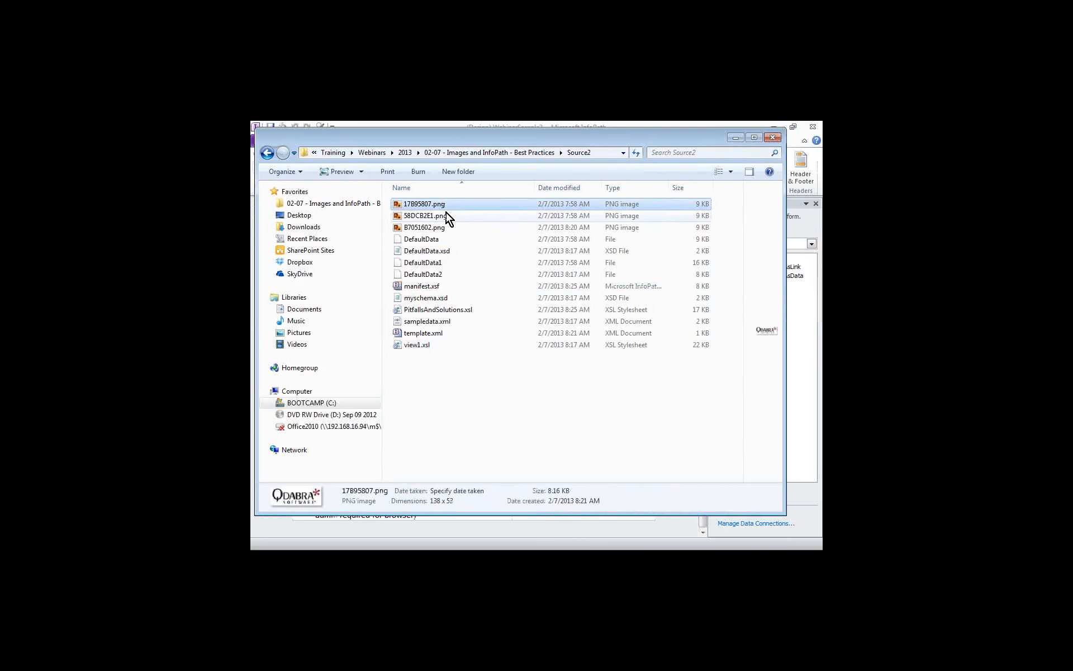
{"action": "left_click", "coordinate": [447, 226], "text": "ctrl"}
{"action": "right_click", "coordinate": [459, 202]}
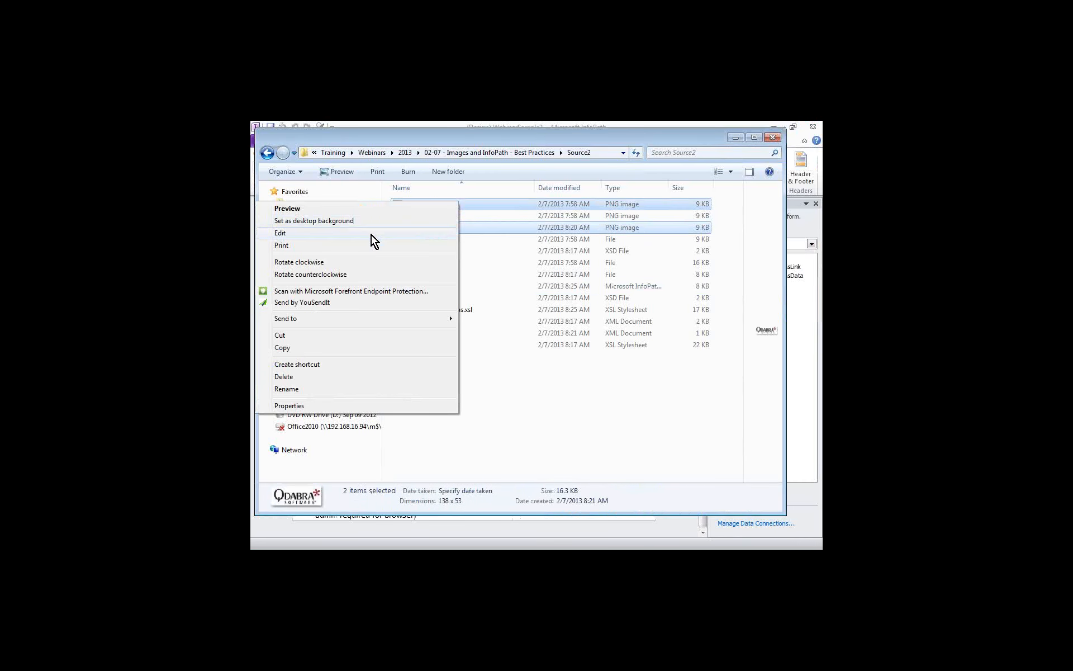
{"action": "left_click", "coordinate": [309, 377]}
{"action": "left_click", "coordinate": [601, 348]}
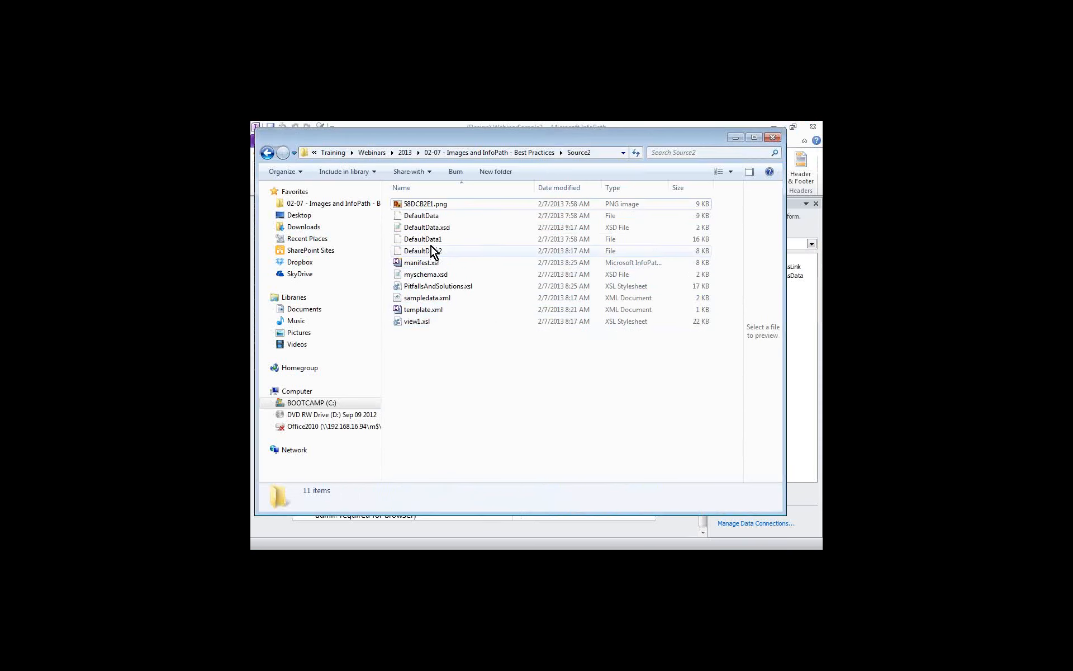
- Open manifest.xsf from the Source2 folder in InfoPath design mode and select a logo picture in the view
{"action": "left_click", "coordinate": [433, 262]}
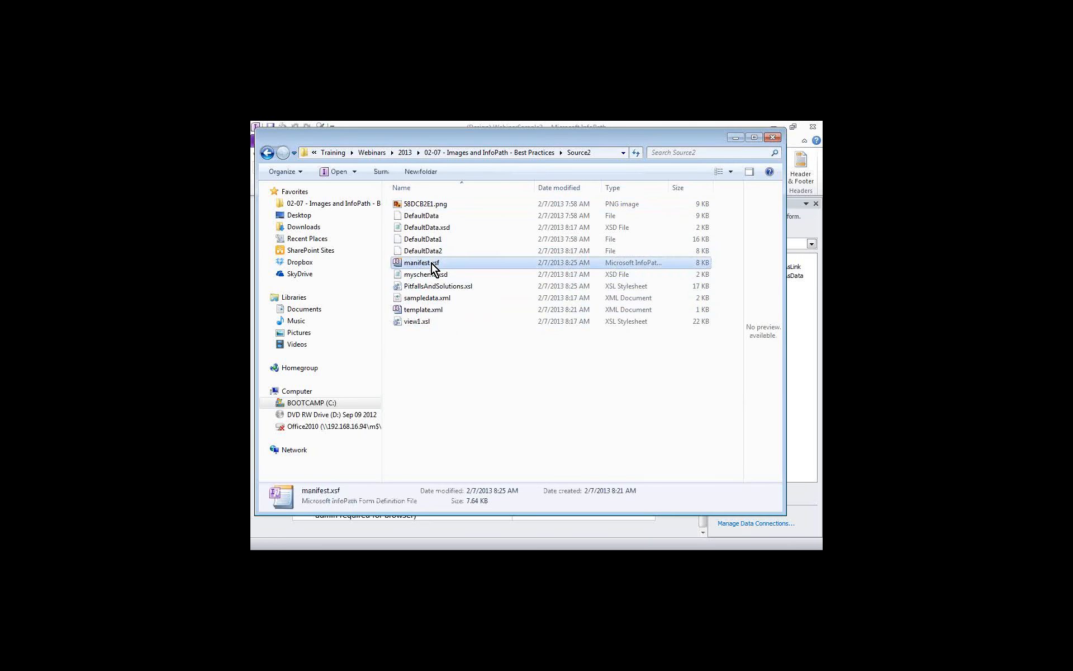
{"action": "right_click", "coordinate": [432, 264]}
{"action": "left_click", "coordinate": [389, 282]}
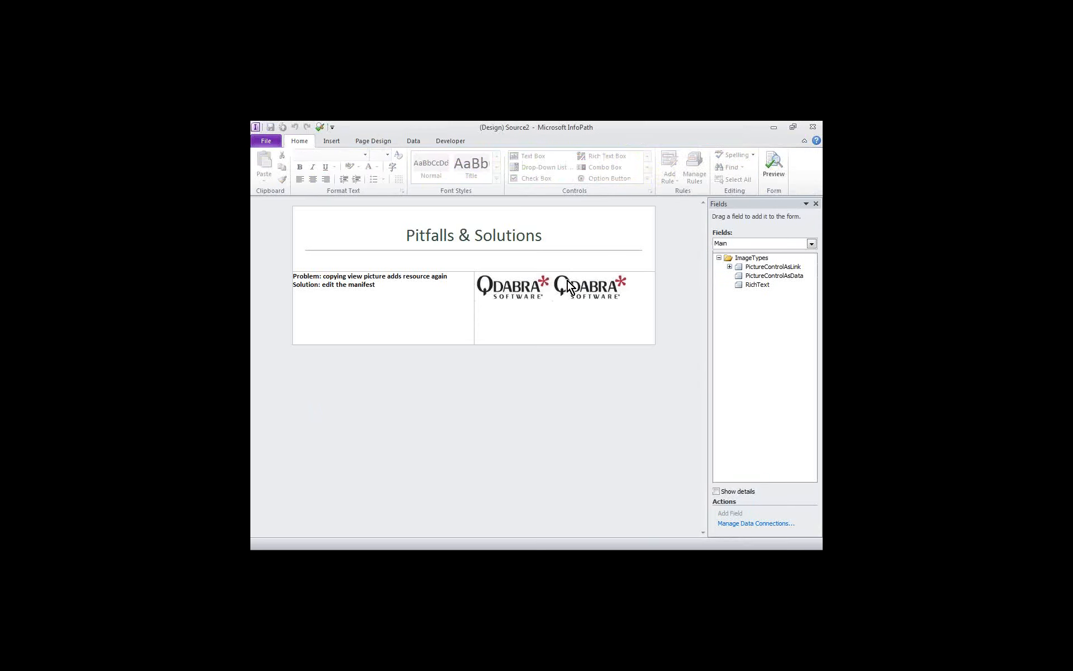
{"action": "left_click", "coordinate": [590, 286]}
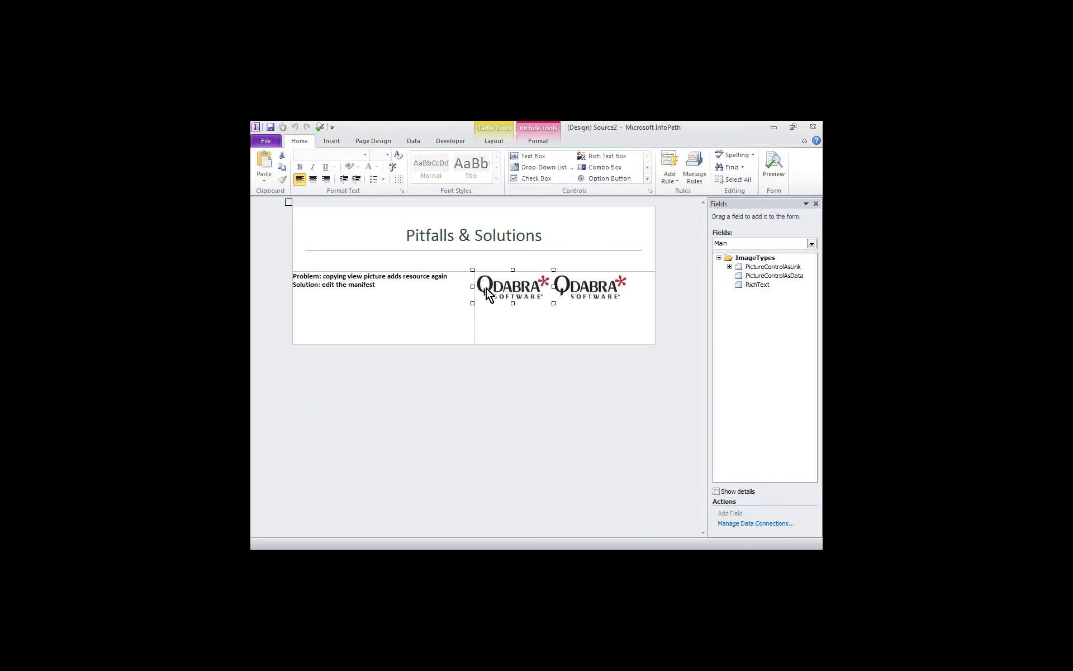
- Export the form's source files to a new folder Source3 inside 02-07 - Images and InfoPath - Best Practices
{"action": "left_click", "coordinate": [267, 143]}
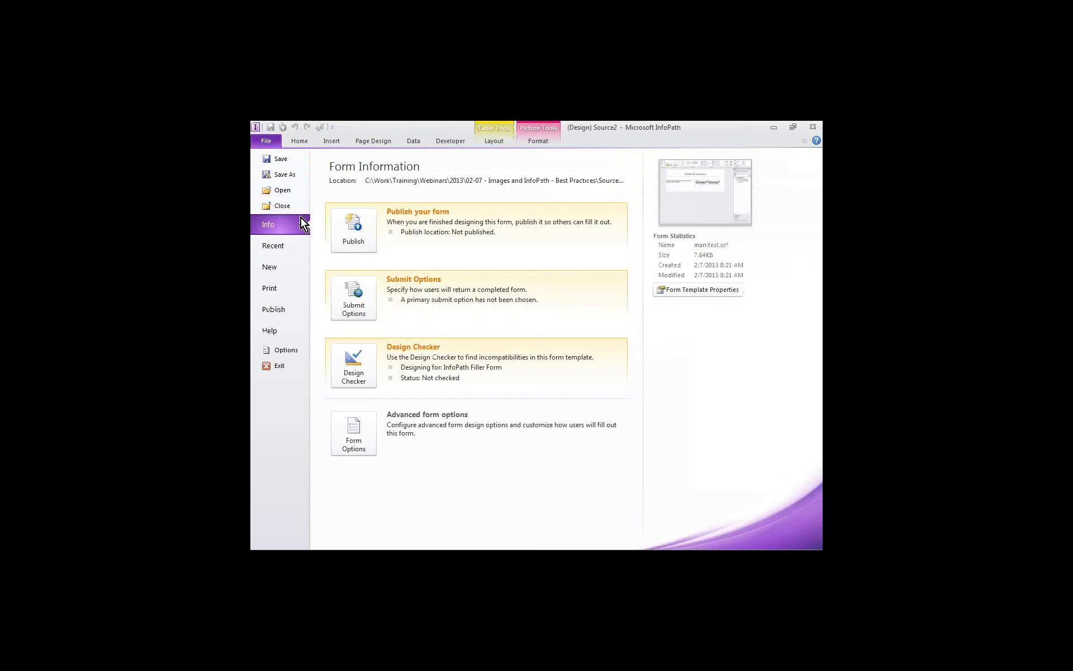
{"action": "left_click", "coordinate": [294, 307]}
{"action": "left_click", "coordinate": [364, 479]}
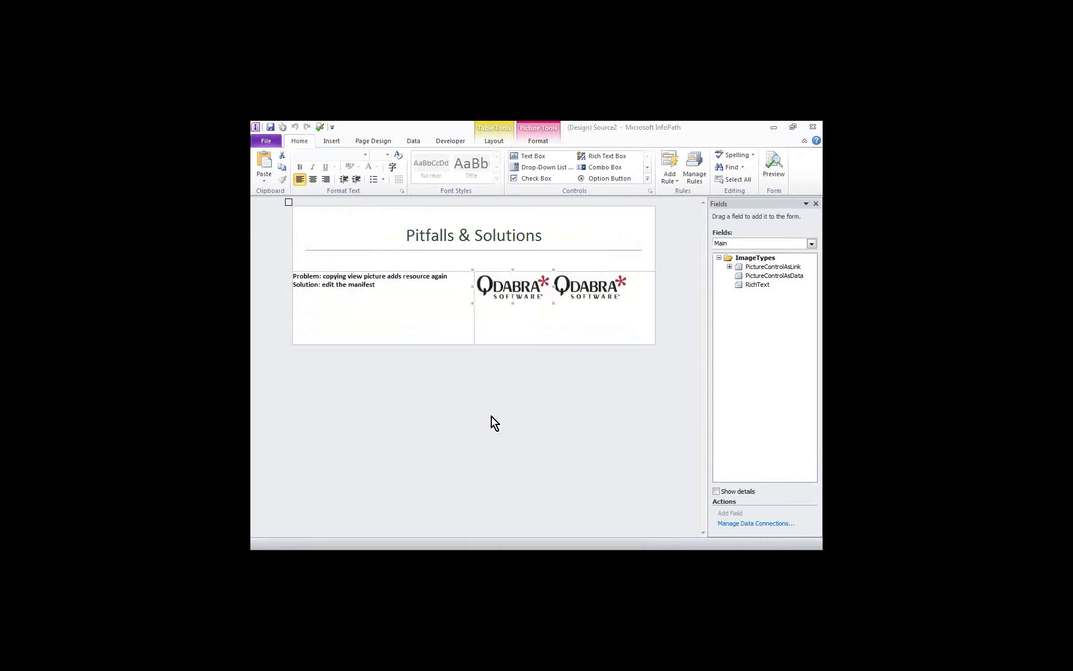
{"action": "left_click_drag", "start_coordinate": [662, 256], "coordinate": [632, 135]}
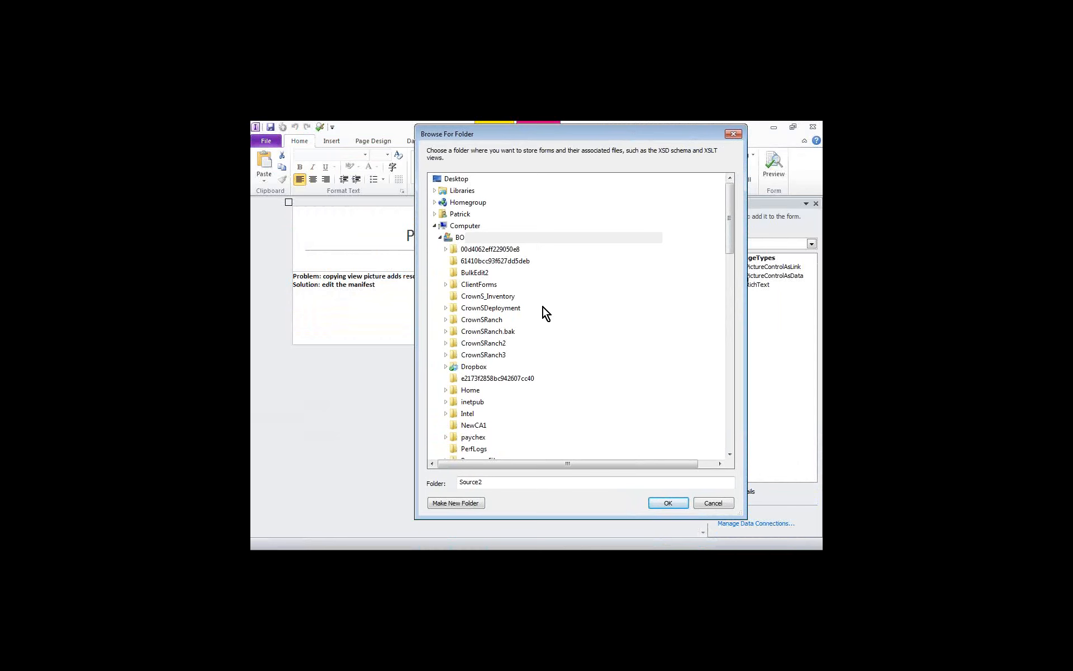
{"action": "left_click", "coordinate": [731, 395]}
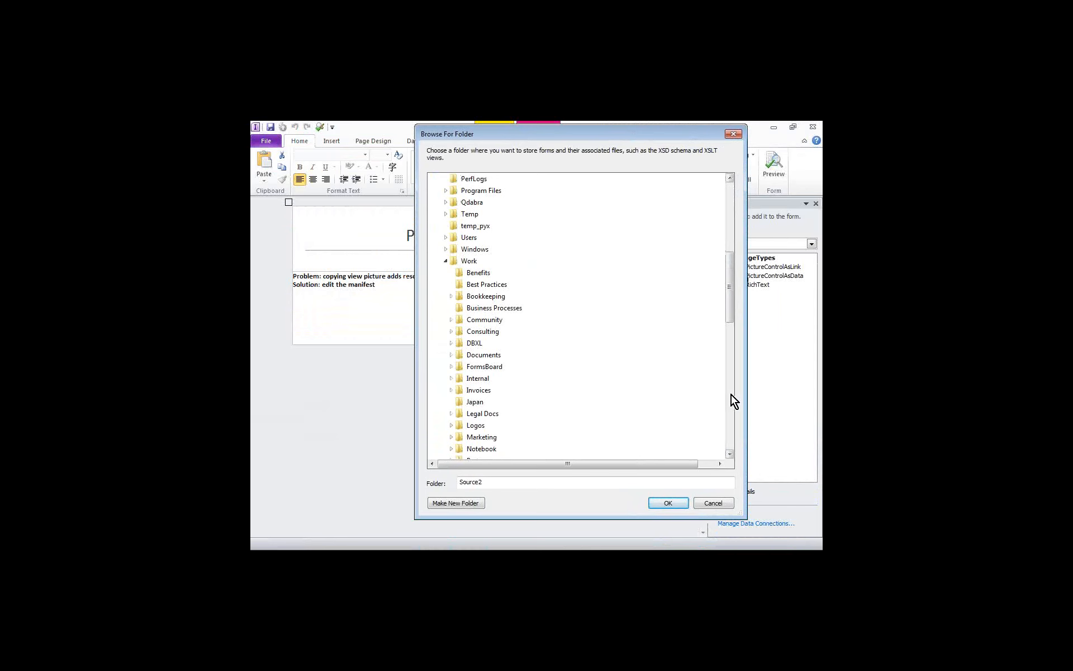
{"action": "left_click", "coordinate": [731, 394]}
{"action": "left_click", "coordinate": [731, 395]}
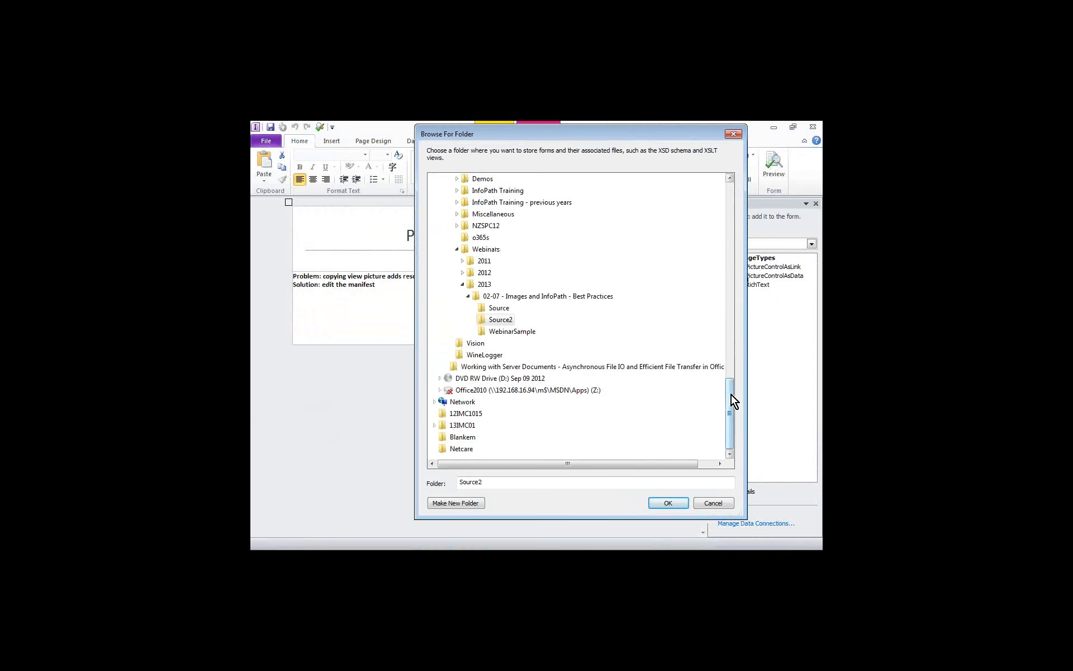
{"action": "left_click", "coordinate": [540, 298]}
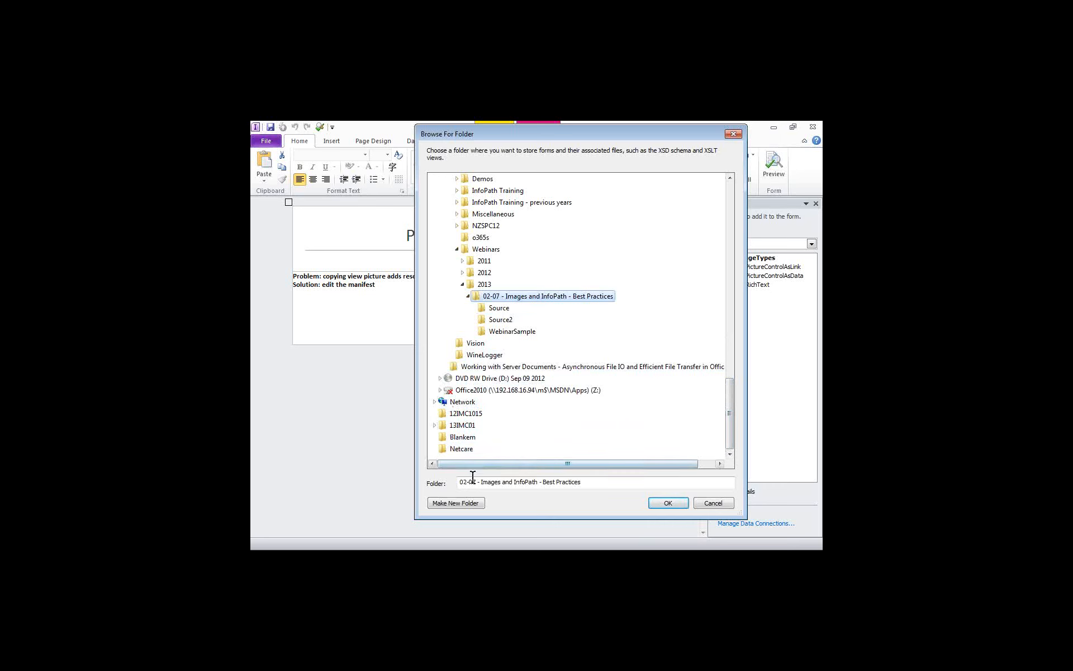
{"action": "left_click", "coordinate": [464, 502]}
{"action": "type", "text": "Source3"}
{"action": "key", "text": "Return"}
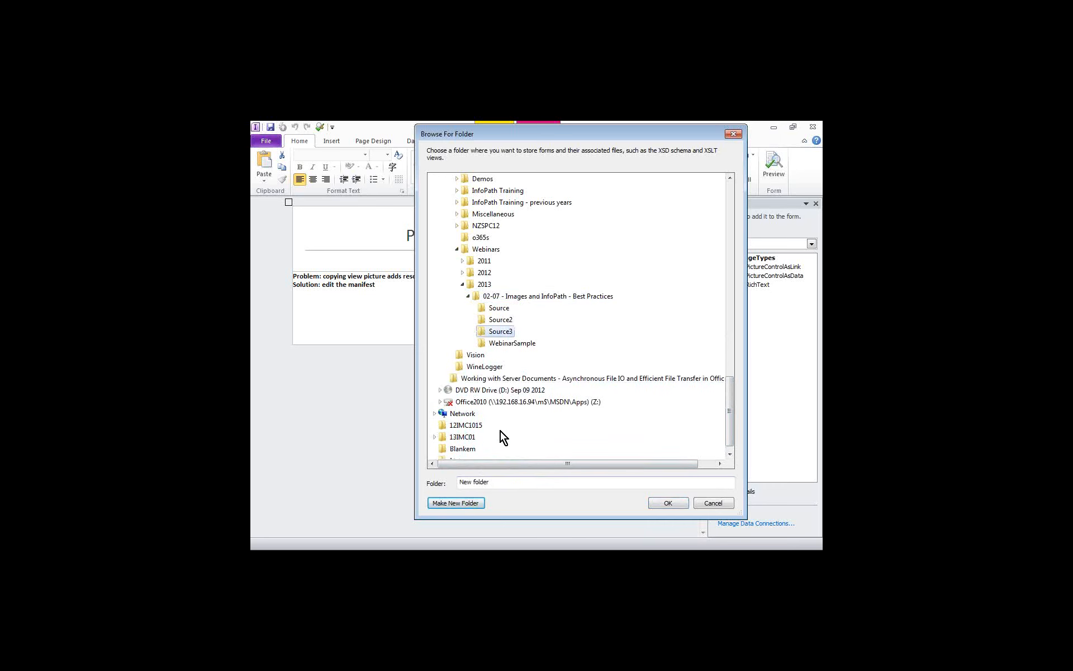
{"action": "left_click", "coordinate": [671, 503]}
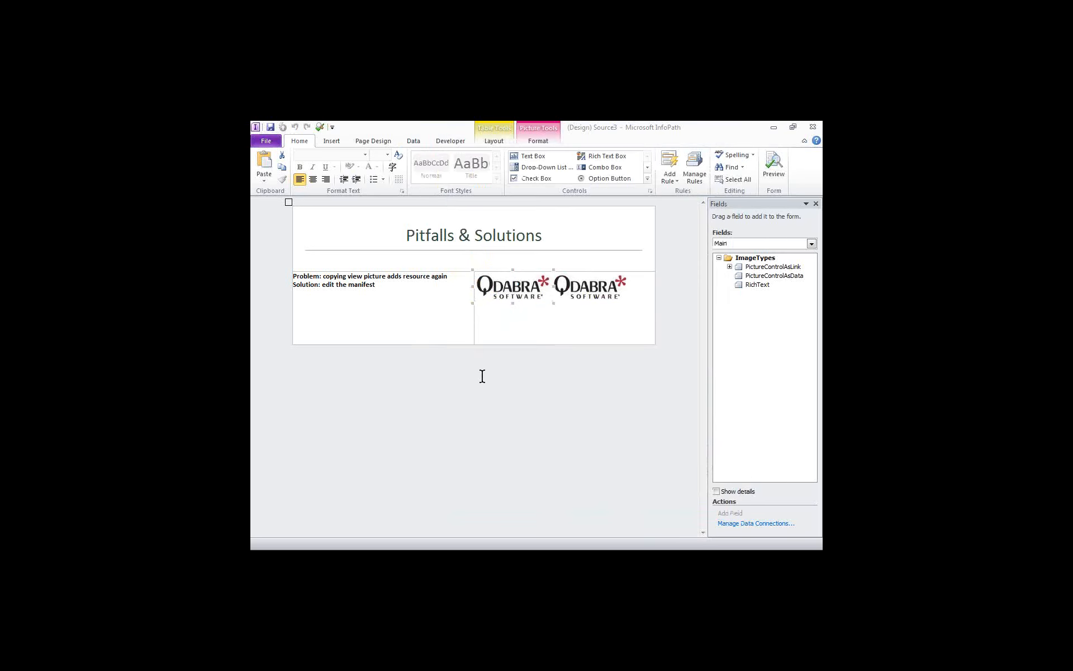
- Switch to Windows Explorer and open the Source3 folder to check which image files were exported
{"action": "key", "text": "alt+Tab"}
{"action": "left_click", "coordinate": [522, 155]}
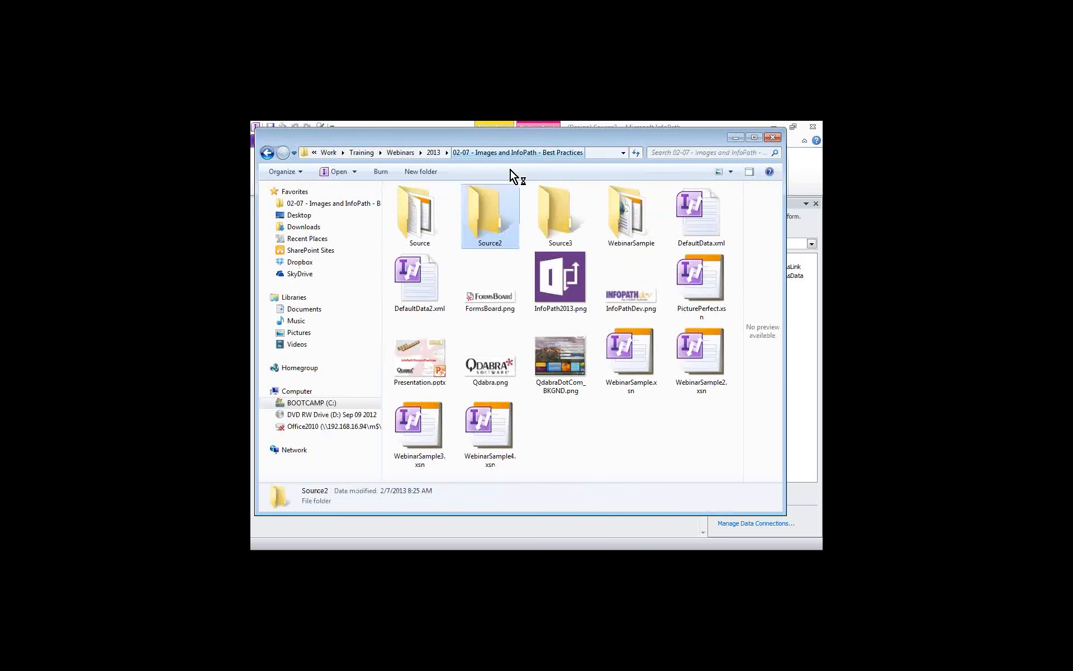
{"action": "double_click", "coordinate": [561, 216]}
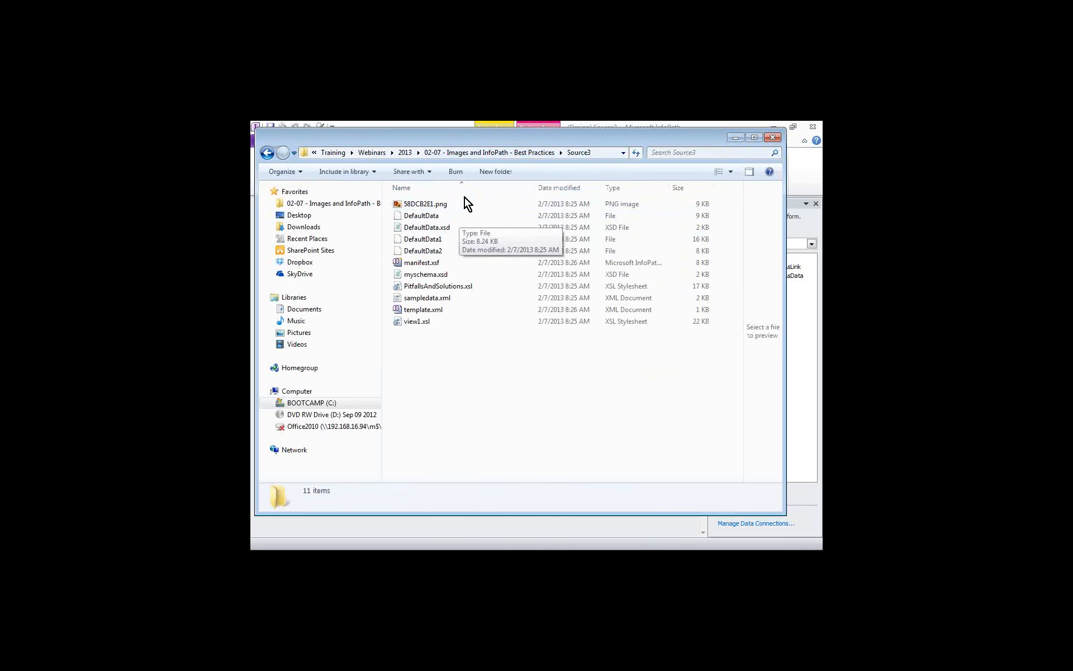
- Return to InfoPath and save the form template as Source3.xsn in the 02-07 - Images and InfoPath - Best Practices folder
{"action": "left_click", "coordinate": [454, 122]}
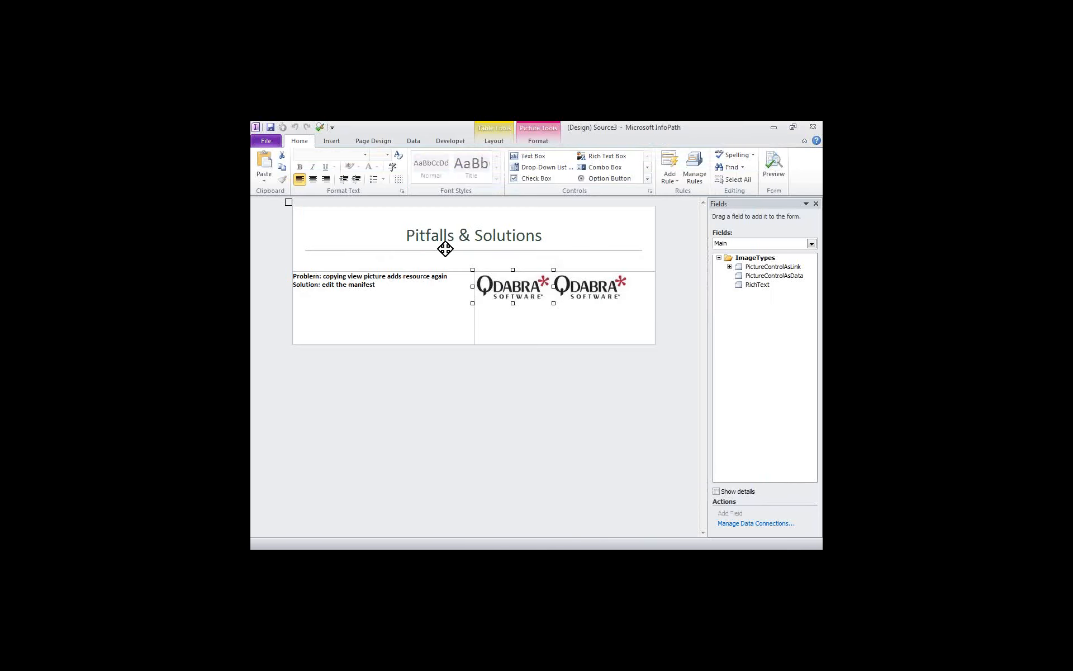
{"action": "left_click", "coordinate": [277, 145]}
{"action": "left_click", "coordinate": [289, 170]}
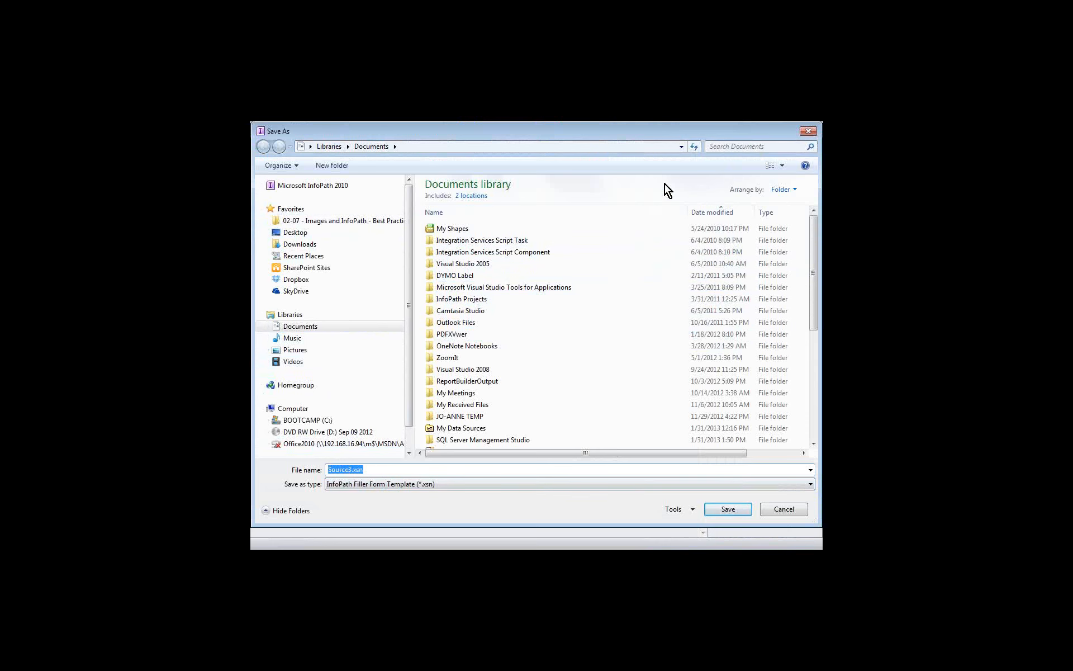
{"action": "left_click", "coordinate": [360, 220]}
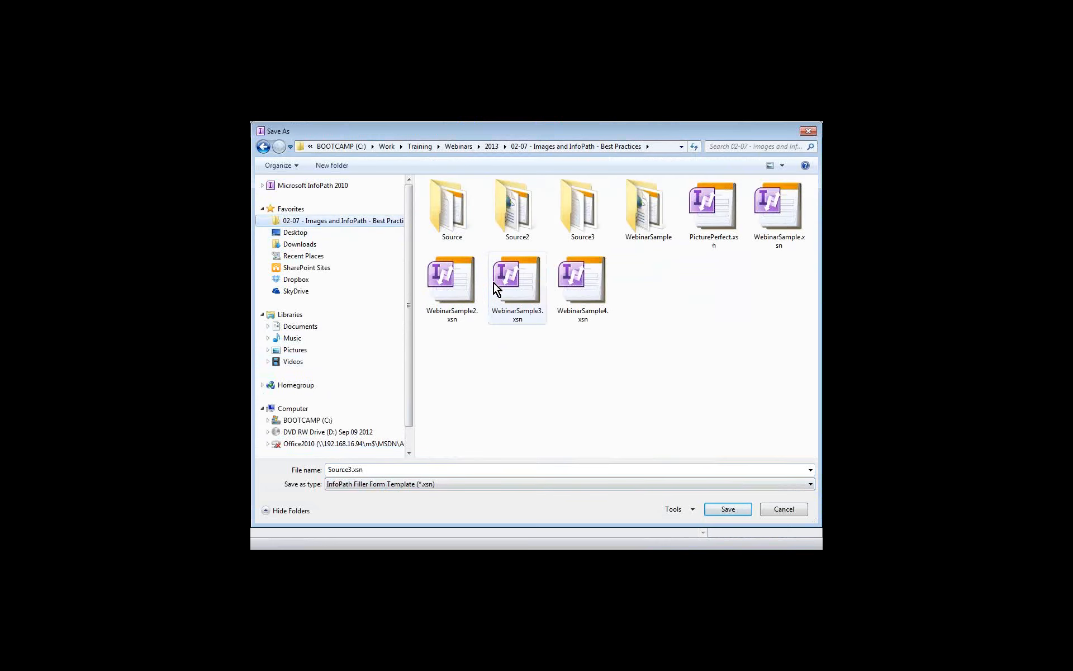
{"action": "left_click", "coordinate": [728, 508]}
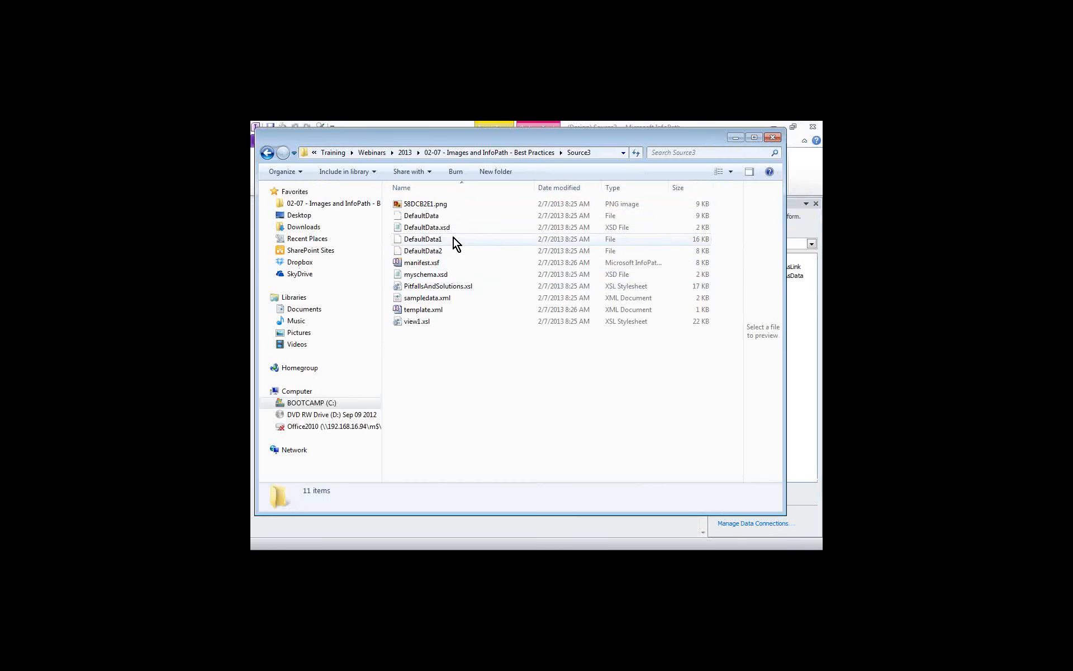
- List the webinar folder in Details view sorted by date, and compare the file sizes of Source3.xsn and WebinarSample2.xsn
{"action": "left_click", "coordinate": [501, 155]}
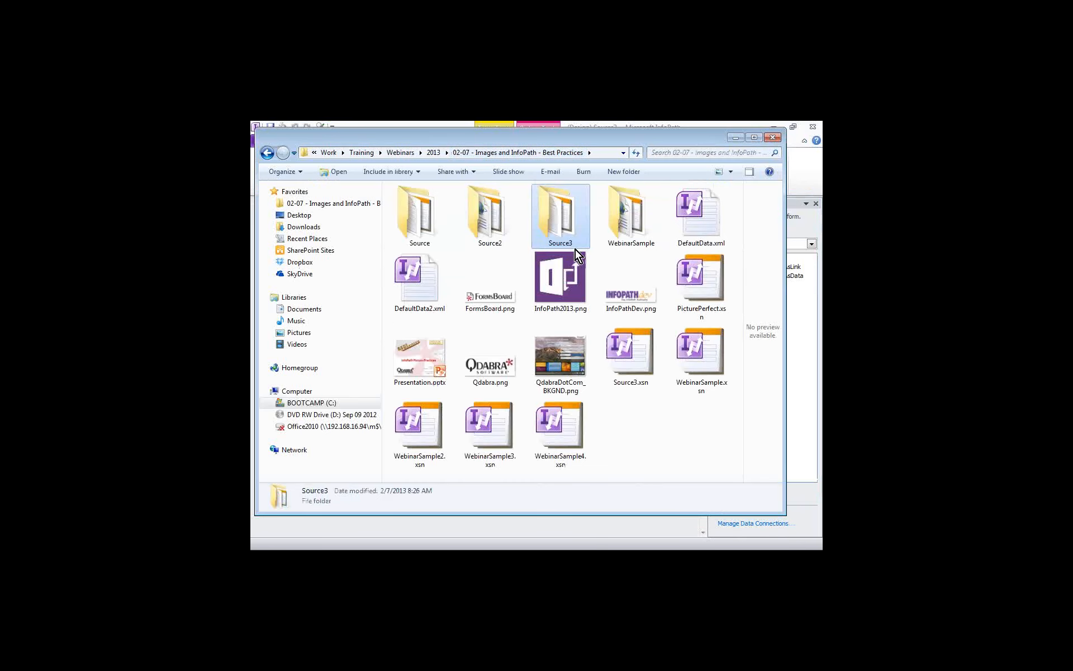
{"action": "left_click", "coordinate": [732, 170]}
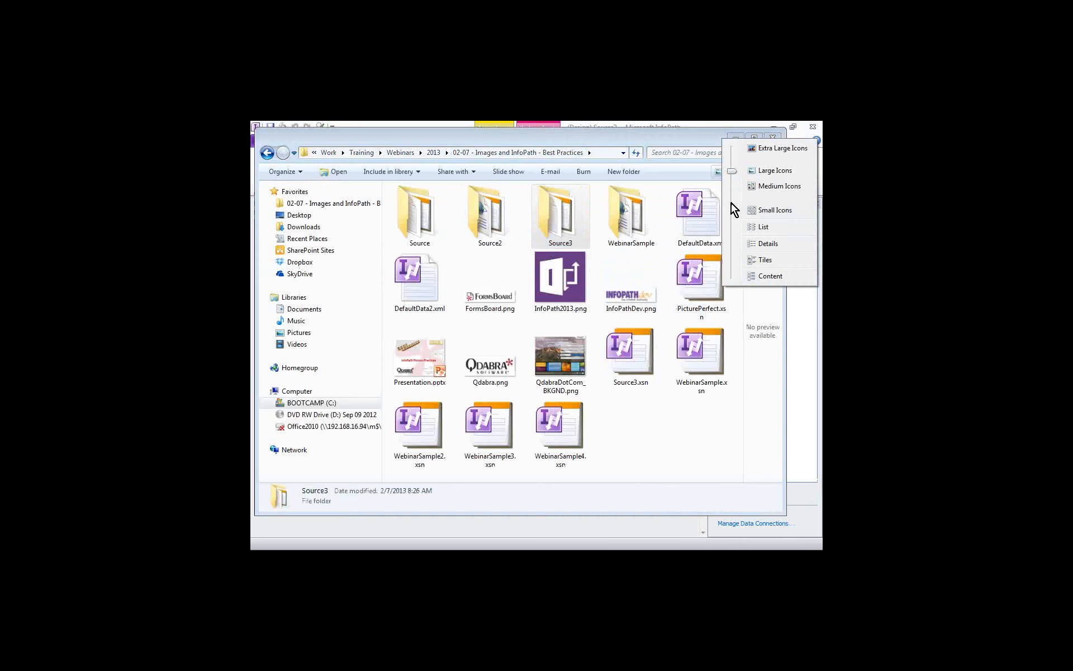
{"action": "left_click", "coordinate": [756, 240]}
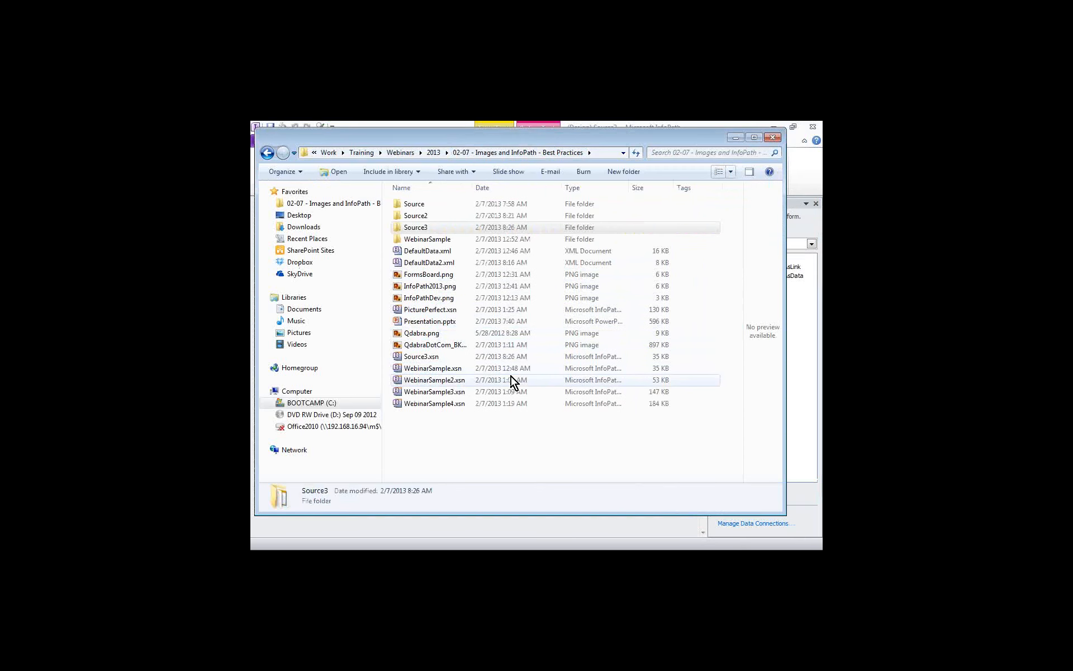
{"action": "left_click", "coordinate": [505, 190]}
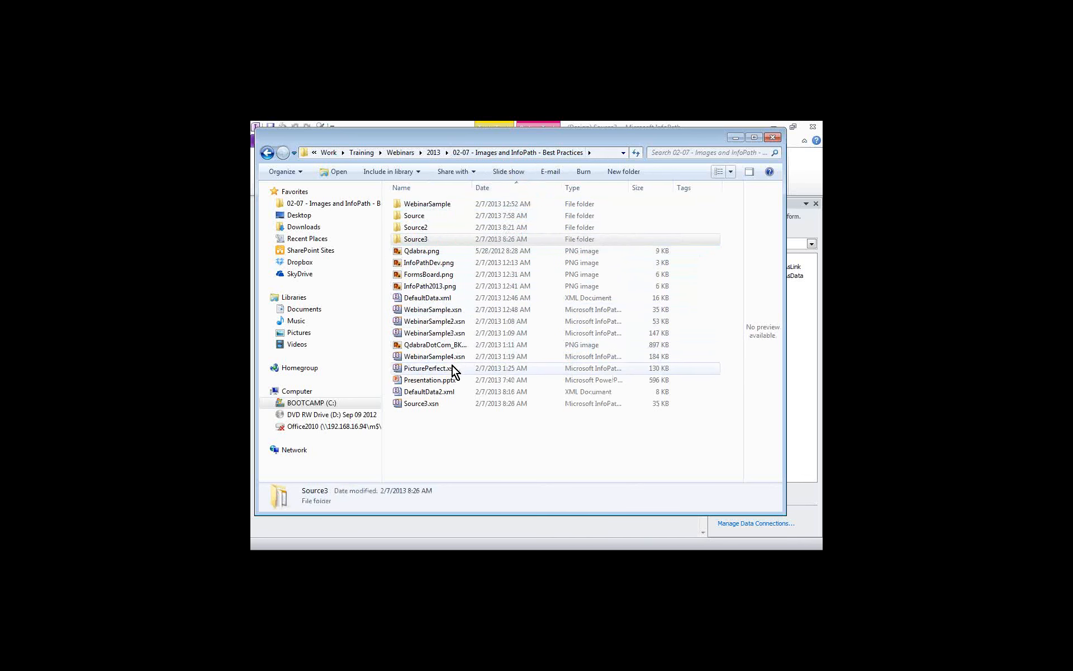
{"action": "left_click", "coordinate": [452, 403]}
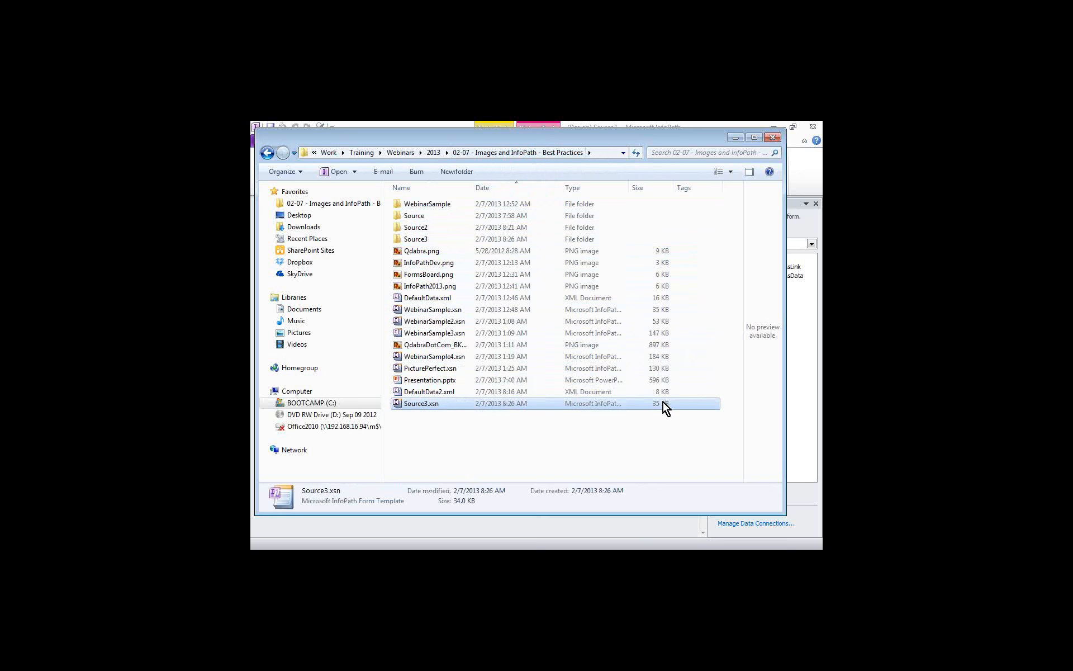
{"action": "left_click", "coordinate": [471, 322]}
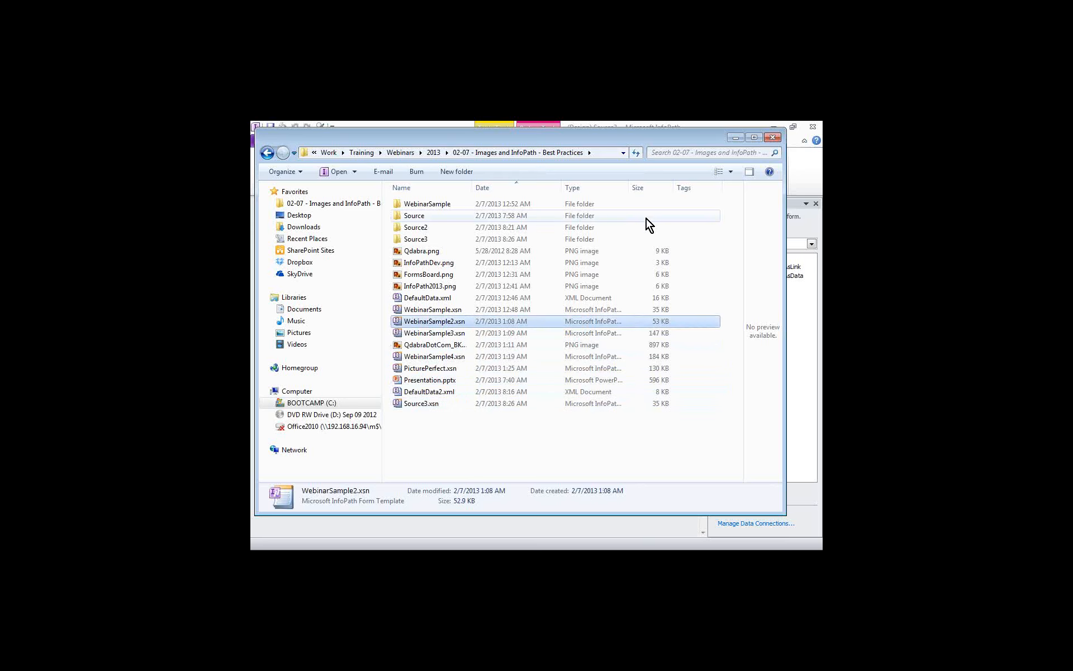
{"action": "left_click", "coordinate": [732, 138]}
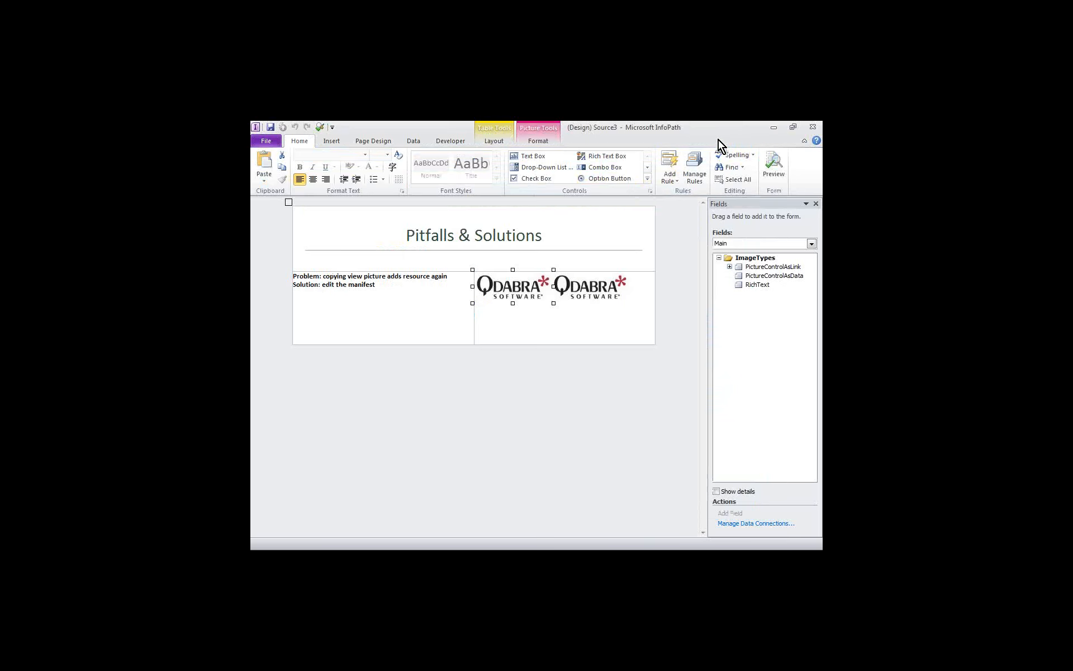
- Close the Source3 form, switch WebinarSample2 to the ImageTypes (default) view, and select the PictureControlAsData field
{"action": "left_click", "coordinate": [812, 128]}
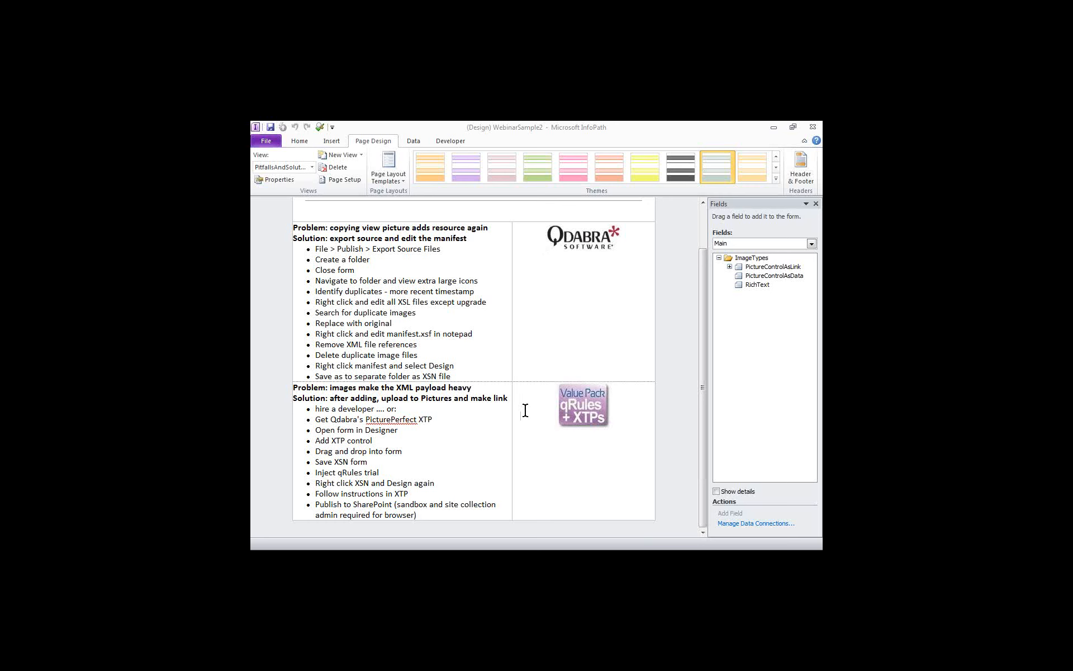
{"action": "left_click", "coordinate": [312, 167]}
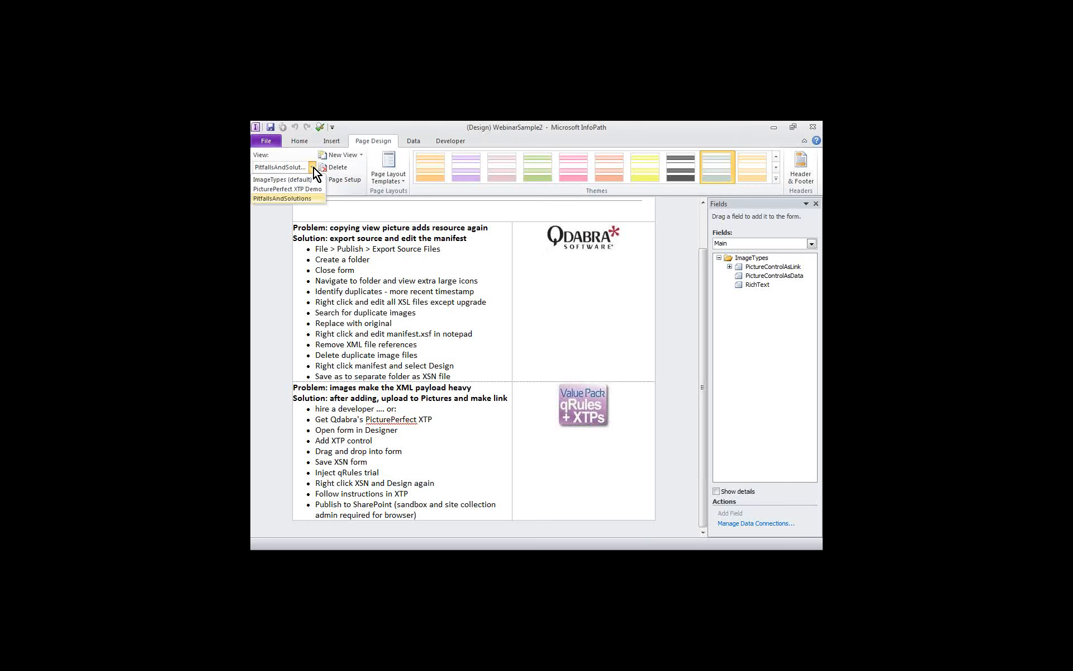
{"action": "left_click", "coordinate": [311, 180]}
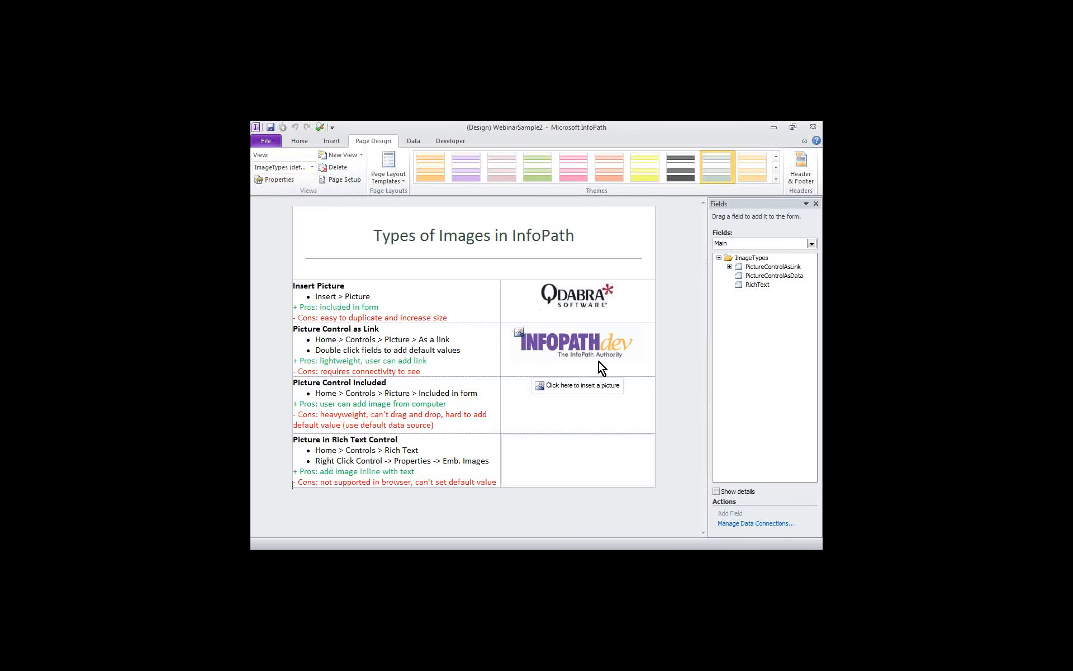
{"action": "left_click", "coordinate": [780, 277]}
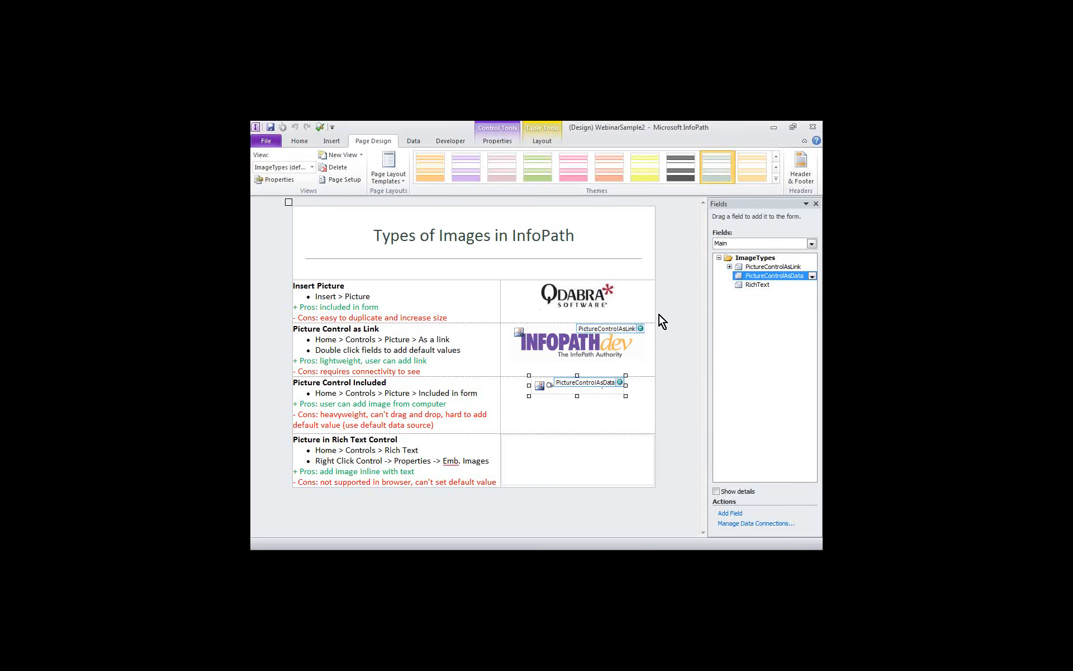
- Preview the form, open the picture chooser of the included picture control, cancel it, and close the preview
{"action": "left_click", "coordinate": [320, 128]}
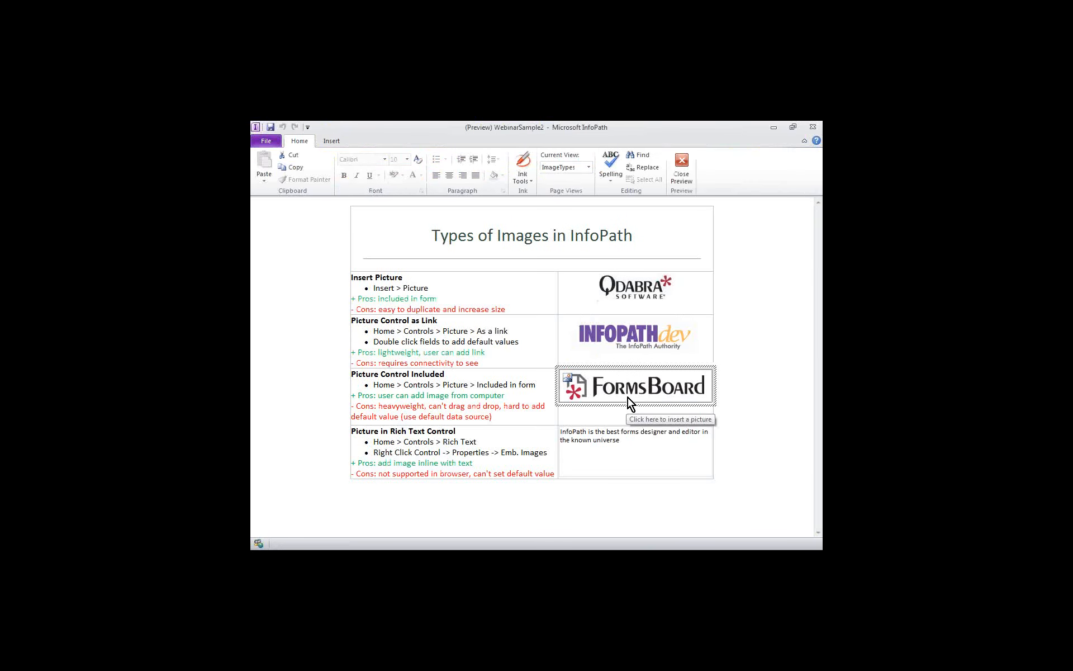
{"action": "left_click", "coordinate": [626, 390]}
{"action": "left_click", "coordinate": [630, 387]}
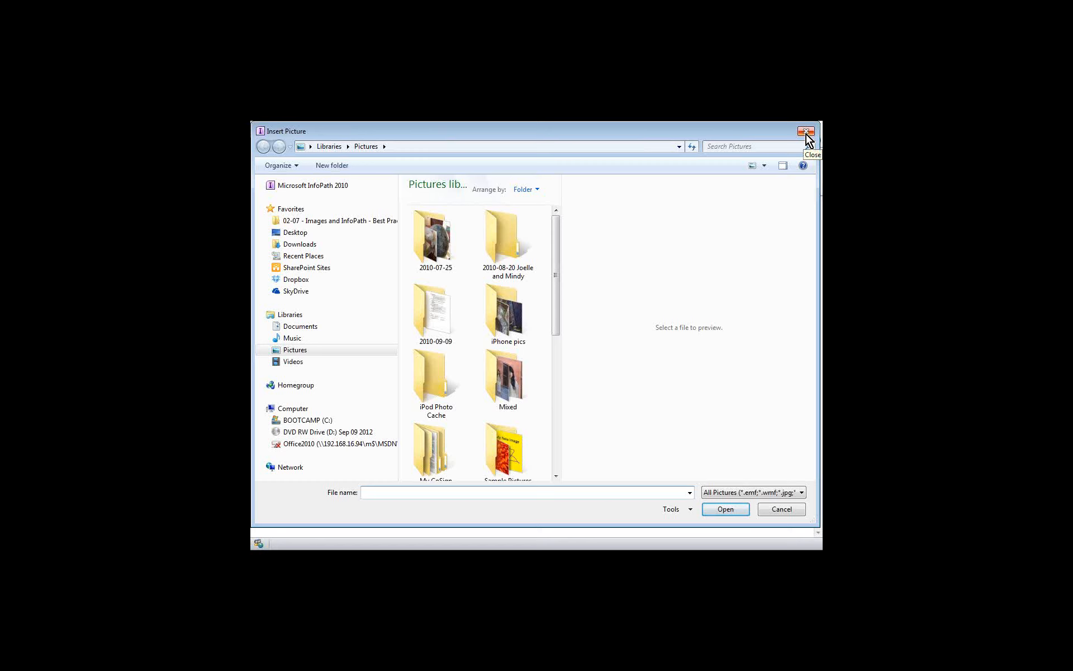
{"action": "left_click", "coordinate": [806, 133]}
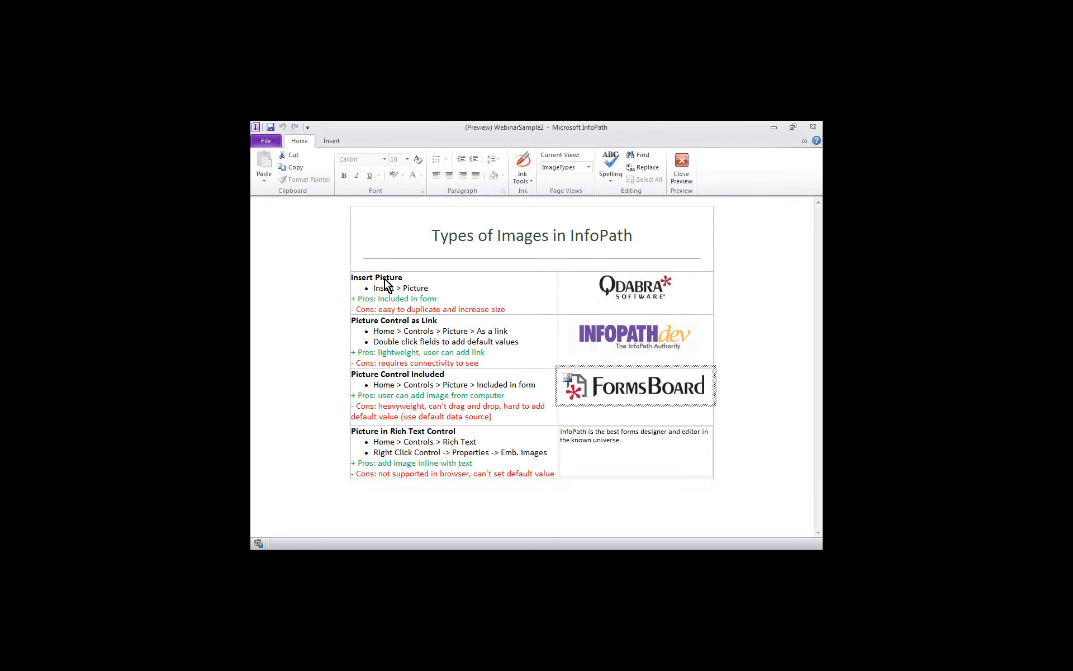
{"action": "left_click", "coordinate": [811, 127]}
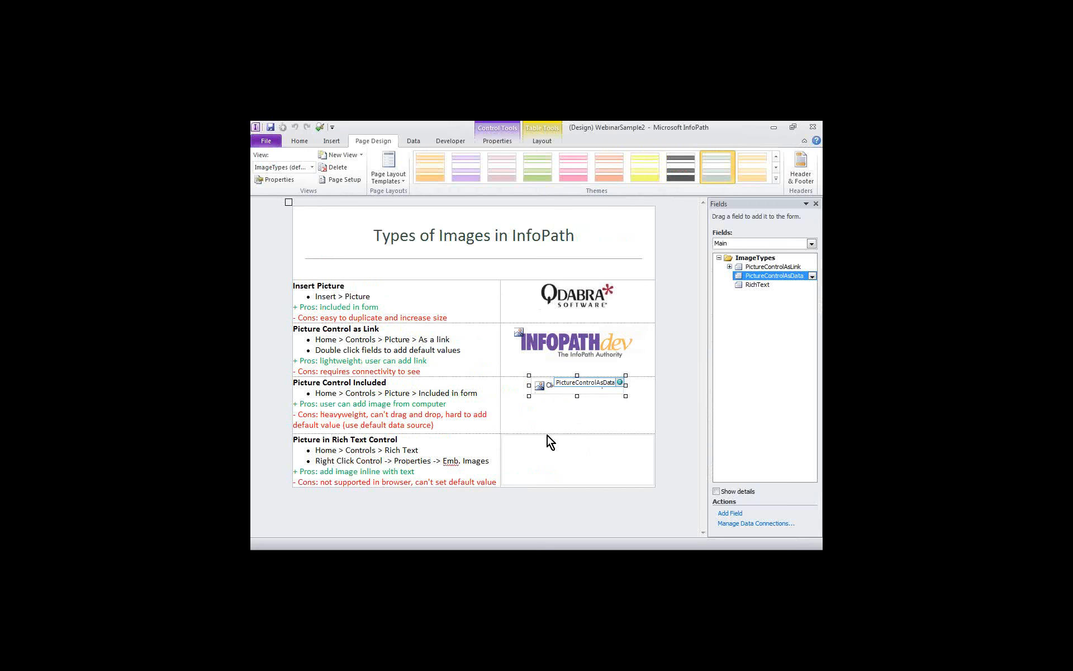
- Switch to the PitfallsAndSolutions view, read the solution for heavy XML payloads, and highlight its steps from getting the PicturePerfect XTP to publishing
{"action": "left_click", "coordinate": [312, 167]}
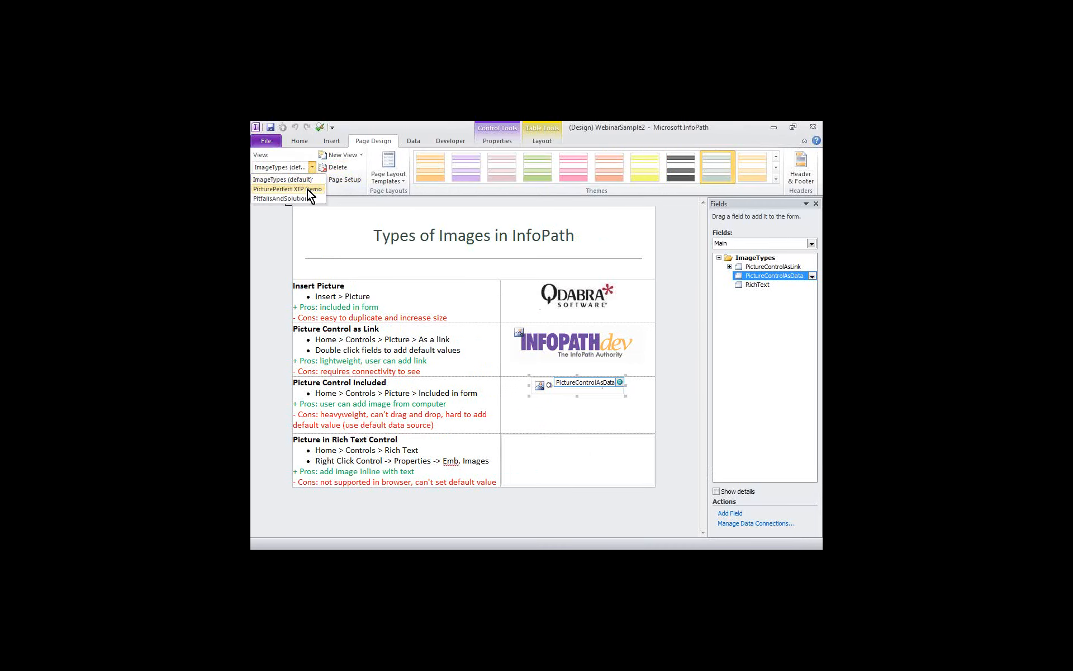
{"action": "left_click", "coordinate": [290, 198]}
{"action": "scroll", "coordinate": [475, 398], "scroll_direction": "down", "scroll_amount": 2}
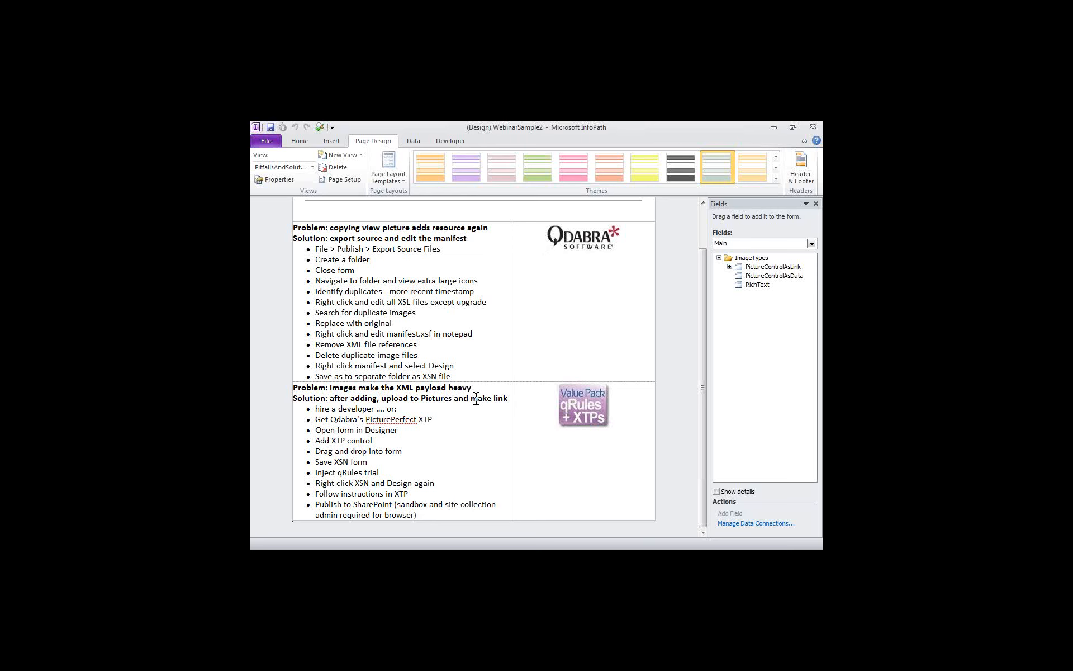
{"action": "scroll", "coordinate": [476, 397], "scroll_direction": "up", "scroll_amount": 2}
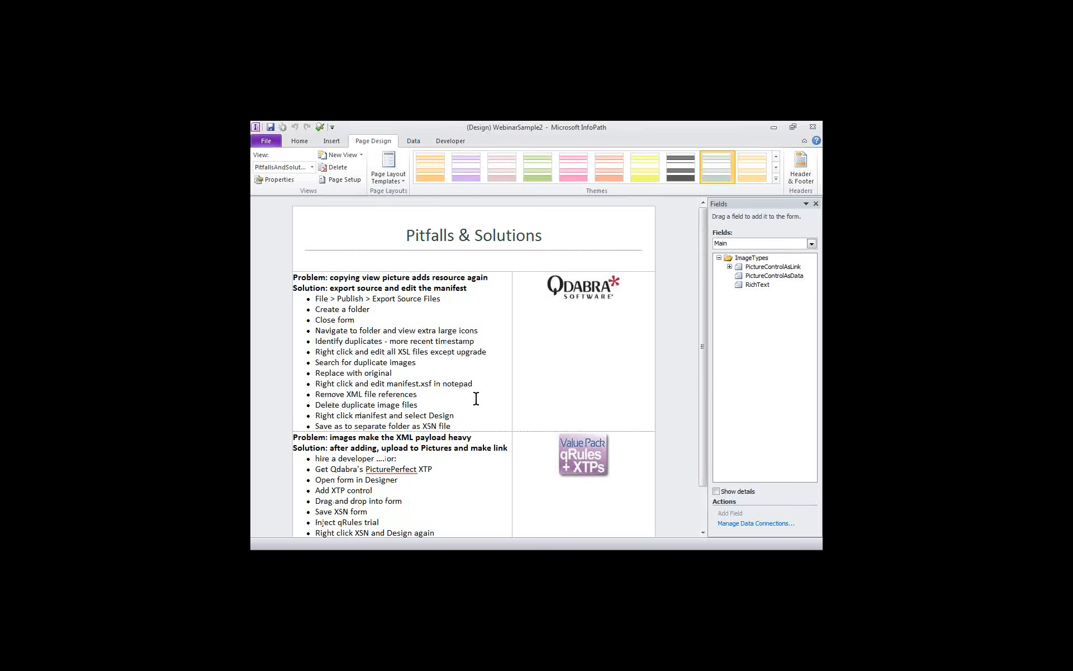
{"action": "scroll", "coordinate": [533, 451], "scroll_direction": "down", "scroll_amount": 2}
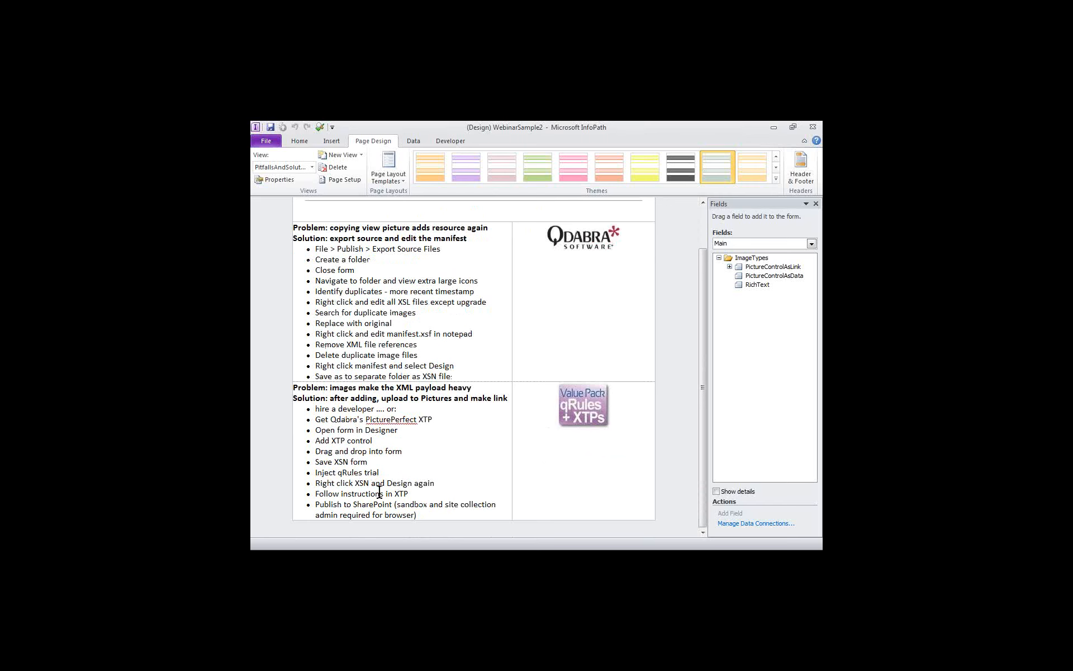
{"action": "left_click_drag", "start_coordinate": [316, 419], "coordinate": [451, 511]}
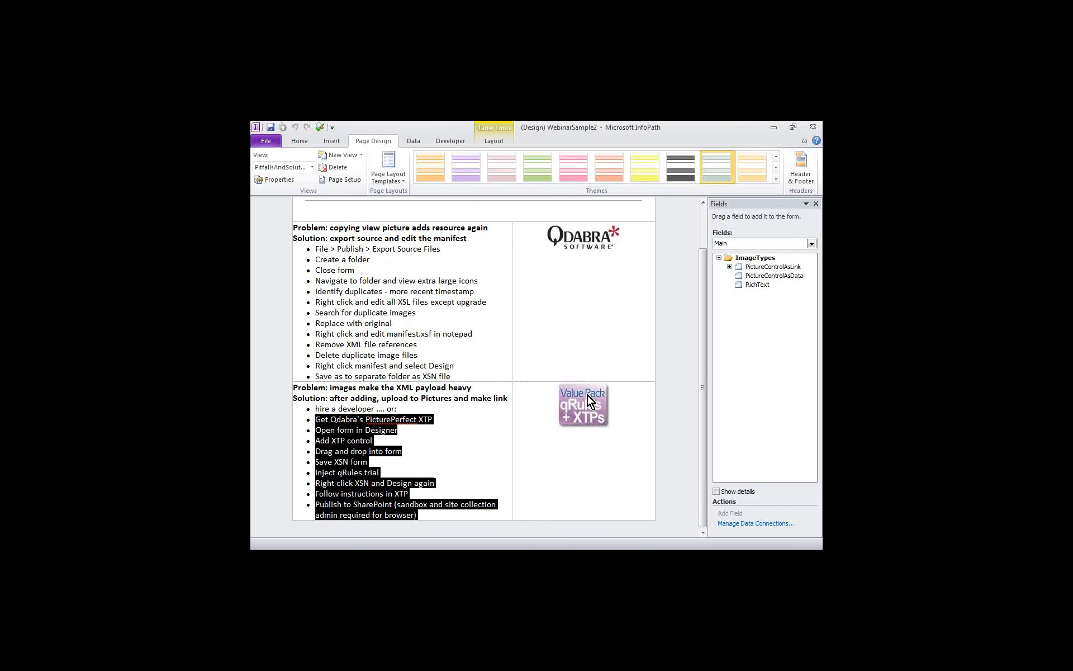
{"action": "left_click", "coordinate": [483, 444]}
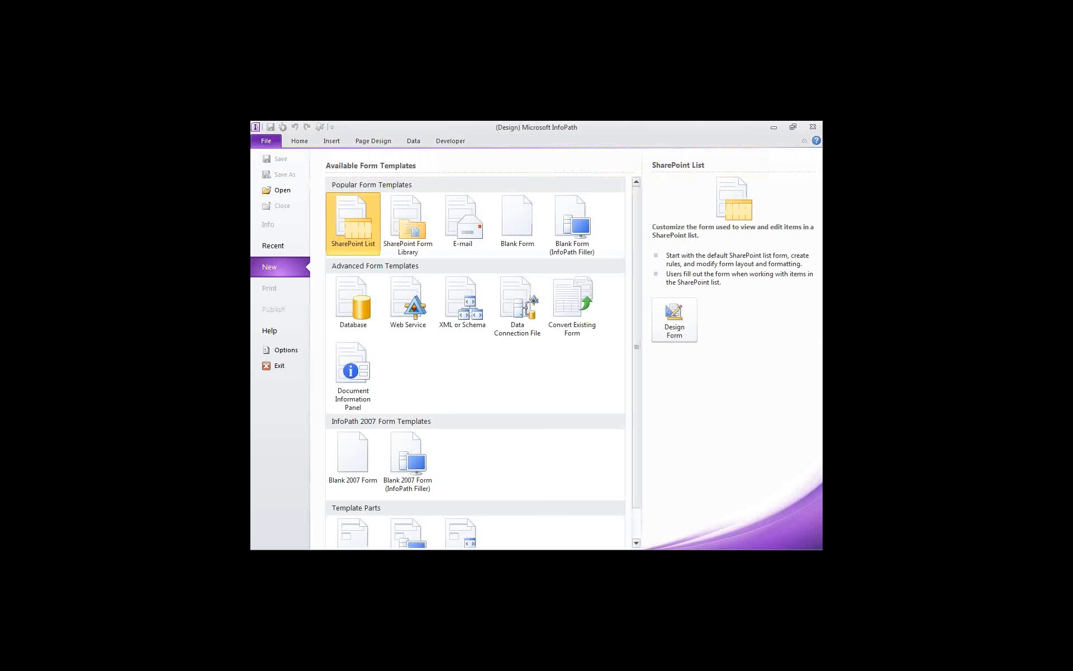
- Create a new form from the Blank Form template and title it "Picture Perfect Demo"
{"action": "left_click", "coordinate": [527, 246]}
{"action": "left_click", "coordinate": [660, 302]}
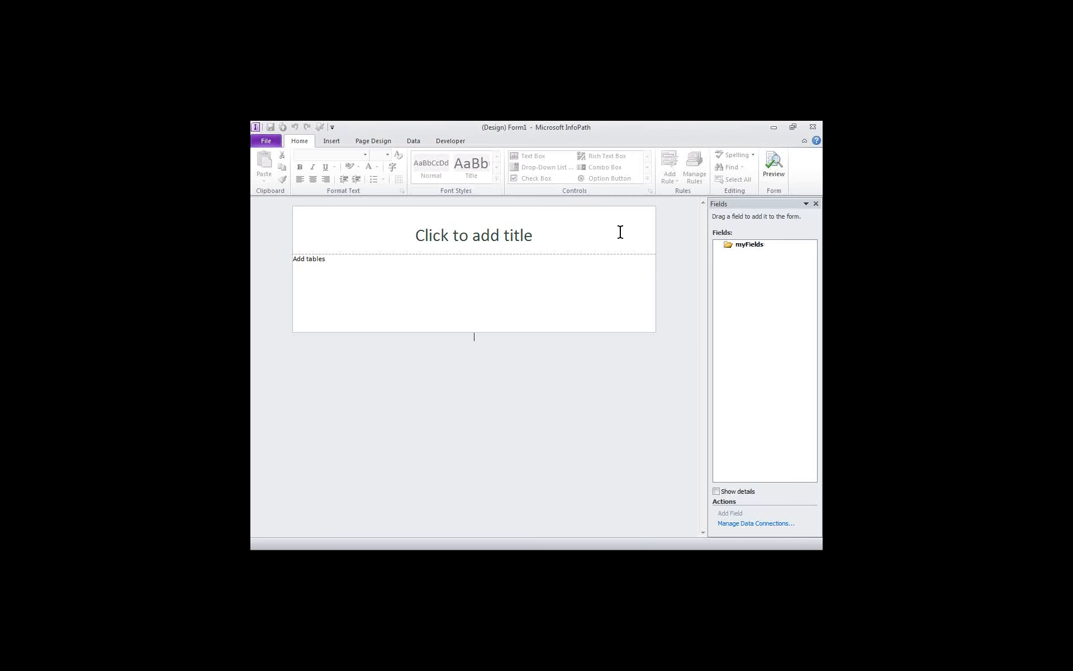
{"action": "left_click", "coordinate": [558, 286]}
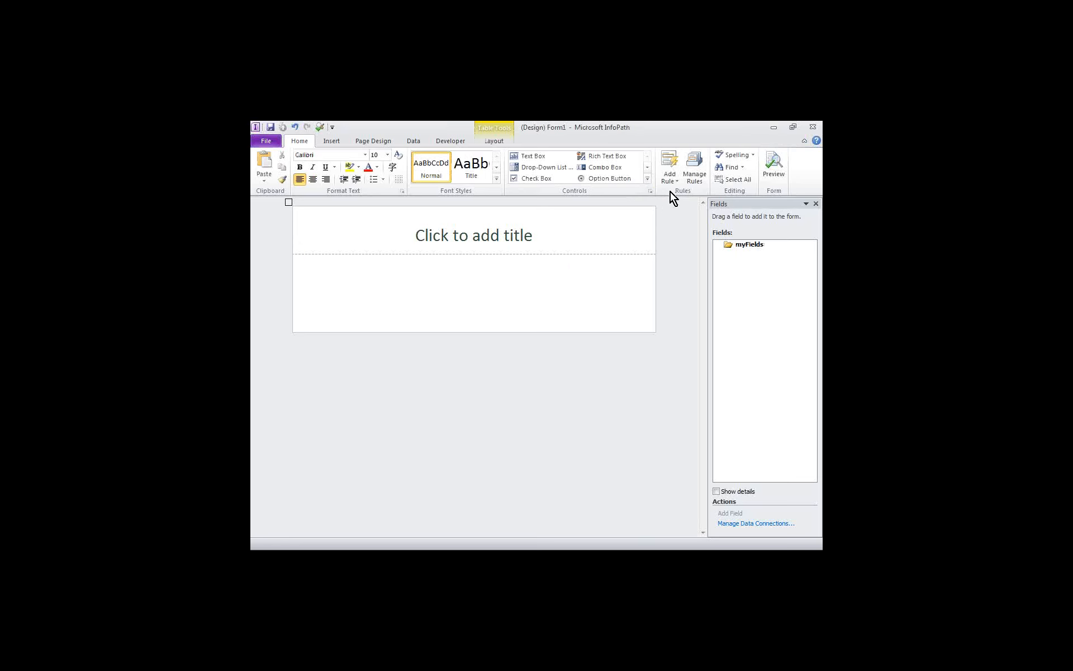
{"action": "left_click", "coordinate": [496, 241]}
{"action": "type", "text": "P"}
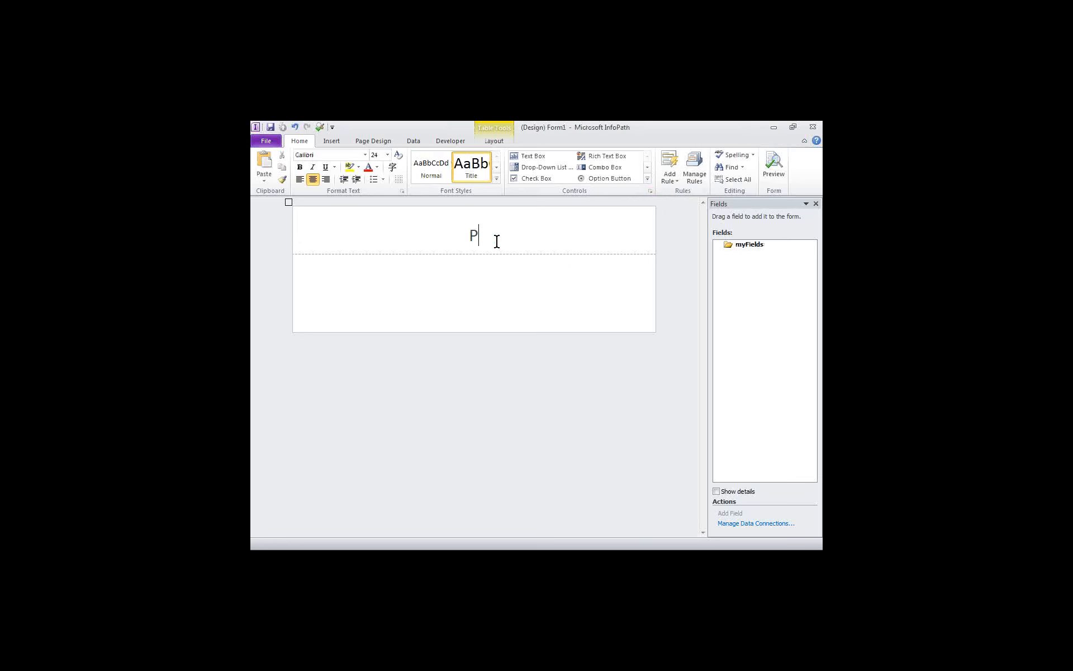
{"action": "type", "text": "icture Perfect Demo"}
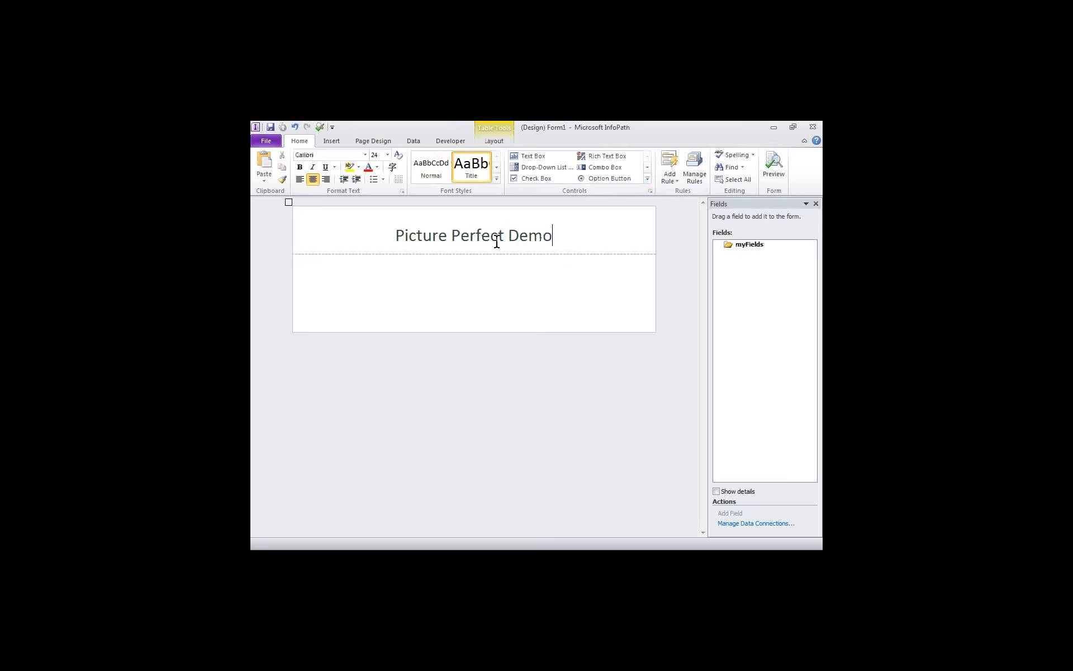
- With the form body selected, open the Add Custom Control Wizard up to the template part file selection, cancel it, and close the custom controls list
{"action": "left_click", "coordinate": [484, 285]}
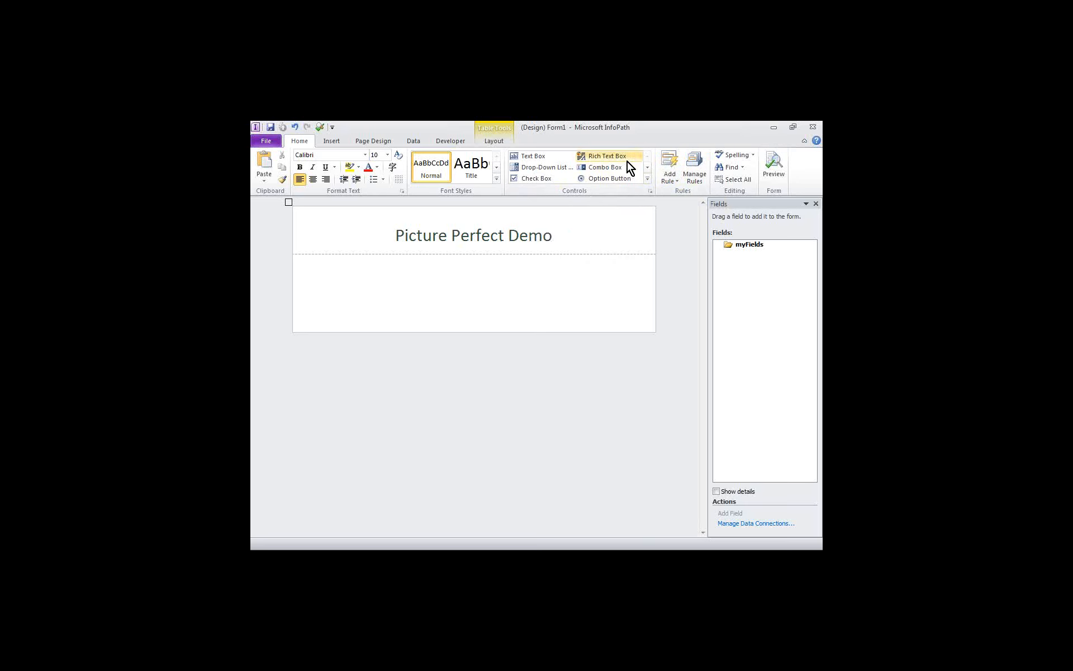
{"action": "left_click", "coordinate": [645, 181]}
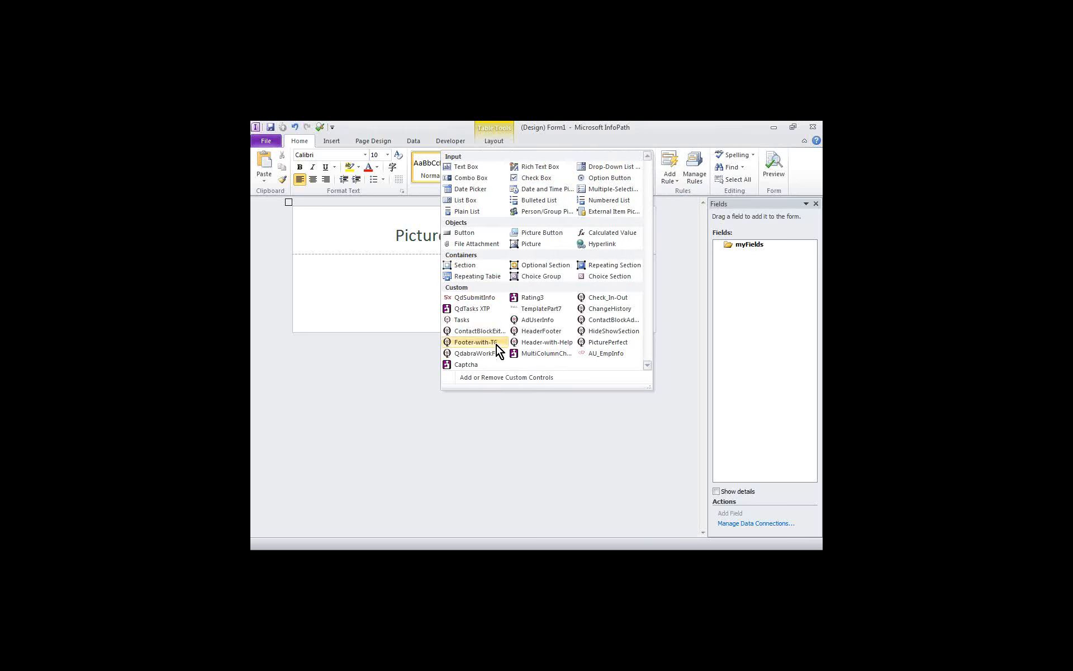
{"action": "left_click", "coordinate": [511, 378]}
{"action": "left_click", "coordinate": [614, 311]}
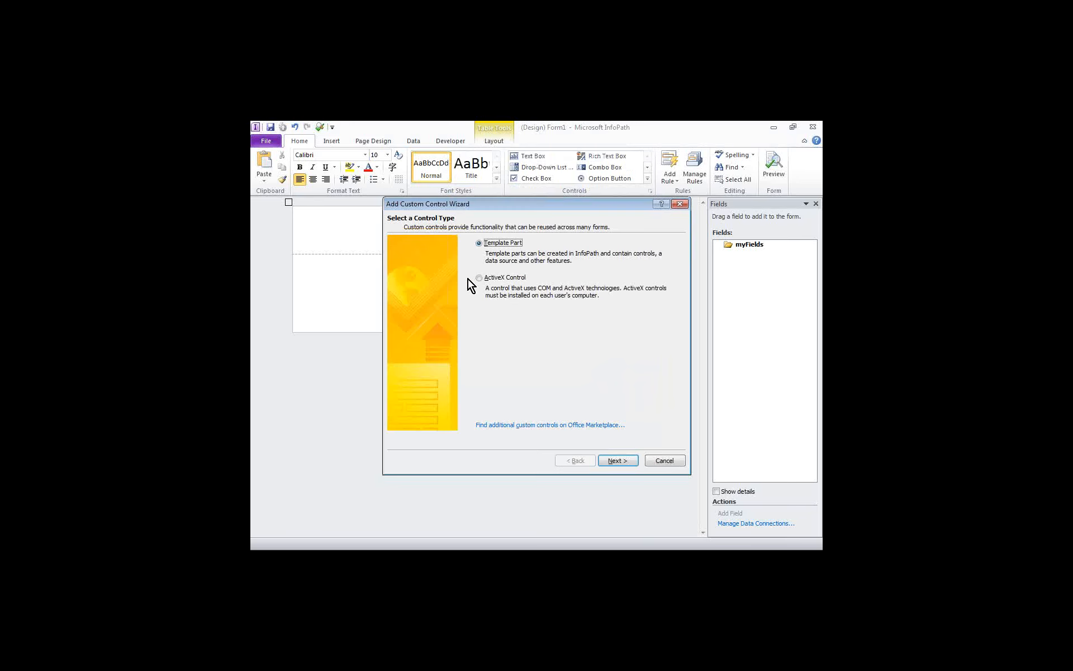
{"action": "left_click", "coordinate": [615, 461]}
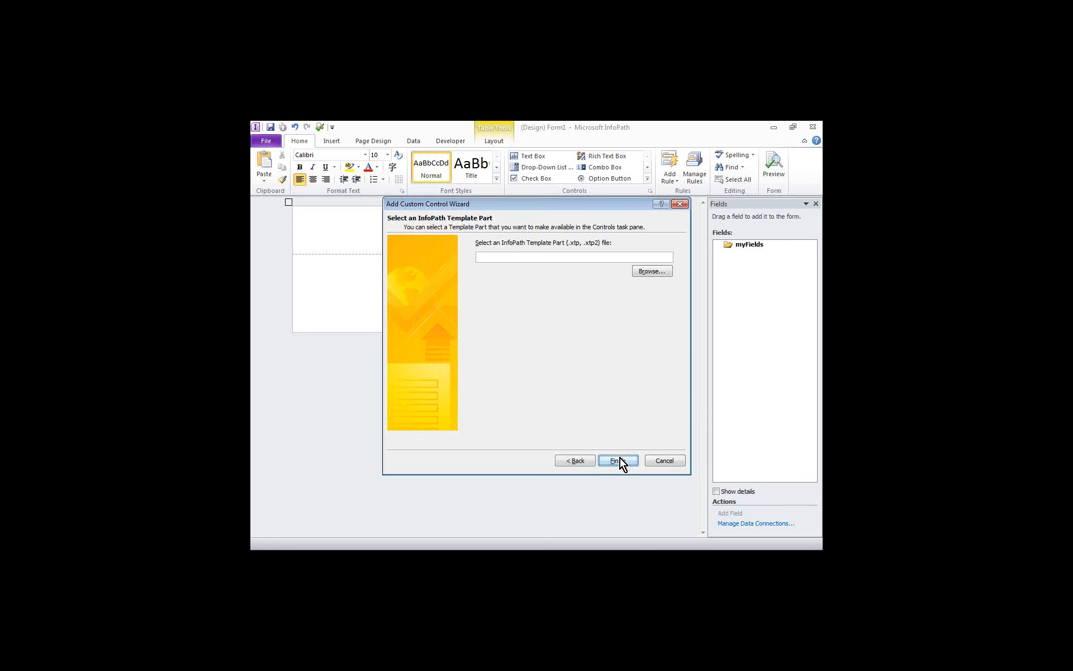
{"action": "left_click", "coordinate": [665, 460]}
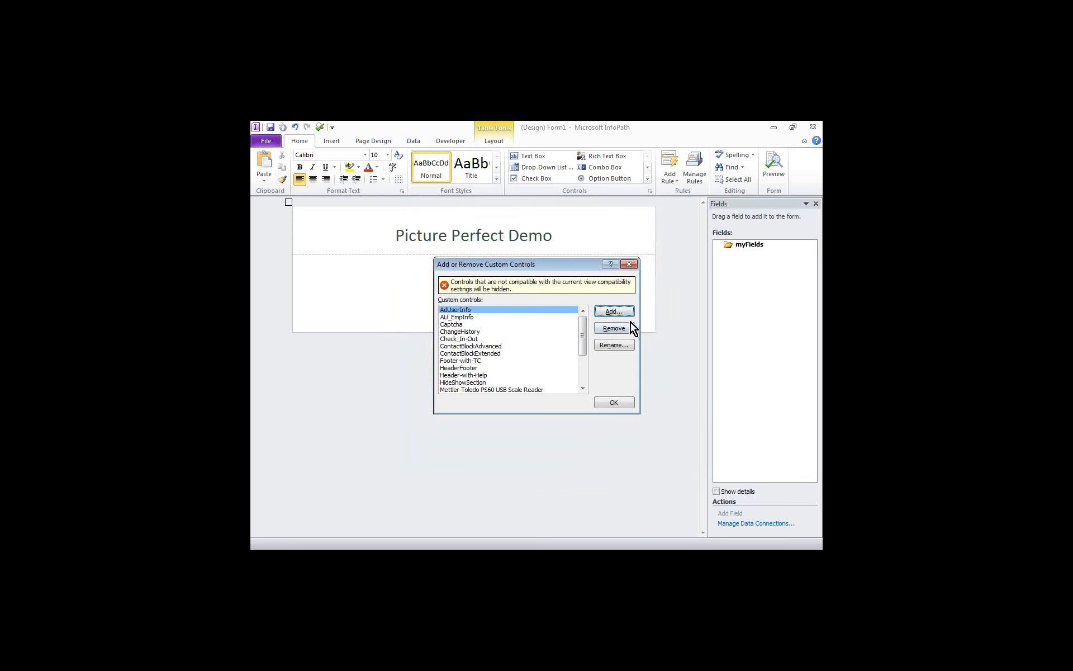
{"action": "left_click", "coordinate": [623, 404]}
- Insert the PicturePerfect custom control into the body of the form below the title
{"action": "left_click", "coordinate": [647, 178]}
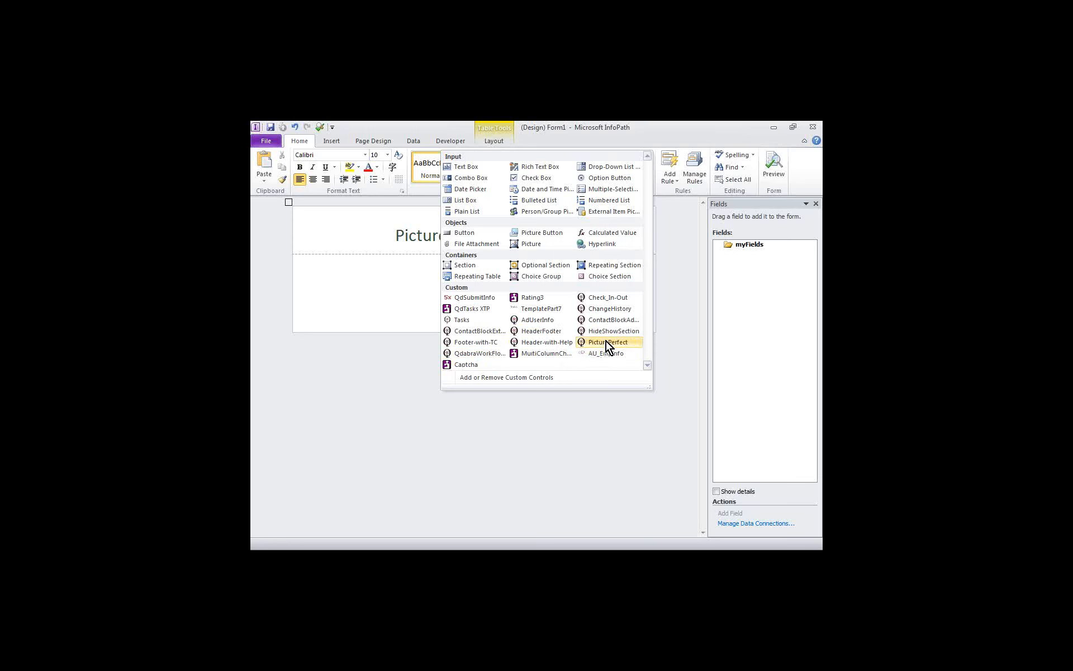
{"action": "left_click", "coordinate": [363, 297]}
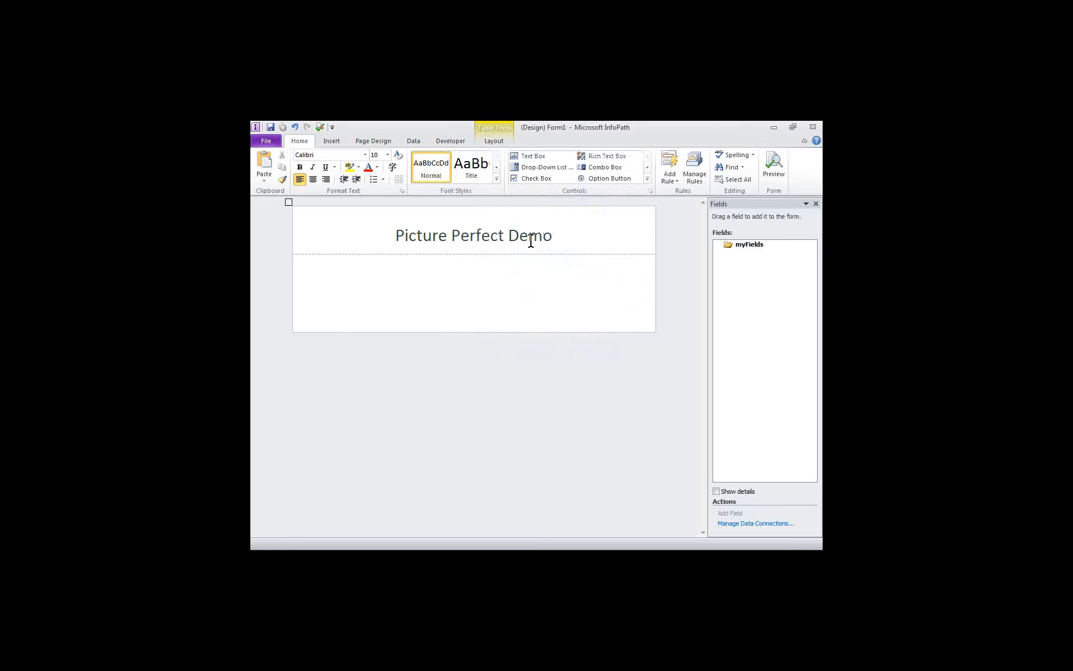
{"action": "left_click", "coordinate": [646, 178]}
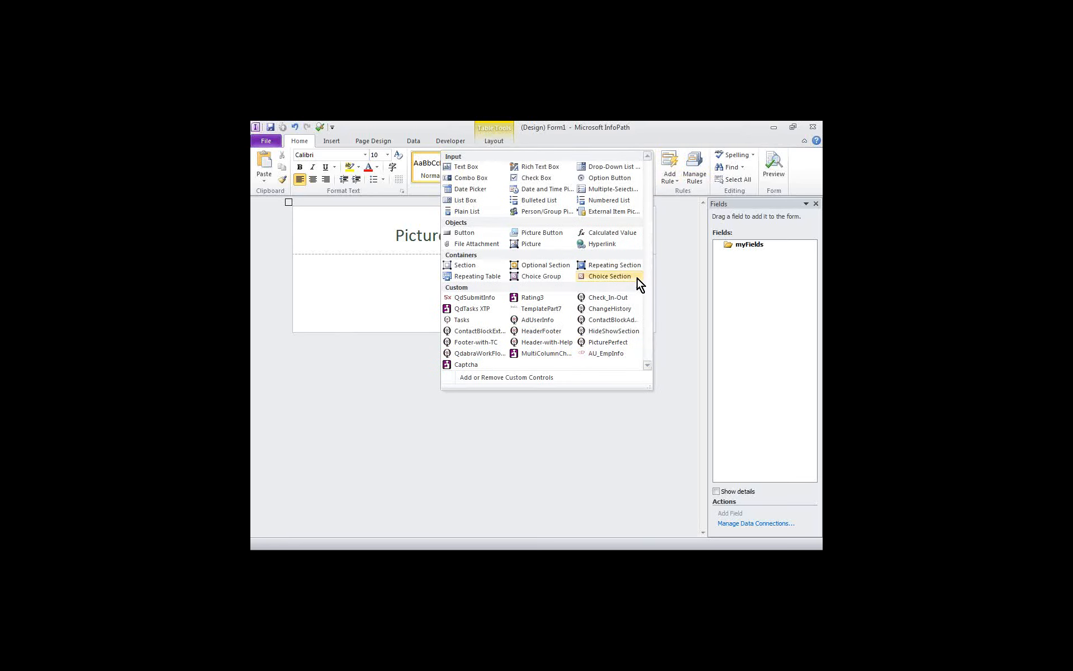
{"action": "left_click", "coordinate": [604, 345]}
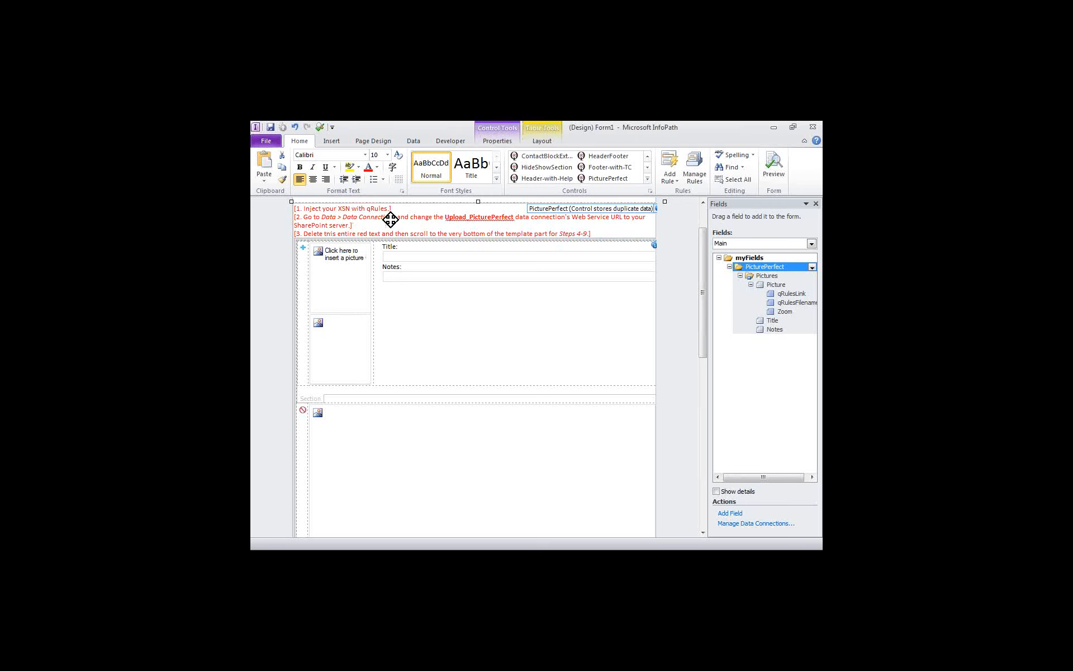
- Review the red setup instructions at both ends of the PicturePerfect template part, and close Form1 without saving
{"action": "scroll", "coordinate": [403, 253], "scroll_direction": "up", "scroll_amount": 2}
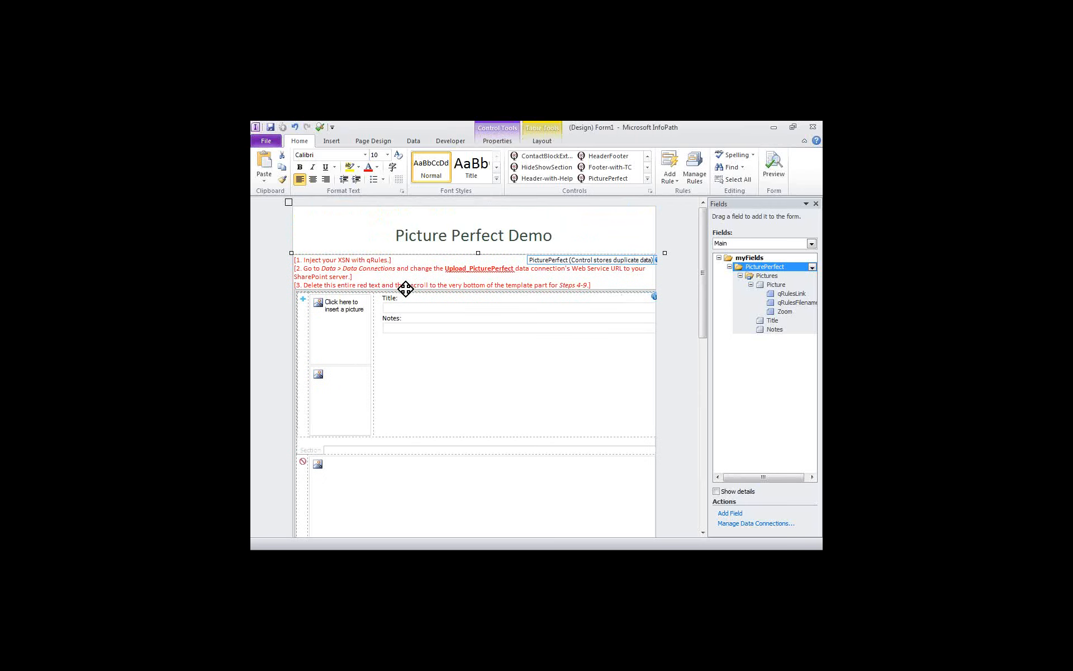
{"action": "scroll", "coordinate": [367, 320], "scroll_direction": "down", "scroll_amount": 3}
{"action": "scroll", "coordinate": [366, 320], "scroll_direction": "down", "scroll_amount": 6}
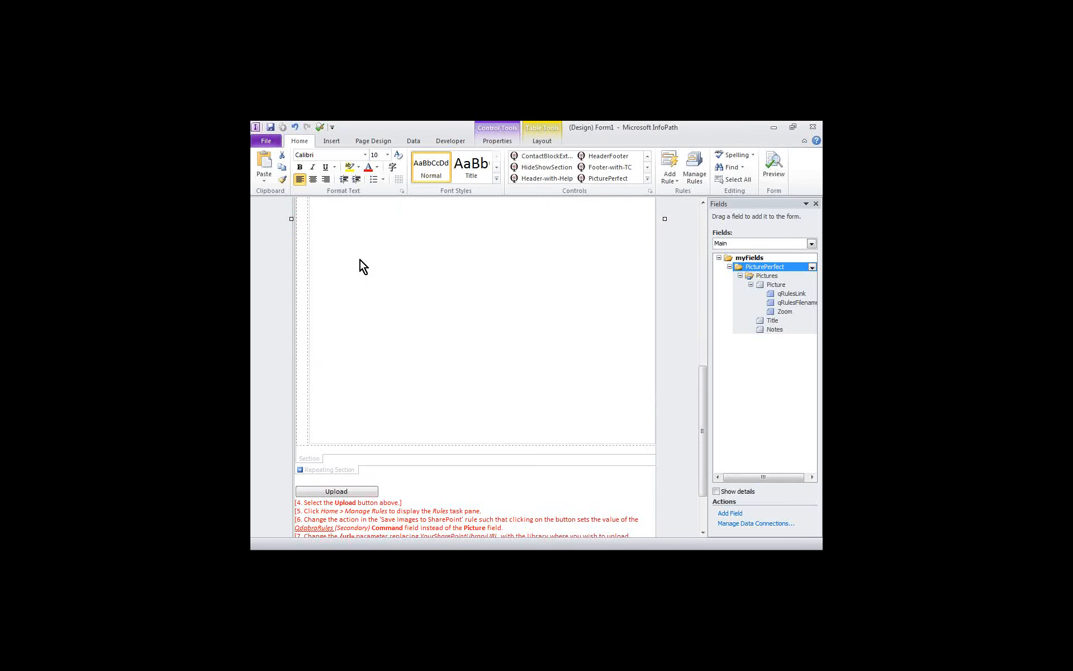
{"action": "scroll", "coordinate": [360, 260], "scroll_direction": "up", "scroll_amount": 3}
{"action": "scroll", "coordinate": [368, 323], "scroll_direction": "down", "scroll_amount": 5}
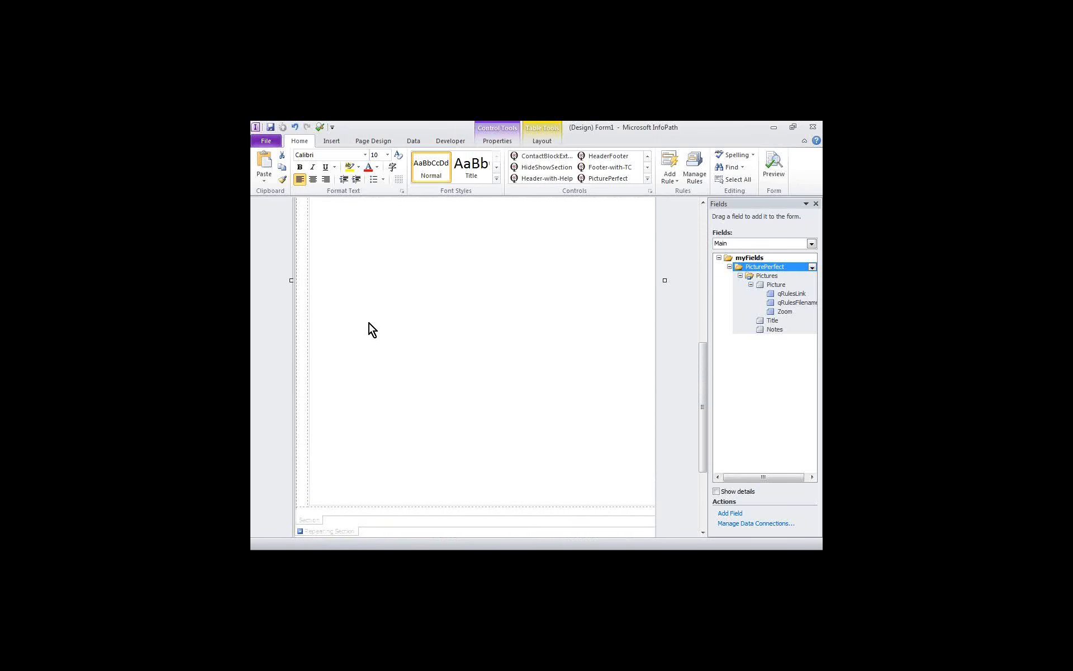
{"action": "scroll", "coordinate": [369, 319], "scroll_direction": "down", "scroll_amount": 1}
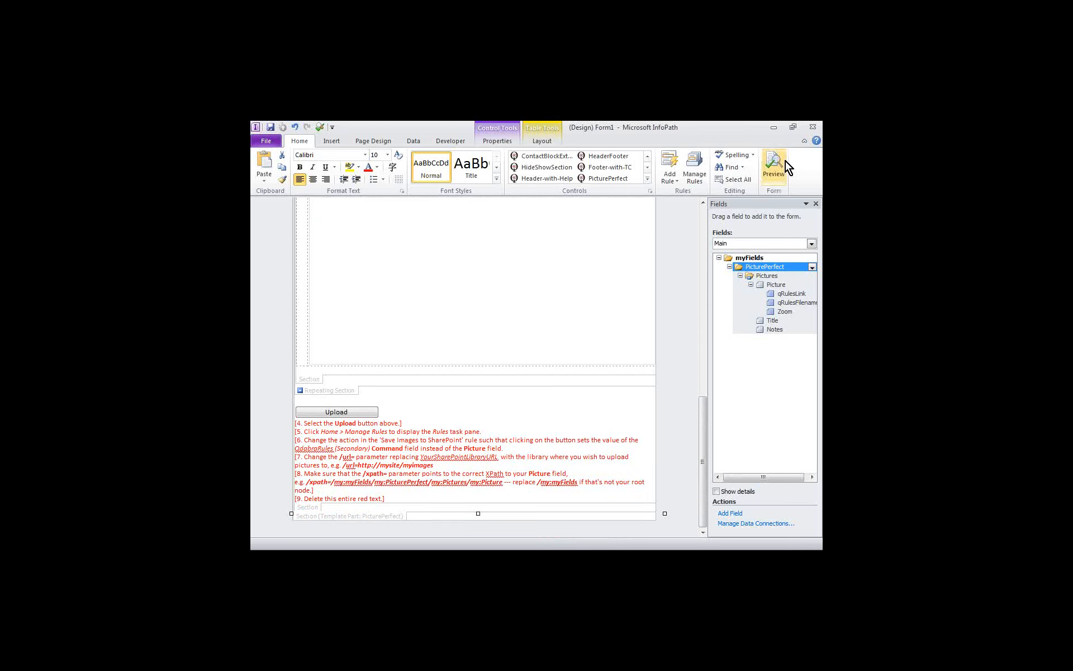
{"action": "left_click", "coordinate": [813, 127]}
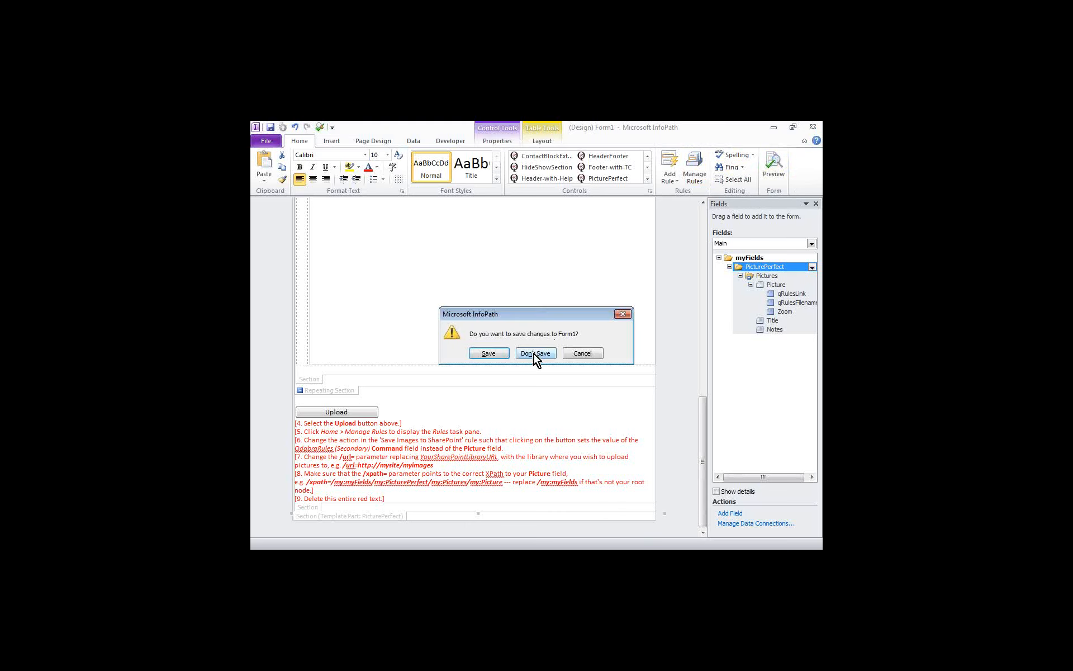
{"action": "left_click", "coordinate": [537, 354]}
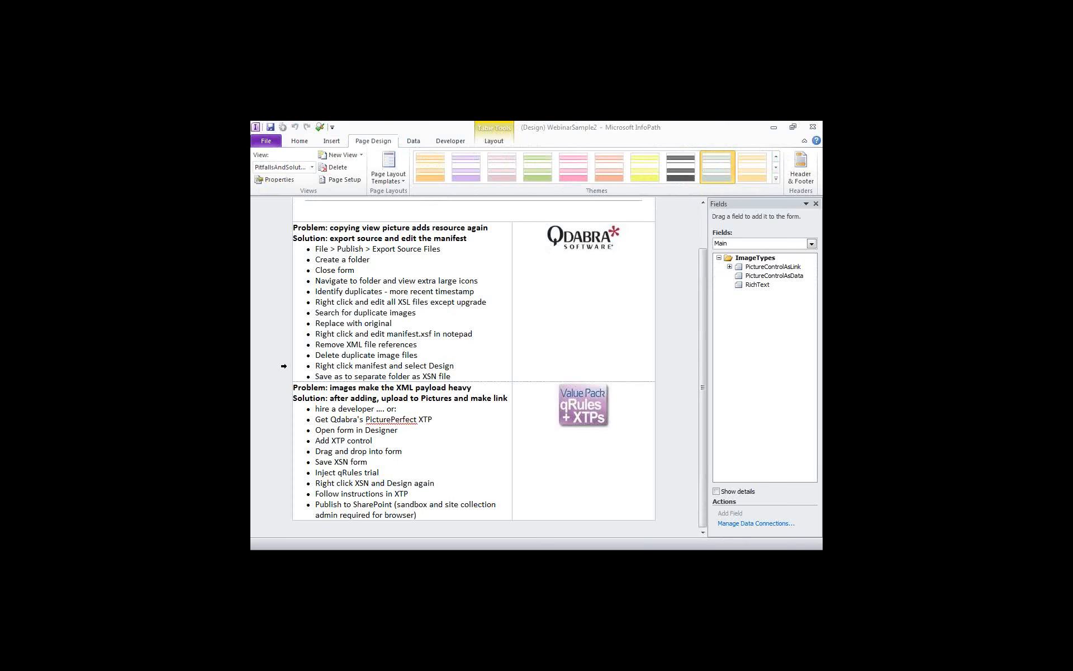
- Switch to the webinar folder, open PicturePerfect.xsn in design mode, and preview the form
{"action": "key", "text": "alt+Tab"}
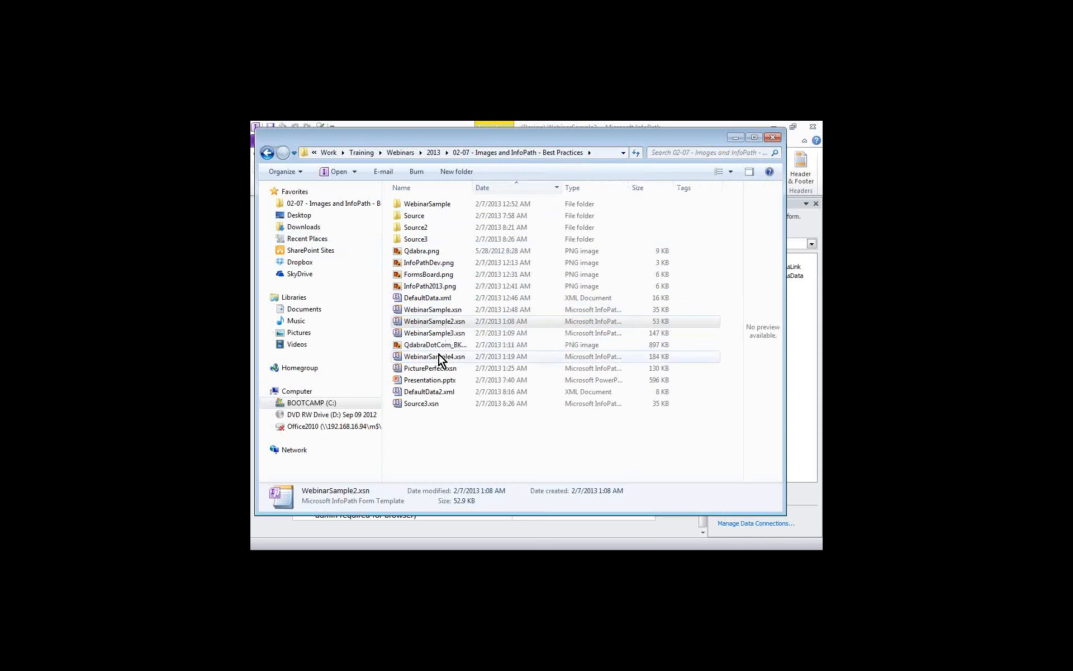
{"action": "right_click", "coordinate": [453, 367]}
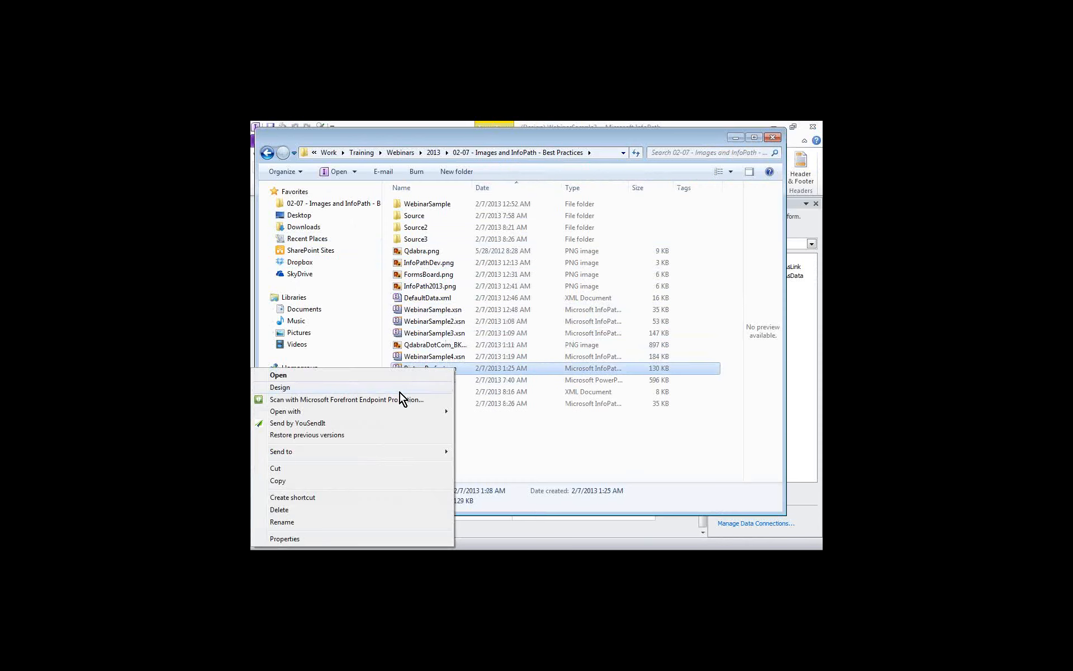
{"action": "left_click", "coordinate": [400, 391]}
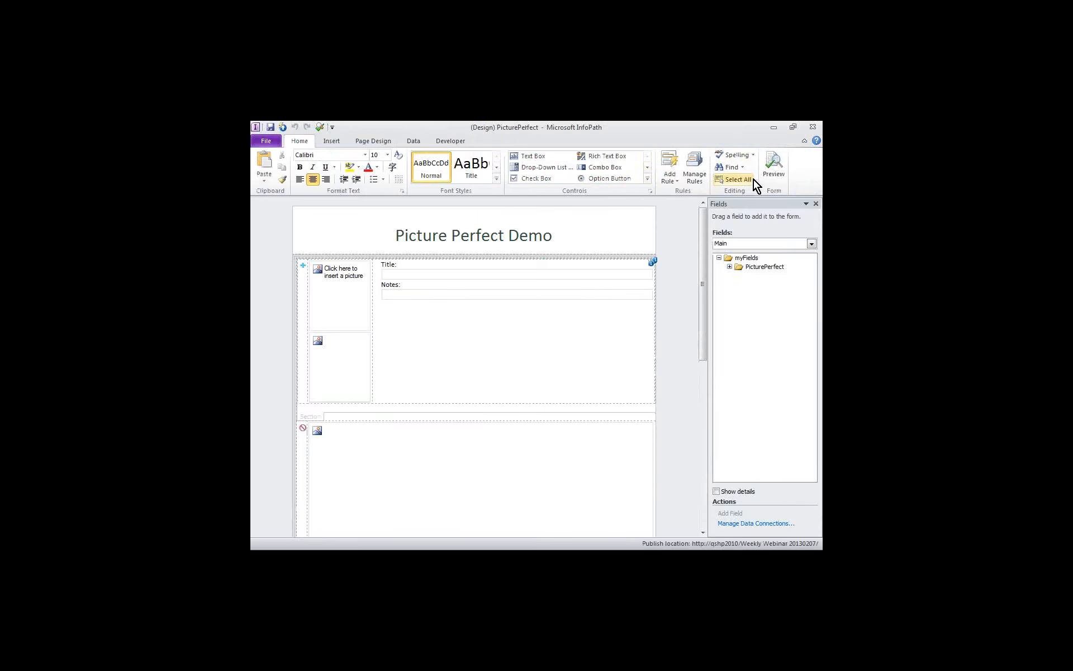
{"action": "left_click", "coordinate": [769, 167]}
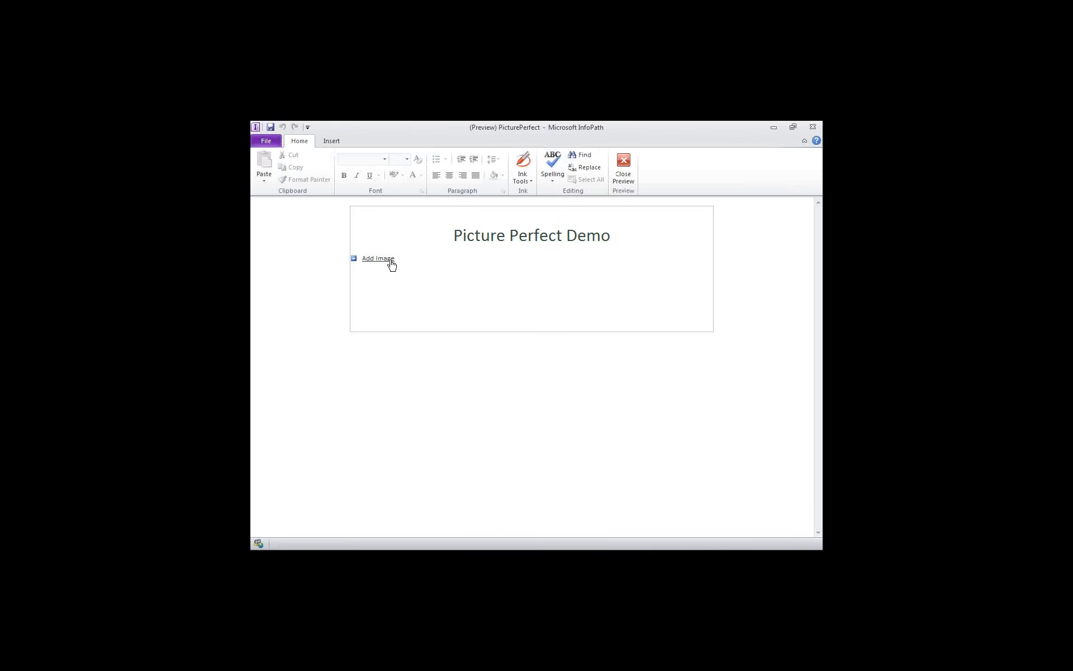
- Add the image QdabraDotCom_BKGND.png from the 02-07 - Images and InfoPath - Best Practices folder to the previewed form
{"action": "left_click", "coordinate": [391, 260]}
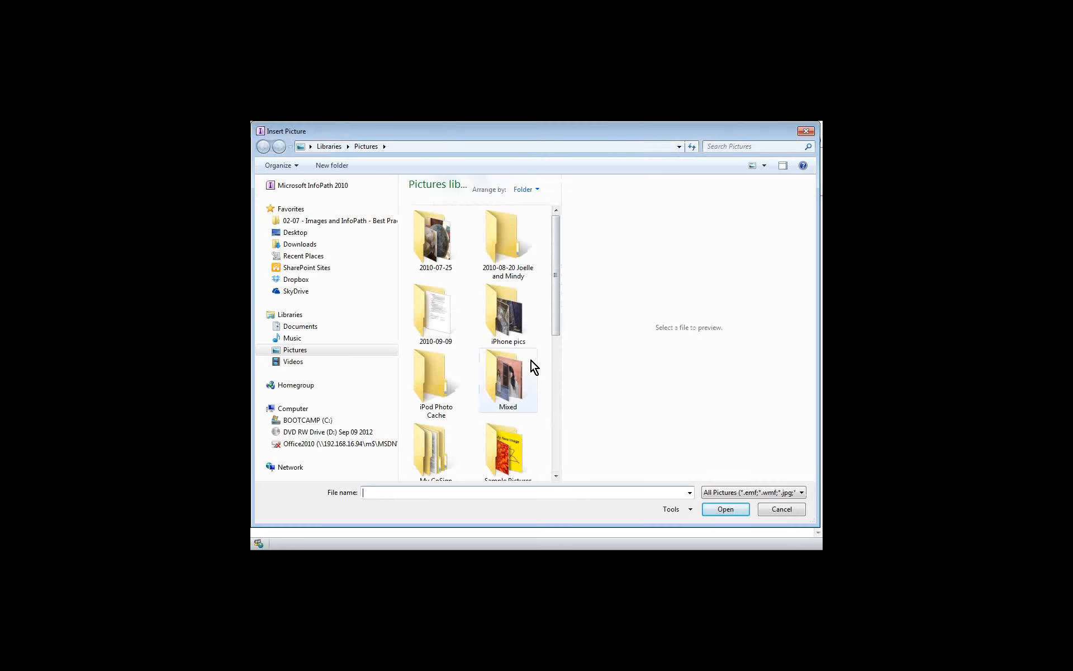
{"action": "left_click", "coordinate": [358, 221]}
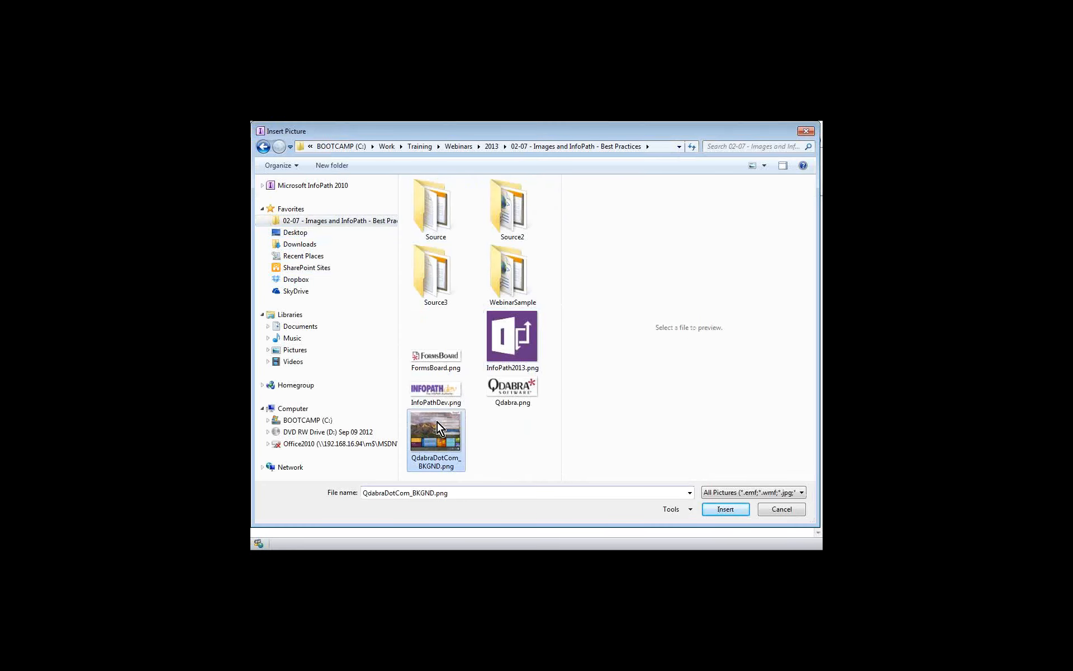
{"action": "double_click", "coordinate": [436, 427]}
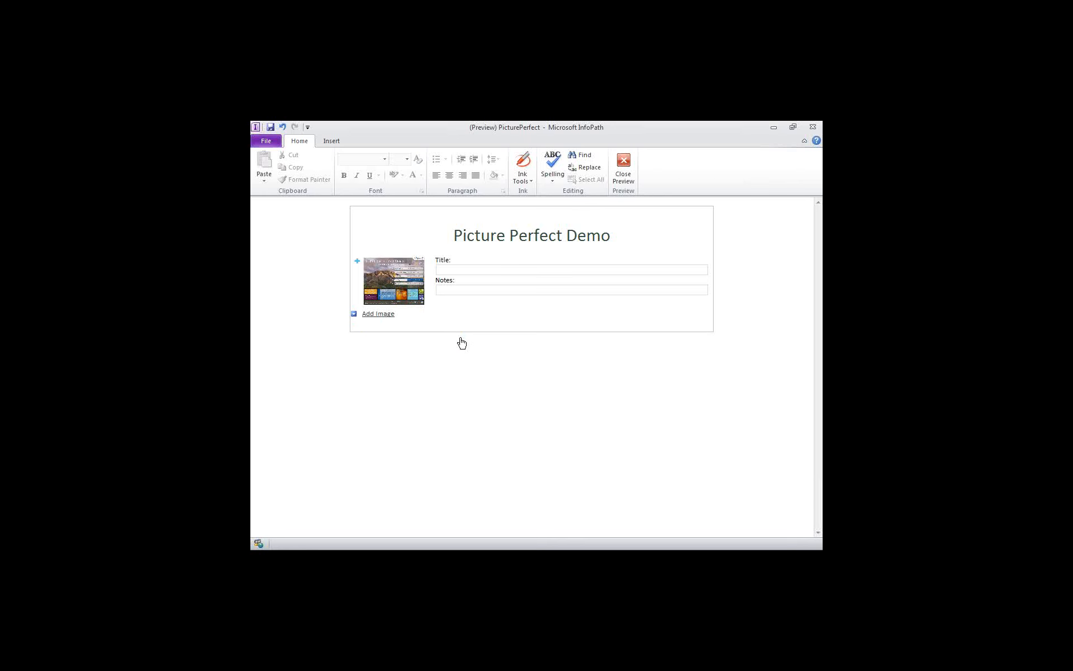
- Toggle the added image between its enlarged view and its thumbnail several times, ending on the thumbnail
{"action": "left_click", "coordinate": [359, 261]}
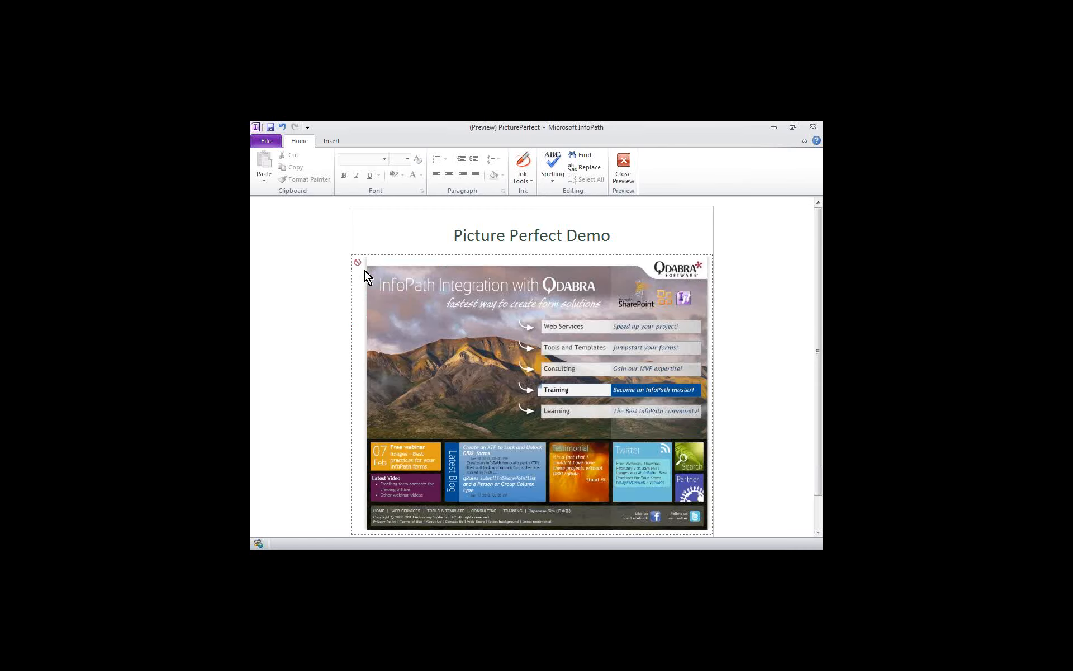
{"action": "left_click", "coordinate": [359, 262]}
{"action": "left_click", "coordinate": [358, 262]}
{"action": "left_click", "coordinate": [358, 262]}
{"action": "left_click", "coordinate": [358, 262]}
{"action": "left_click", "coordinate": [358, 262]}
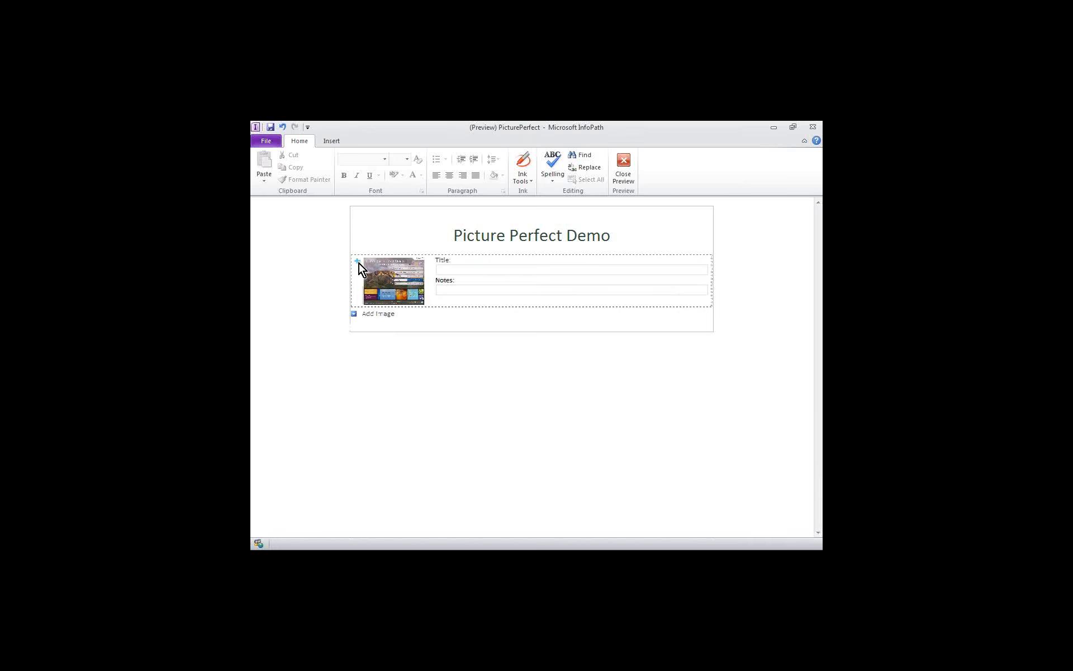